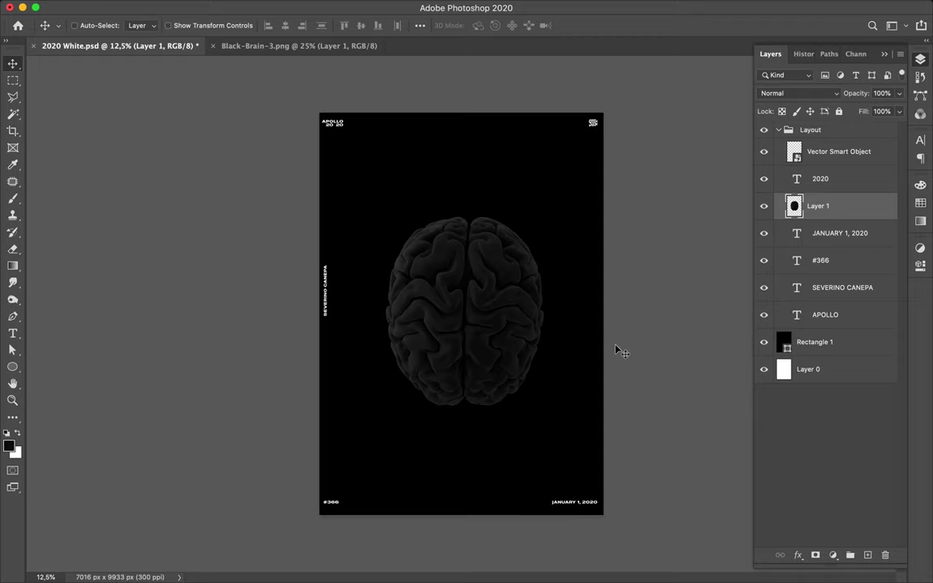
Move the brain layer below APOLLO and change the issue number #366 to #604
left_click_drag(866, 207, 834, 332)
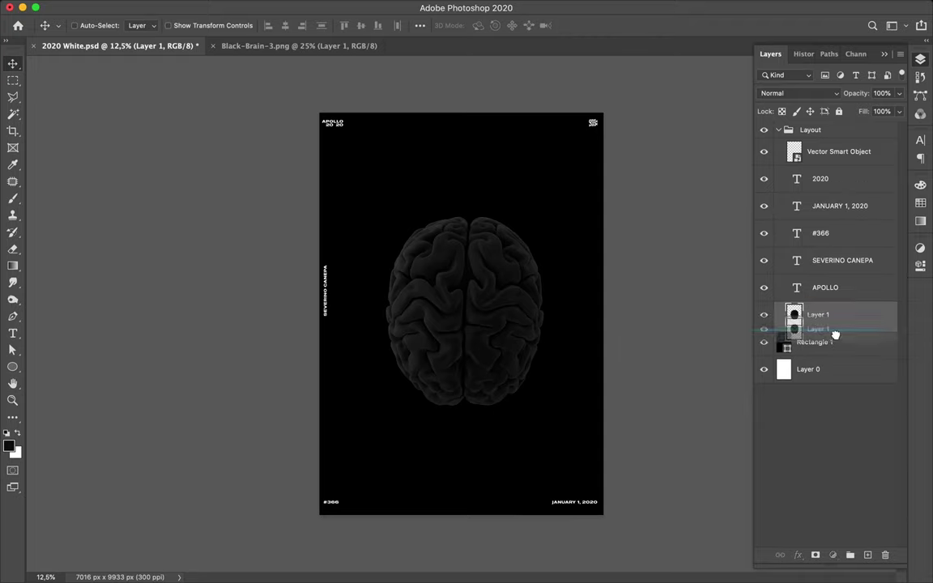
key("t")
left_click(331, 501)
double_click(331, 501)
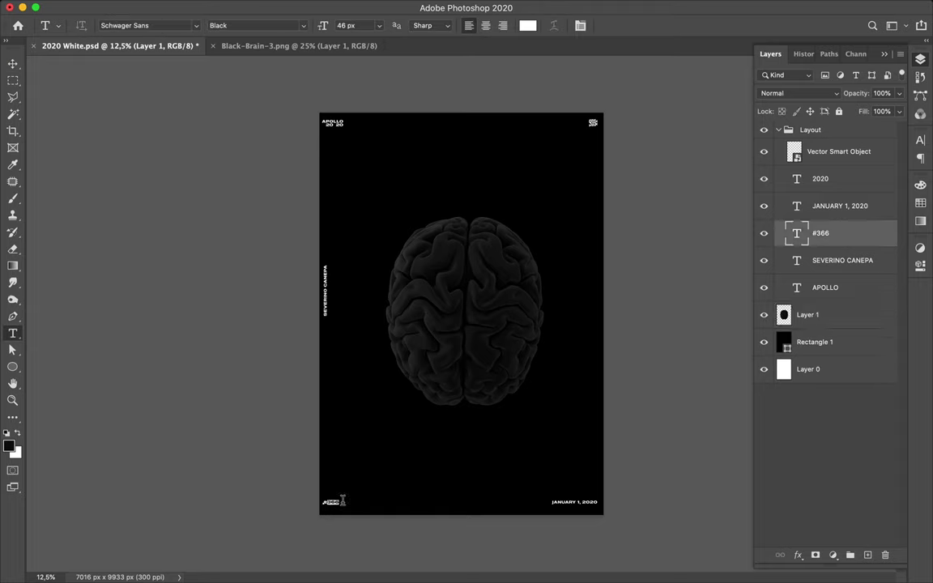
type("204")
key("ctrl+Return")
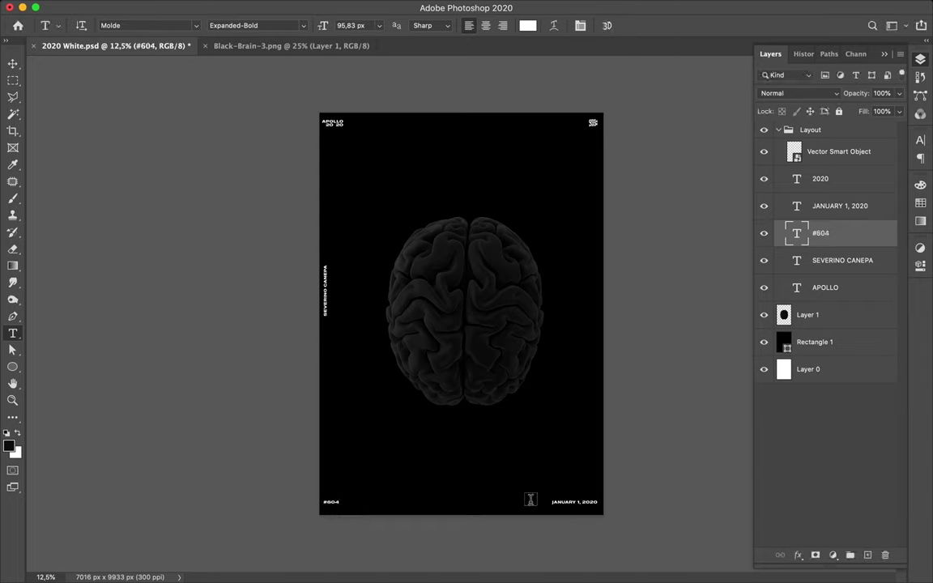
Change the date from JANUARY 1, 2020 to AUGUST 26, 2020
double_click(566, 500)
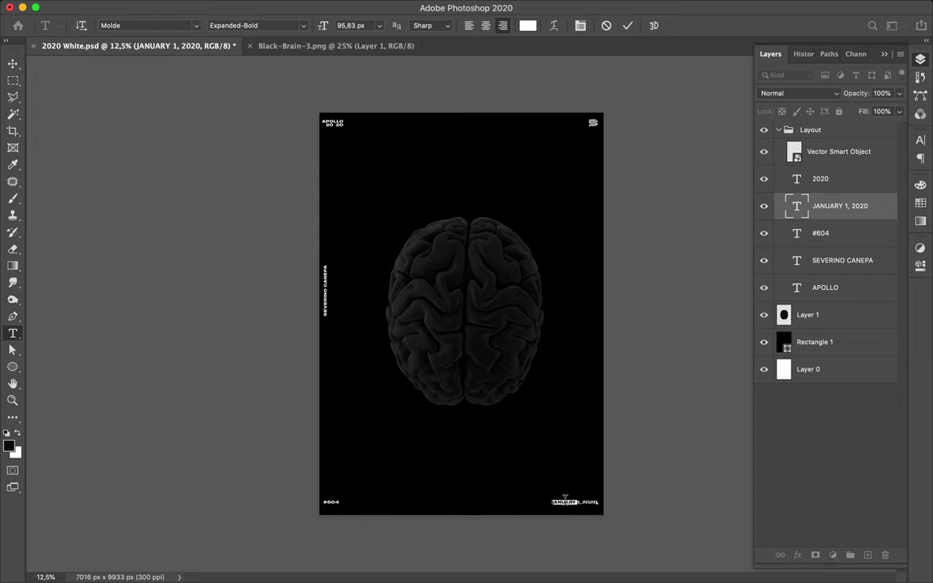
type("AUGUST")
key("Delete")
key("Delete")
type("2,8")
key("Escape")
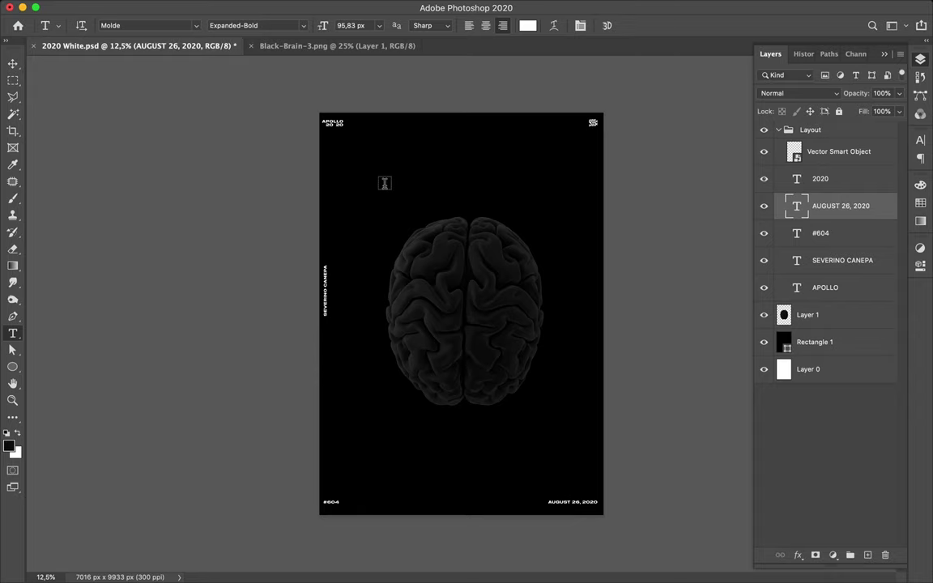
key("v")
scroll(354, 143, "up", 3)
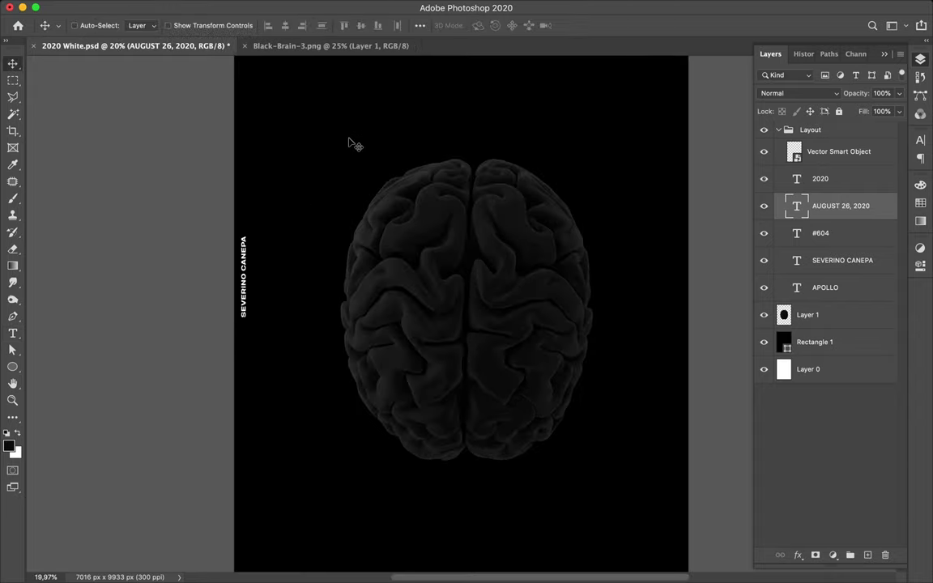
Delete the stacked 2020 text layer and make the APOLLO label read APOLLO 2020
scroll(354, 143, "up", 2)
left_click(268, 129, "super")
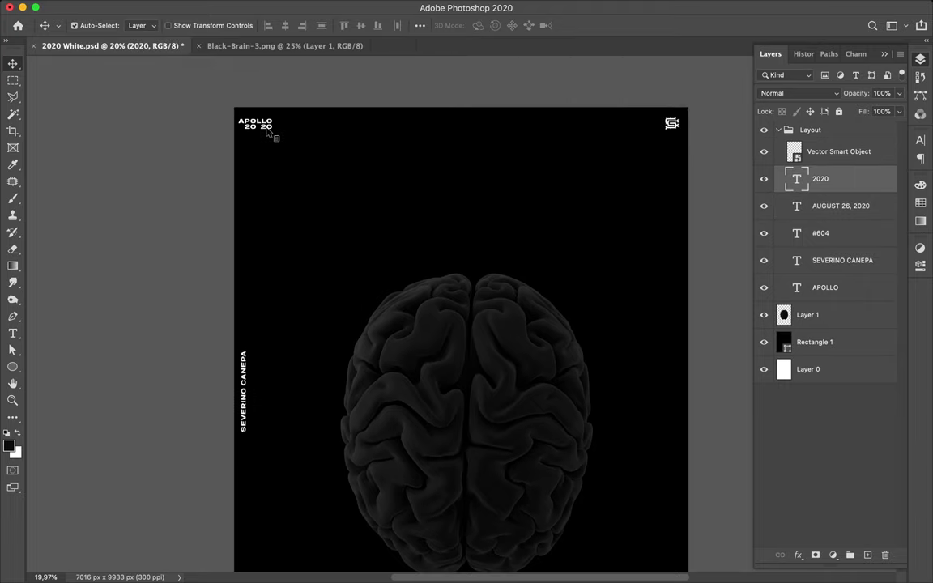
key("Delete")
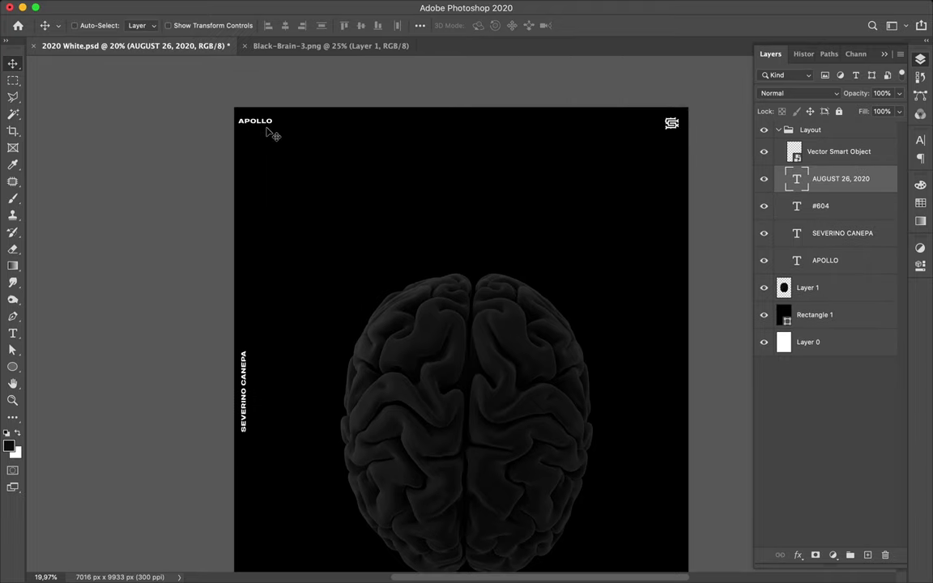
key("t")
left_click(241, 114)
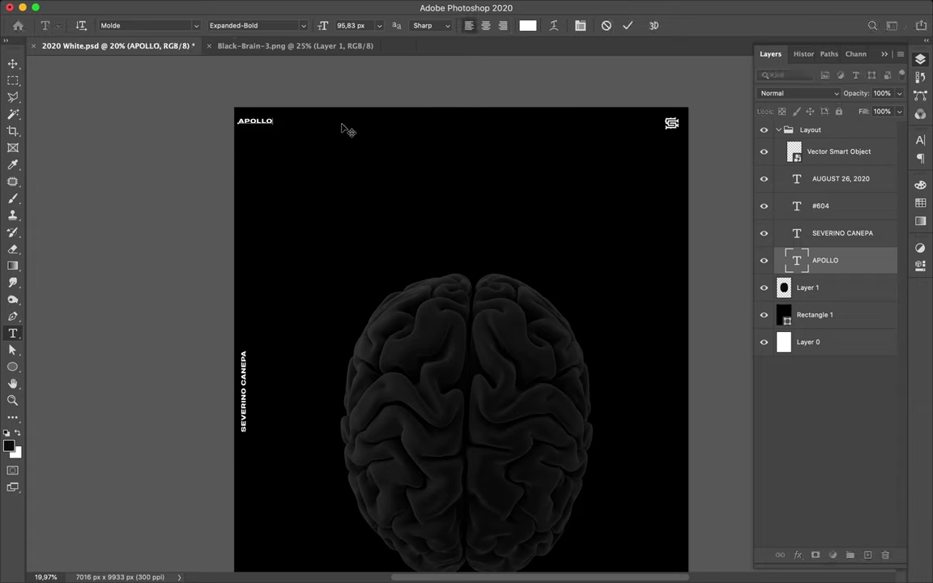
type("202")
type("0")
left_click(342, 122)
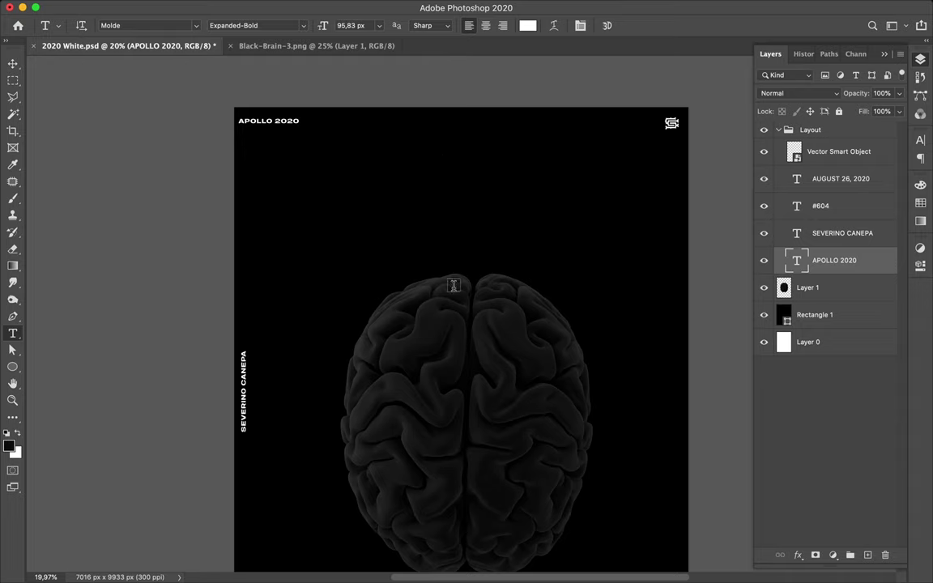
Collapse the Layout group and duplicate the brain layer as Layer 1 copy
key("v")
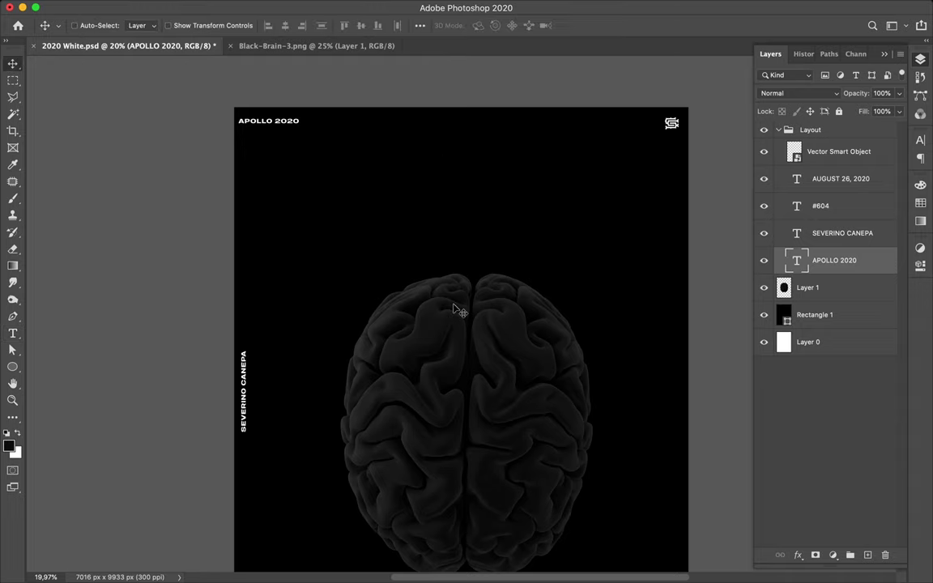
left_click(779, 130)
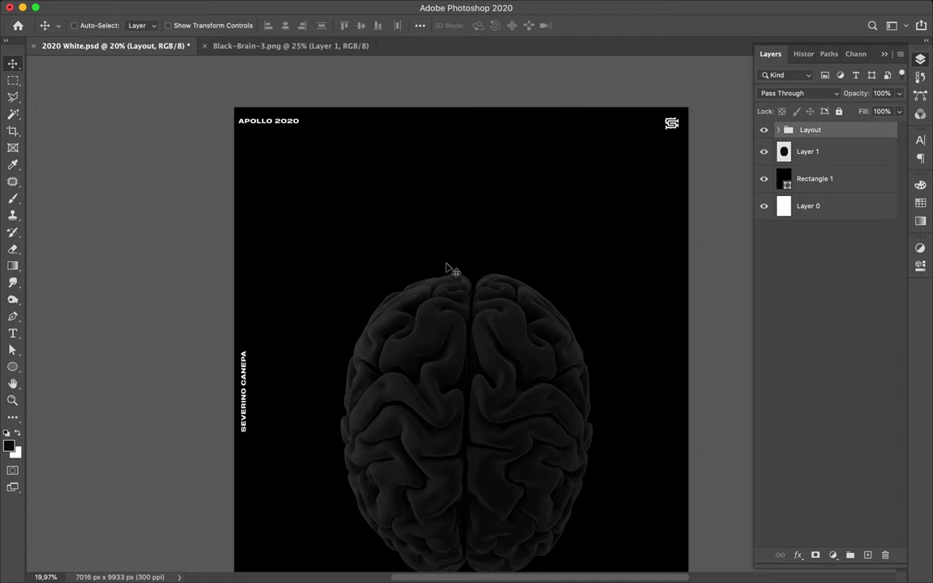
scroll(455, 273, "down", 5)
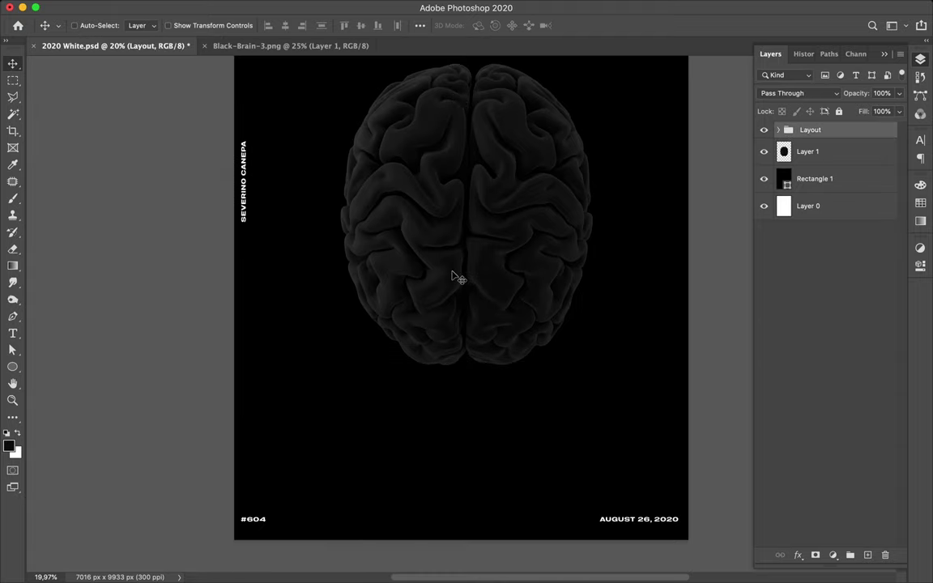
left_click(249, 202)
left_click(244, 201)
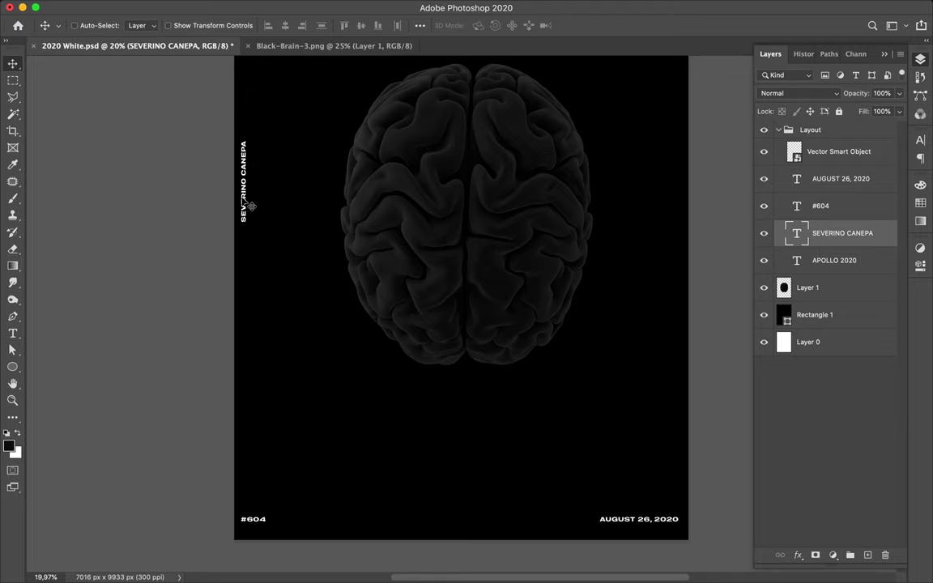
scroll(406, 174, "up", 3)
left_click(402, 202, "ctrl")
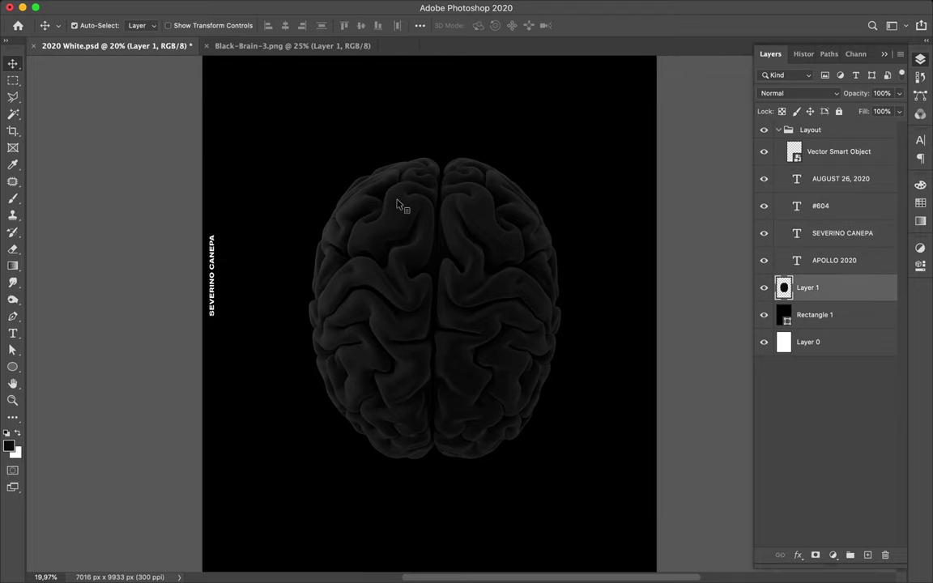
left_click(778, 129)
scroll(431, 296, "down", 3)
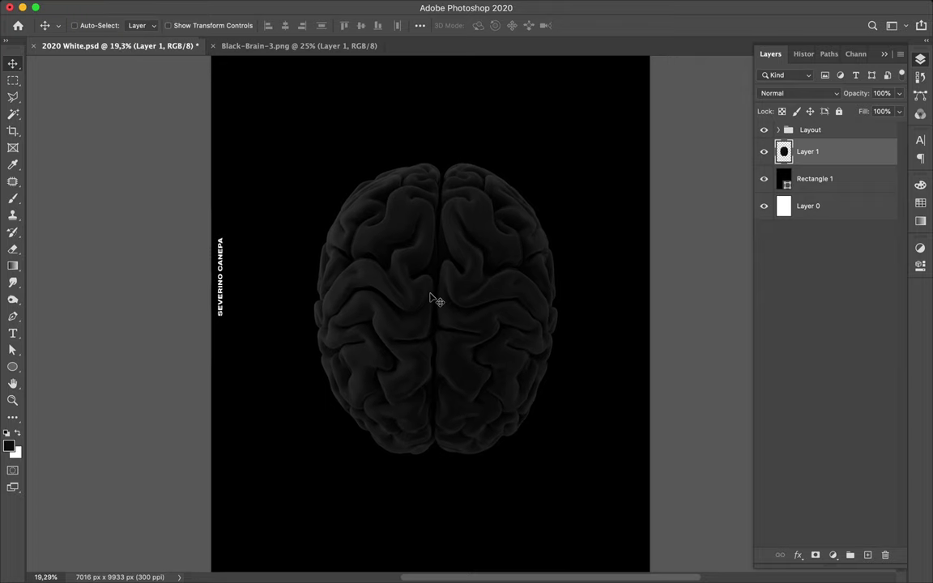
left_click_drag(829, 160, 828, 145)
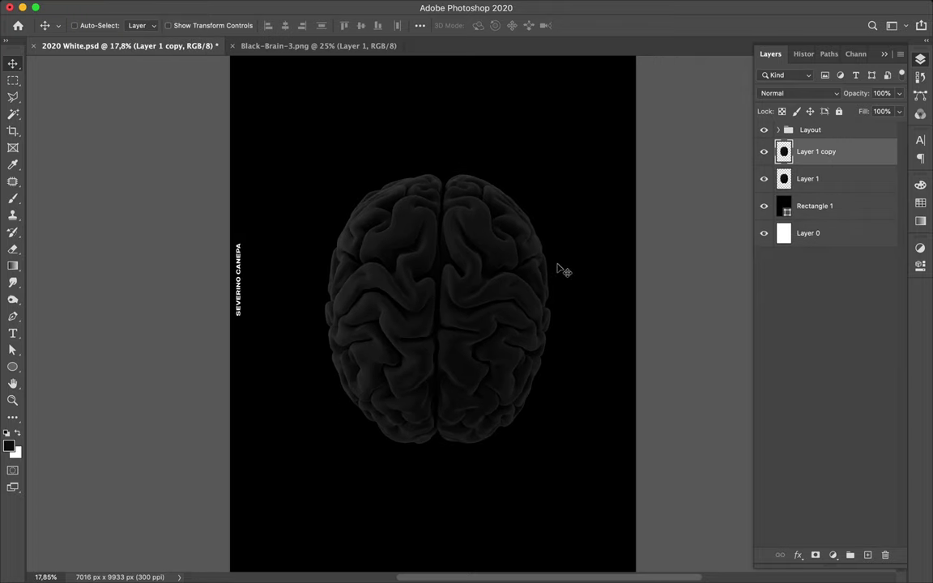
Scale Layer 1 copy's brain up to 120% with Free Transform
key("super")
key("super+t")
left_click(243, 25)
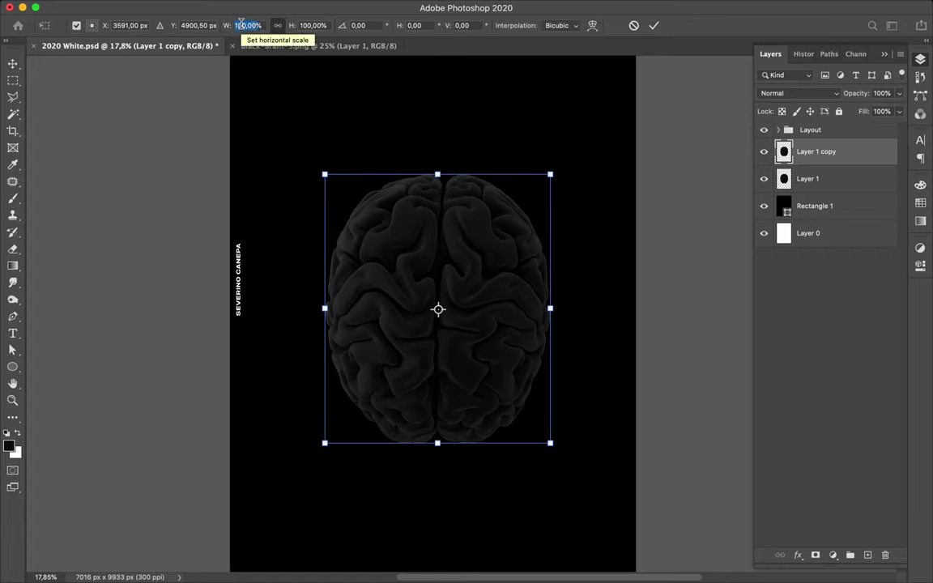
type("12")
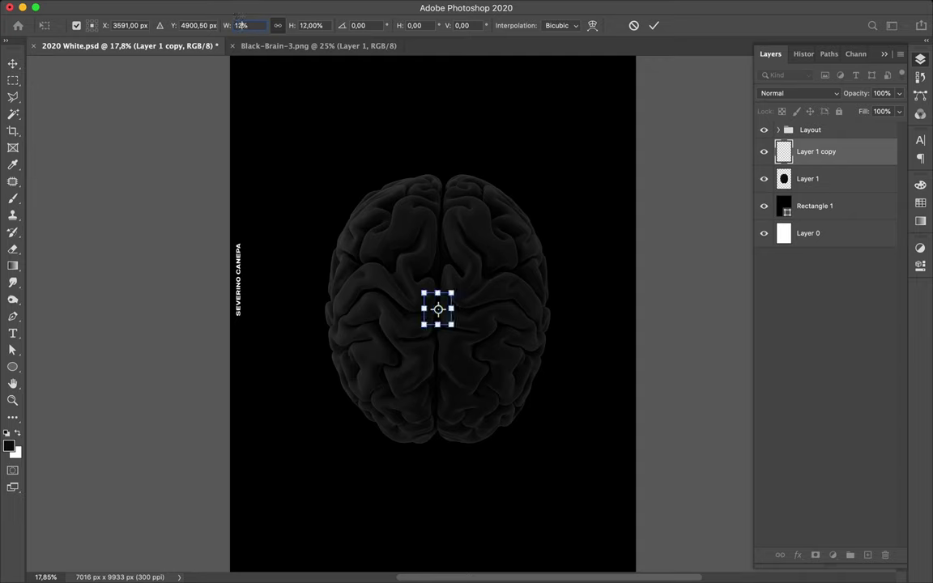
type("0")
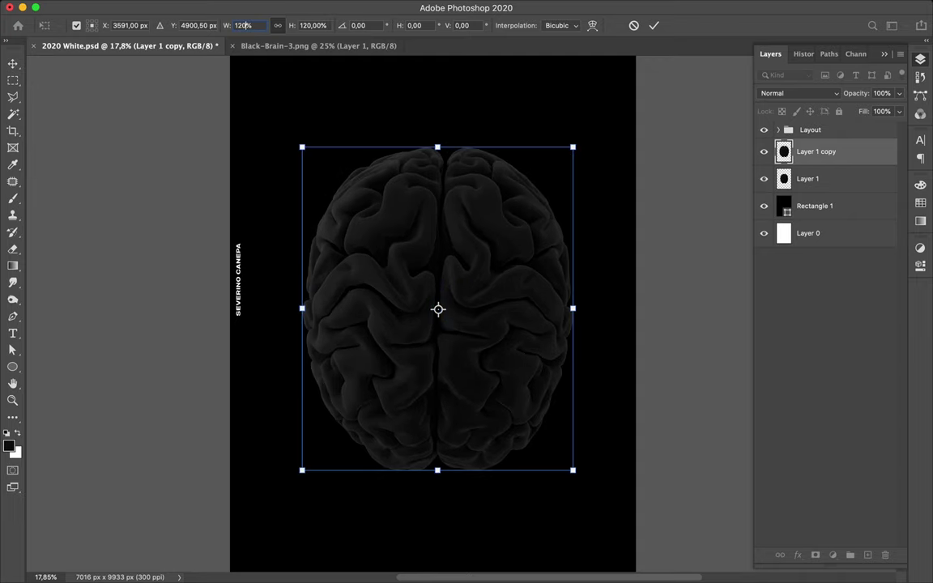
key("Return")
key("Return")
key("p")
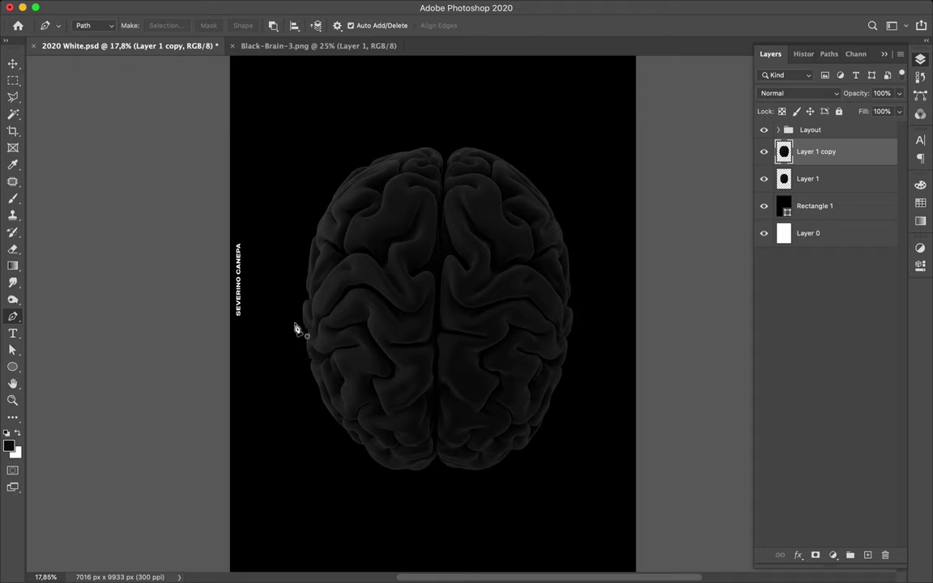
Zoom in on the enlarged brain's left edge and place the first Pen anchor there
scroll(301, 316, "up", 5)
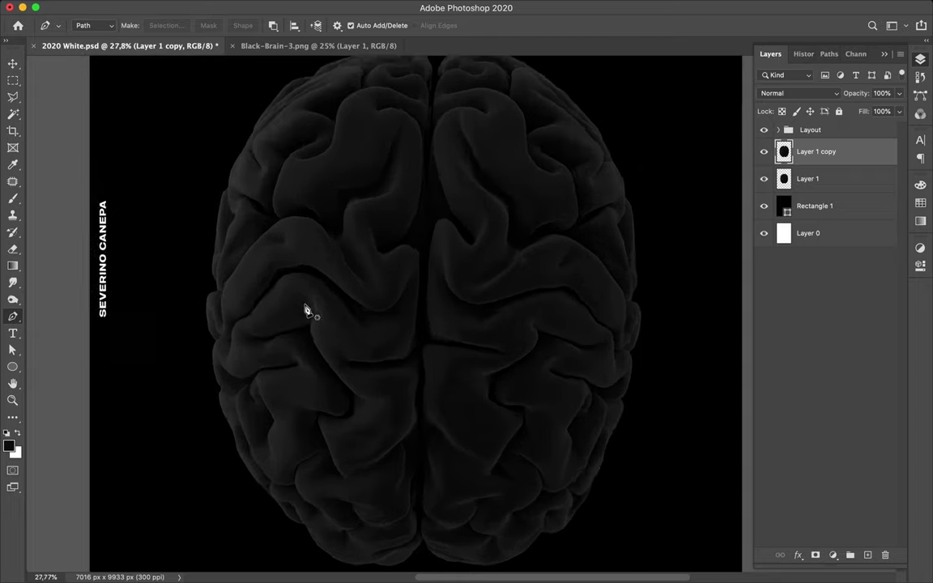
scroll(301, 316, "up", 3)
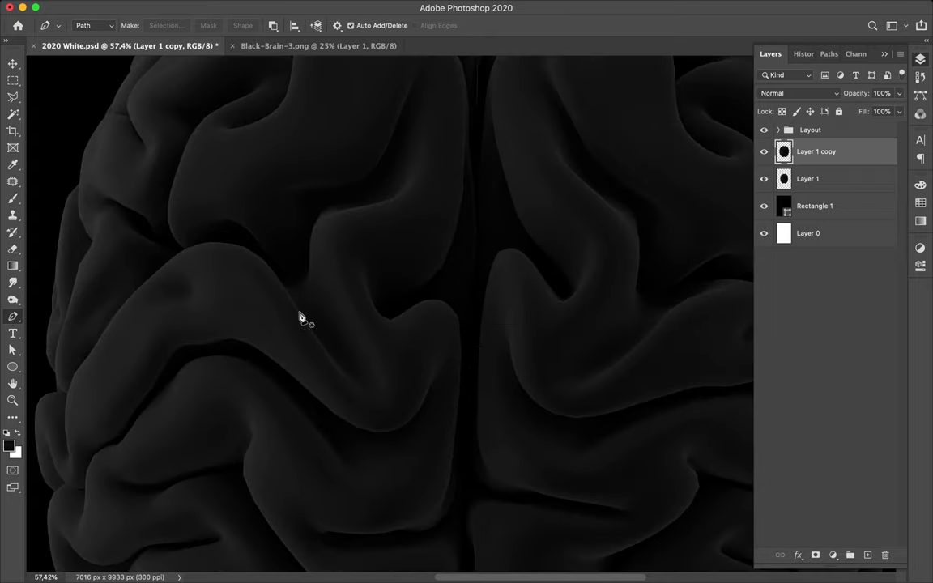
scroll(301, 317, "up", 1)
scroll(301, 317, "up", 2)
scroll(301, 317, "up", 1)
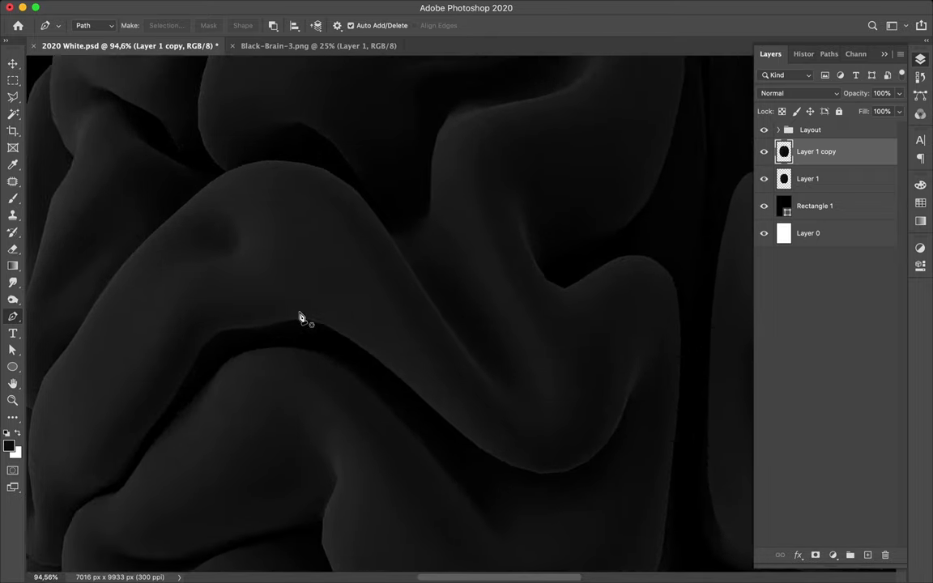
scroll(301, 317, "left", 5)
scroll(299, 318, "left", 5)
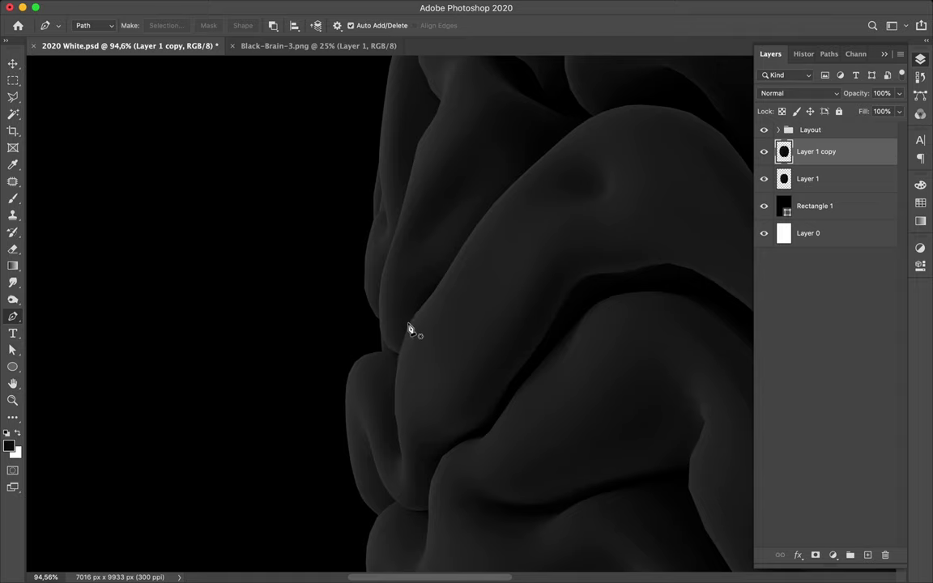
key("v")
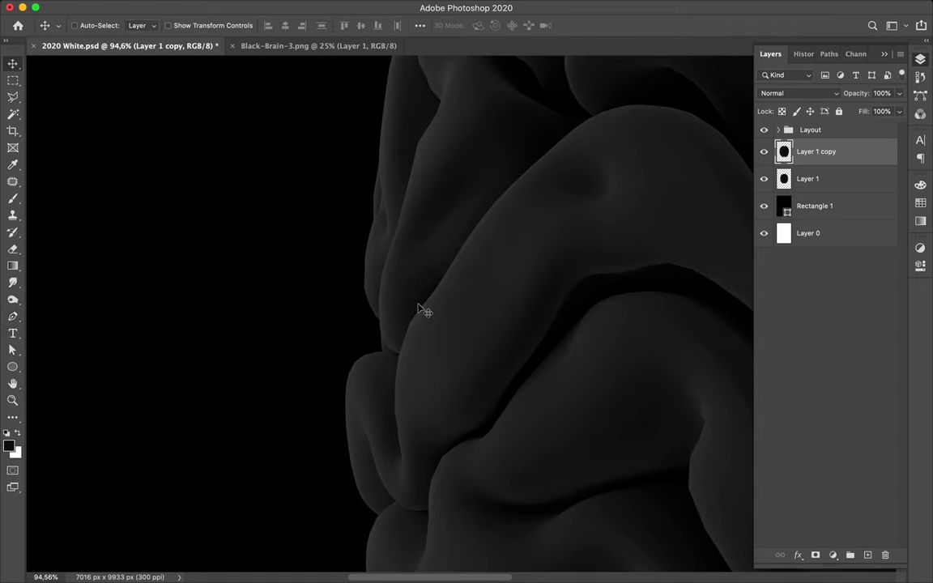
scroll(421, 309, "up", 2)
scroll(421, 309, "up", 2)
scroll(421, 309, "up", 2)
scroll(421, 309, "up", 2)
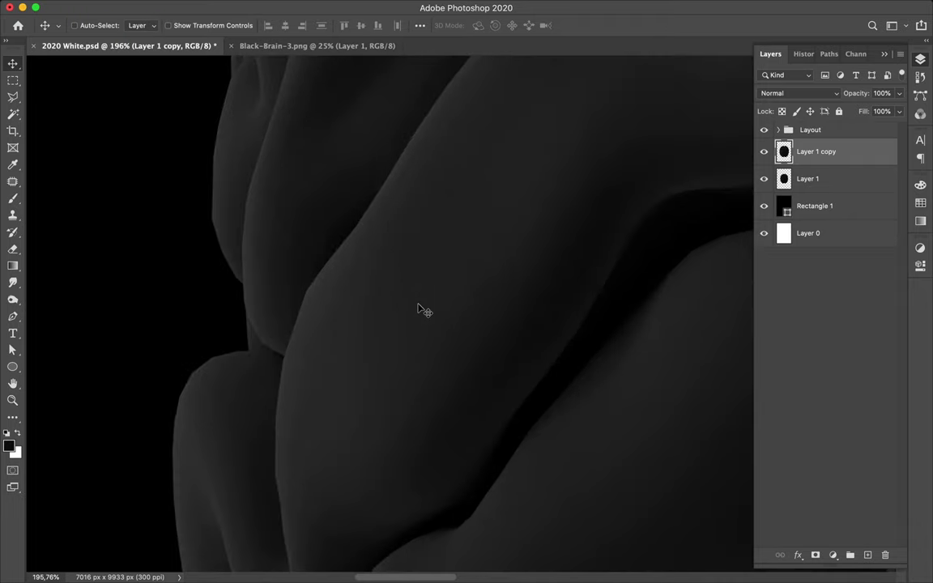
key("p")
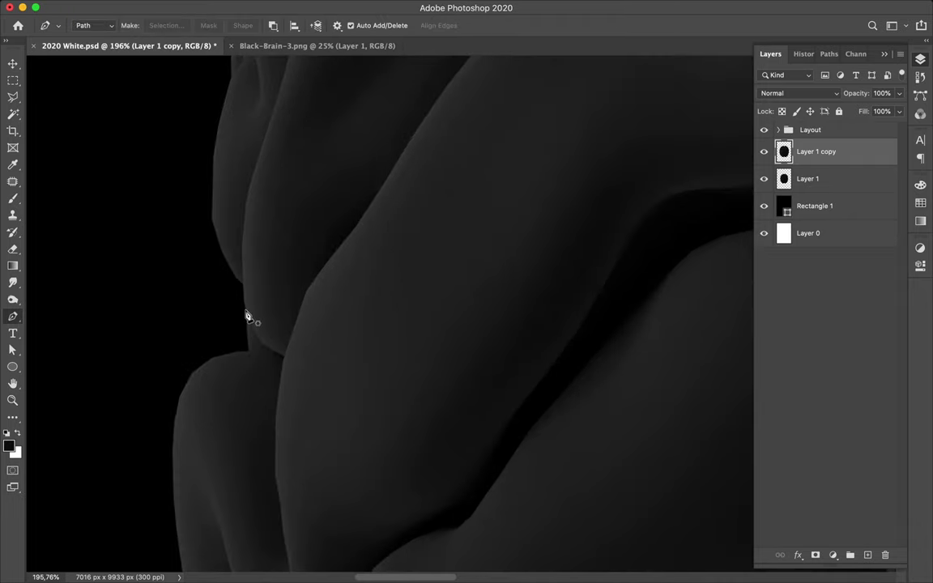
left_click(246, 307)
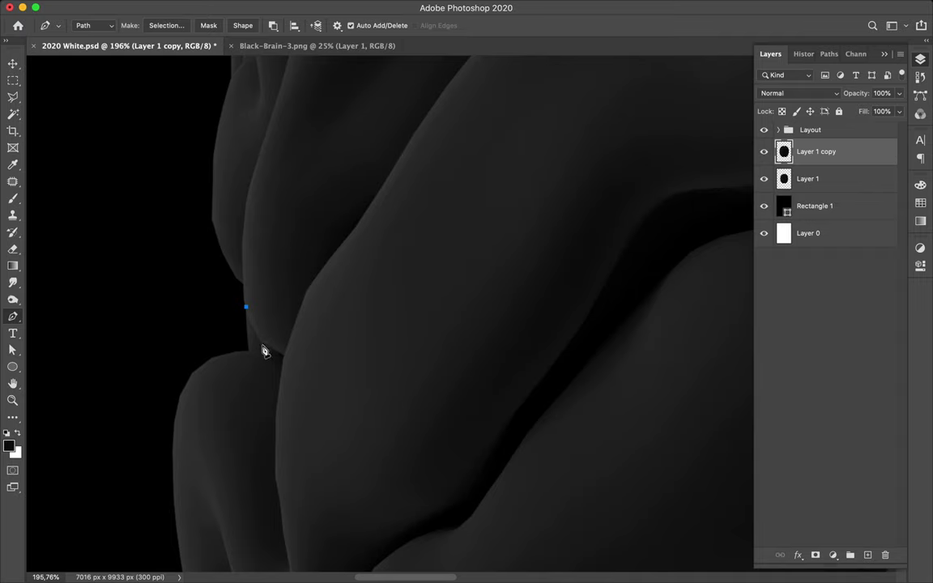
Curve the path along the fold's edge with anchors climbing up the fold
left_click_drag(263, 346, 273, 354)
left_click(283, 356)
left_click(308, 291)
left_click_drag(310, 290, 314, 284)
left_click_drag(358, 227, 362, 223)
Extend the path with curved points toward the top of the fold
scroll(400, 181, "up", 3)
scroll(400, 181, "right", 4)
scroll(400, 182, "up", 1)
scroll(400, 182, "right", 2)
scroll(400, 182, "up", 4)
scroll(400, 182, "right", 1)
scroll(400, 181, "up", 2)
scroll(400, 181, "right", 1)
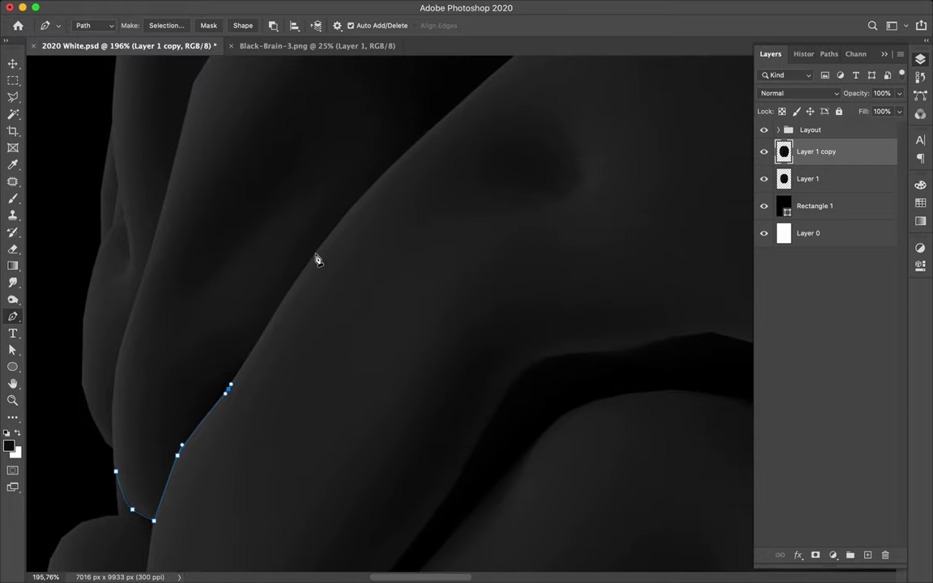
left_click_drag(311, 260, 338, 230)
left_click_drag(337, 229, 330, 234)
mouse_move(461, 103)
left_mouse_down()
mouse_move(531, 56)
mouse_move(509, 91)
left_mouse_up()
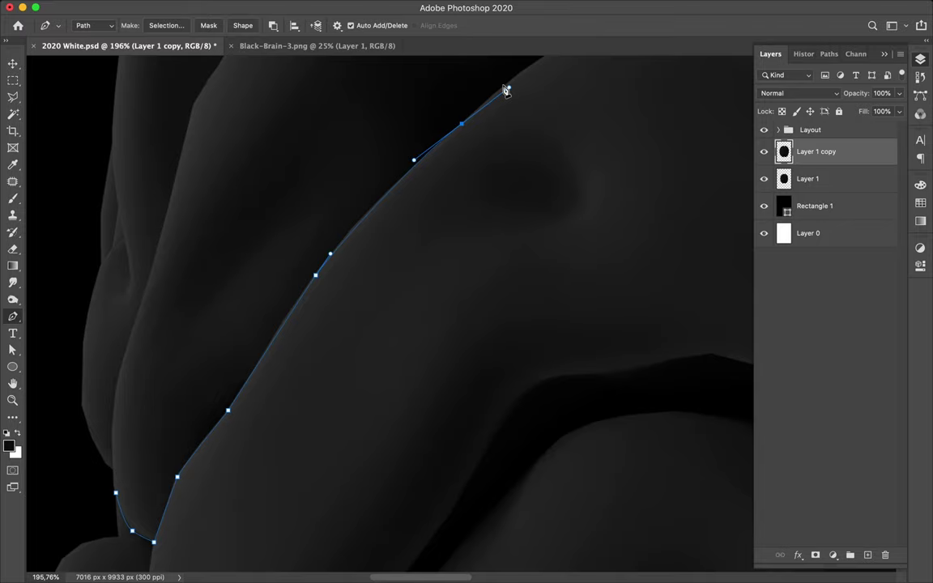
Add a smooth point over the top of the ridge and fine-tune its curve
scroll(504, 91, "right", 5)
scroll(504, 91, "up", 3)
scroll(504, 90, "down", 1)
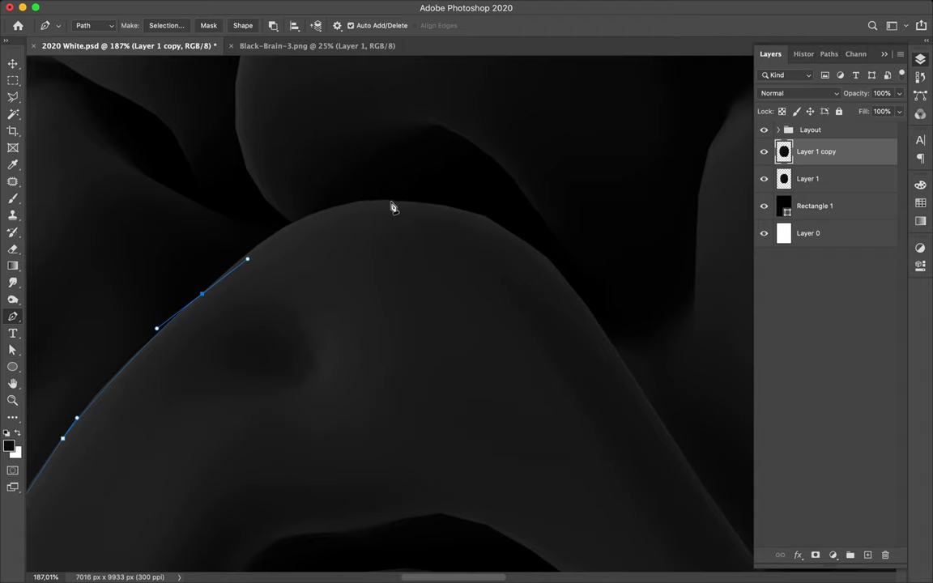
left_click_drag(359, 200, 431, 197)
left_click_drag(431, 196, 423, 195)
Reshape an earlier curve with Direct Selection and resume the Pen path from its end
key("a")
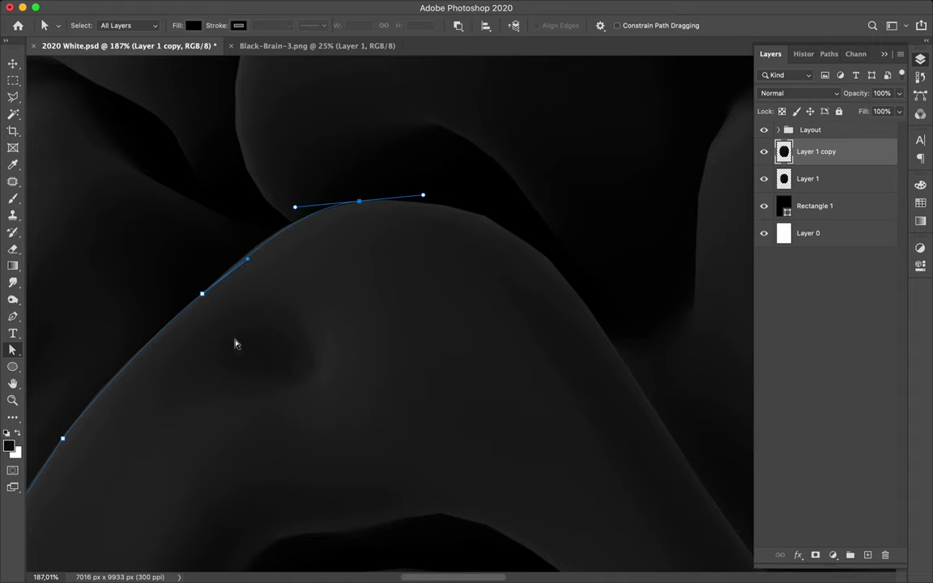
left_click(201, 293)
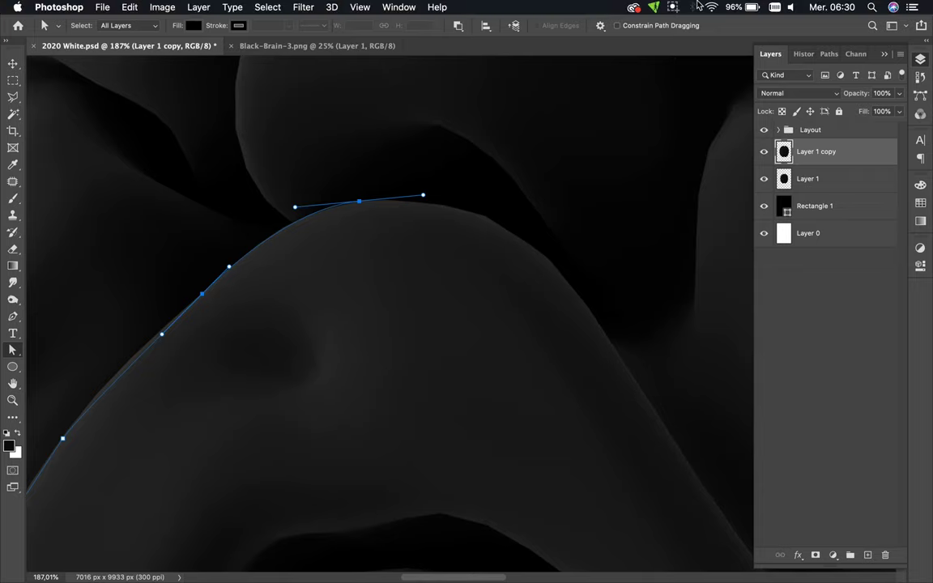
left_click(673, 8)
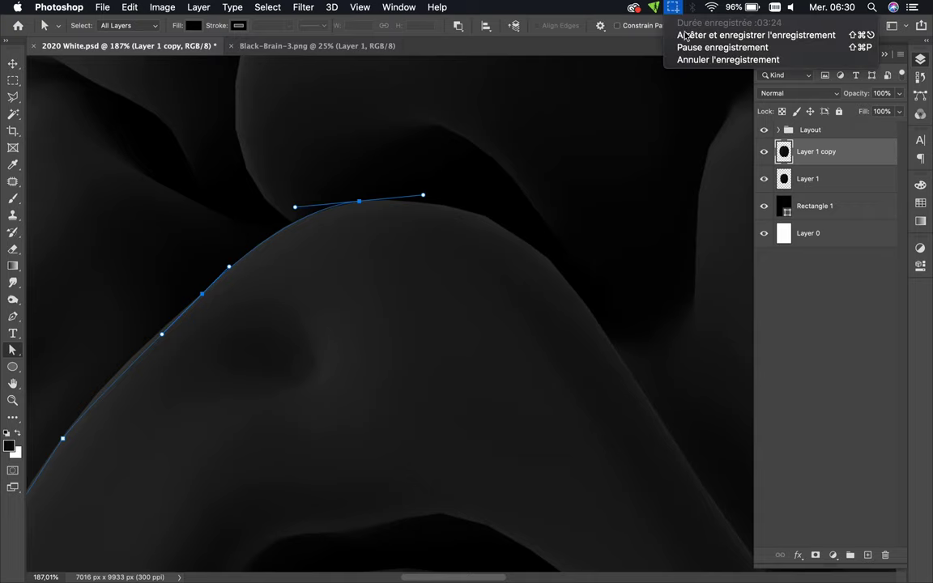
left_click(684, 35)
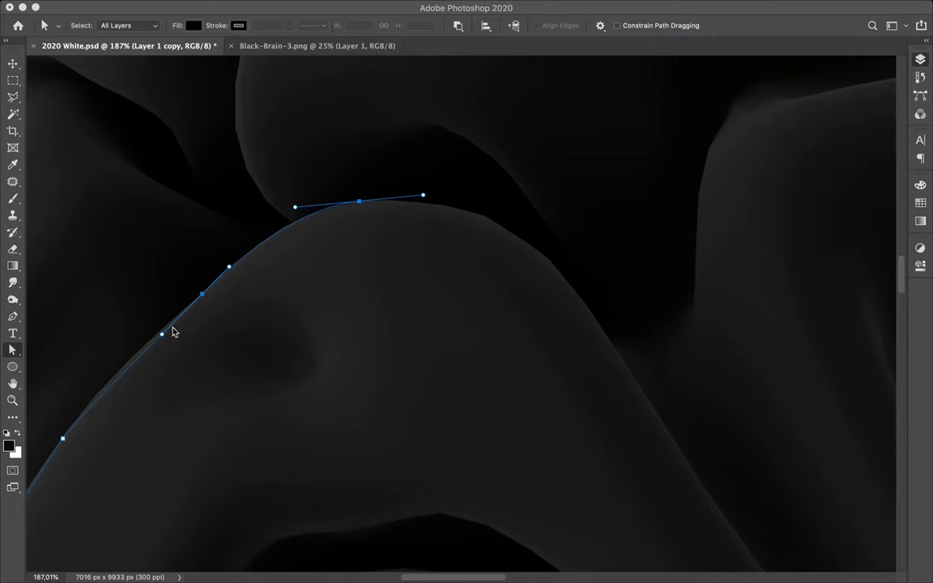
key("p")
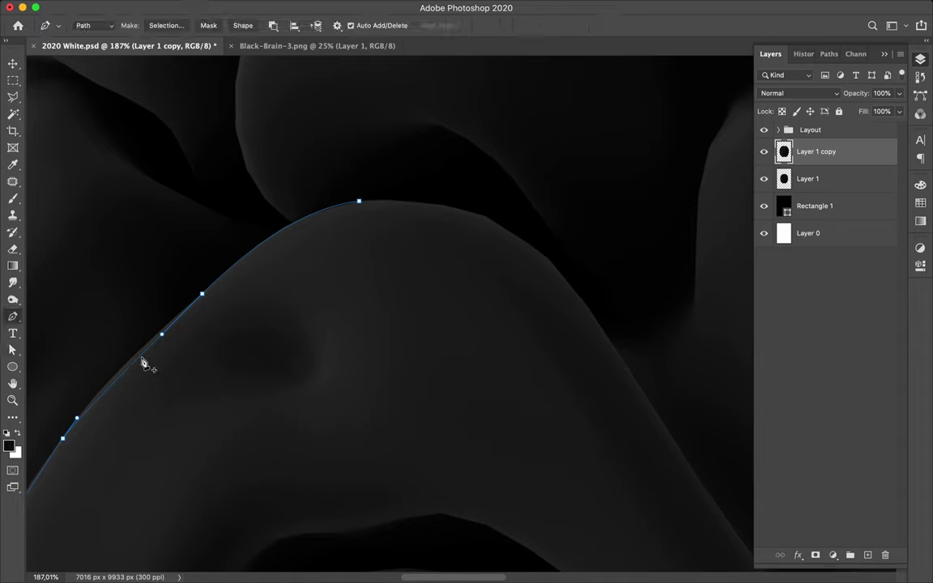
left_click(186, 309)
left_click(135, 354)
left_click(101, 389)
left_click(72, 426)
key("a")
key("p")
Extend the path past the ridge top, down into the next groove and over the next fold
left_click_drag(486, 217, 492, 221)
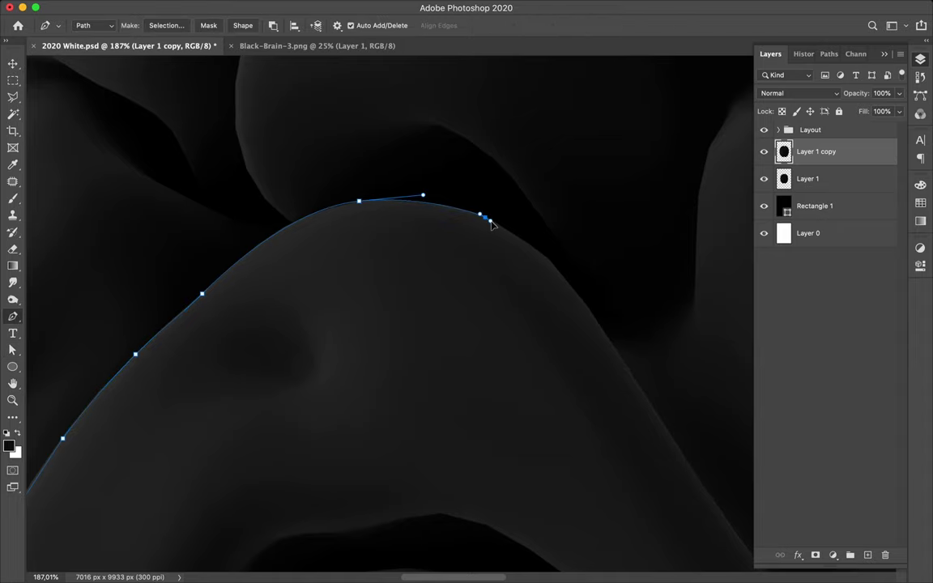
left_click_drag(549, 260, 555, 265)
scroll(557, 267, "down", 5)
scroll(557, 268, "right", 4)
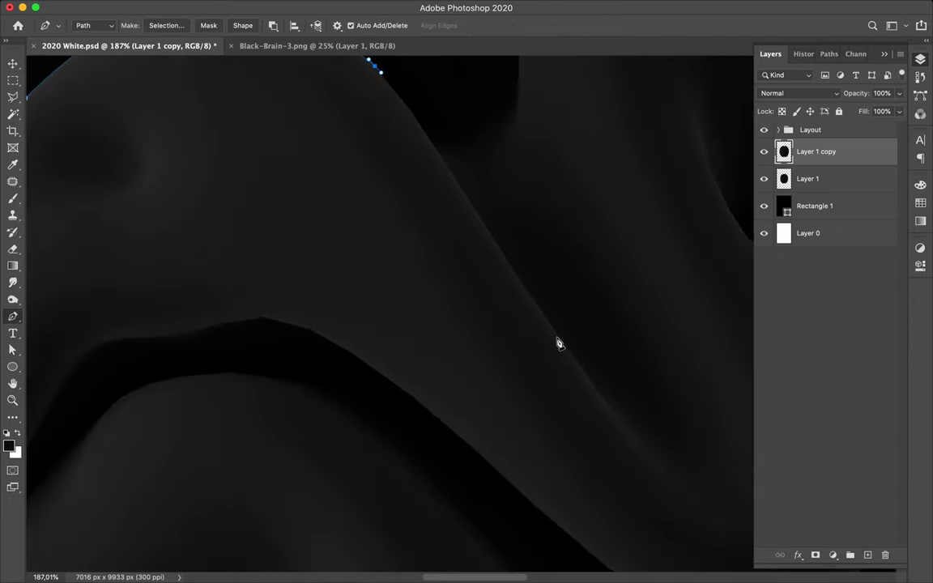
scroll(557, 343, "down", 1)
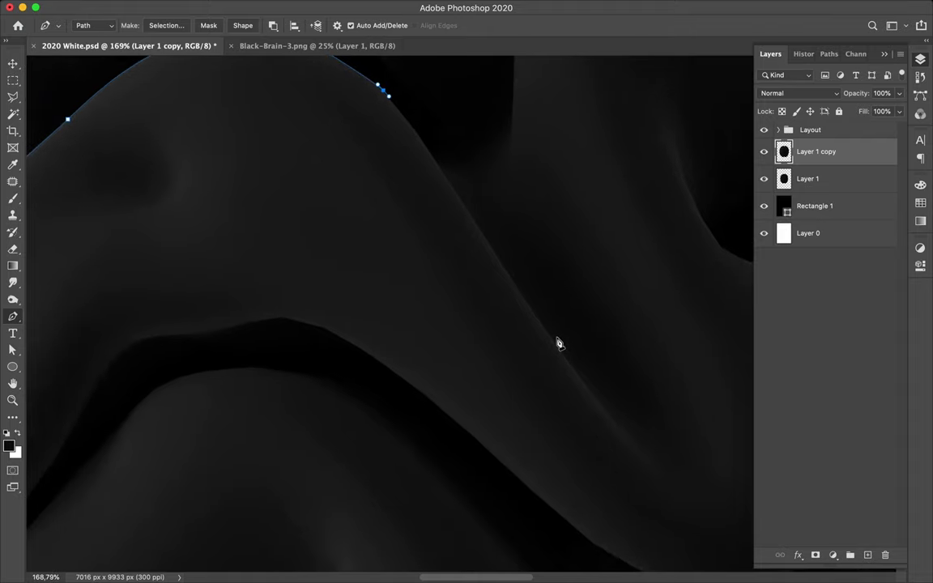
key("super+1")
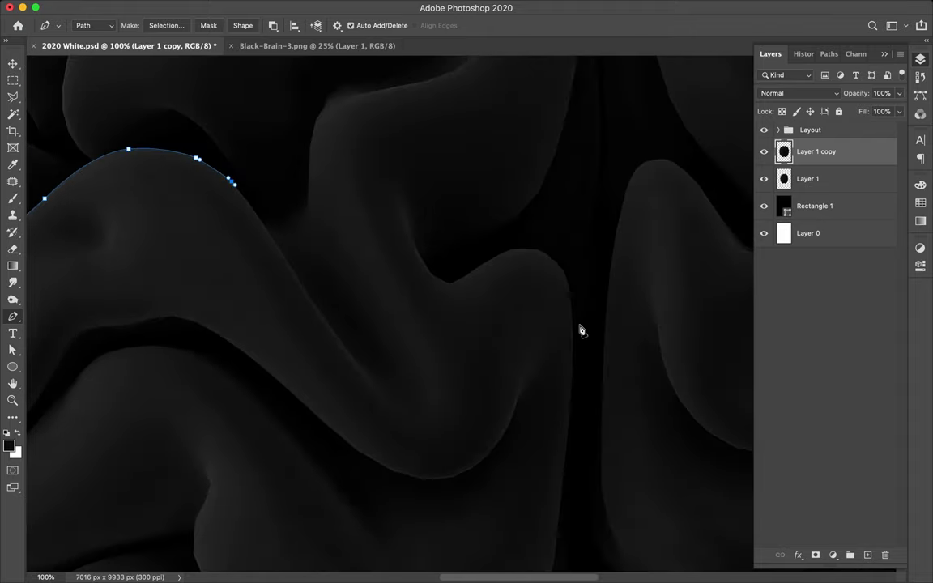
left_click_drag(298, 443, 322, 480)
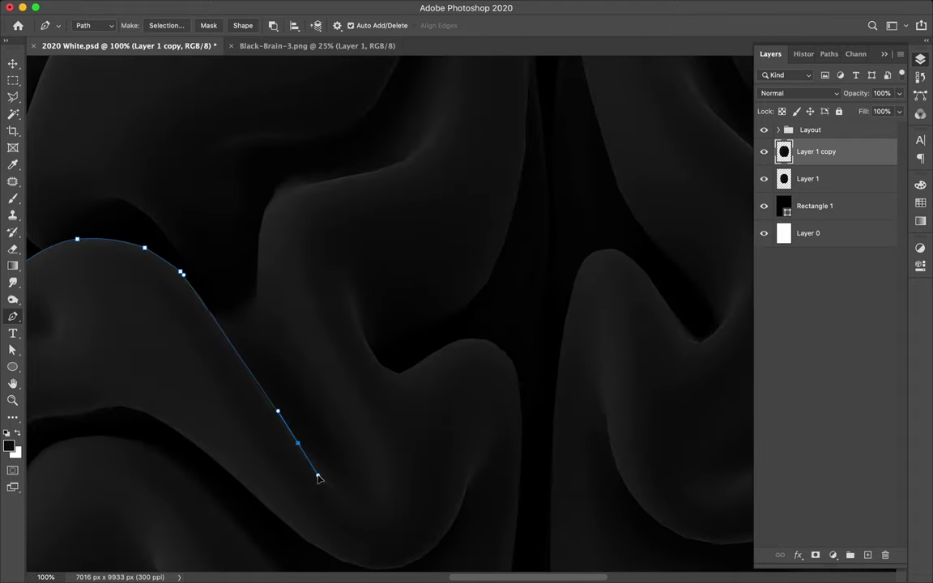
left_click_drag(404, 399, 431, 297)
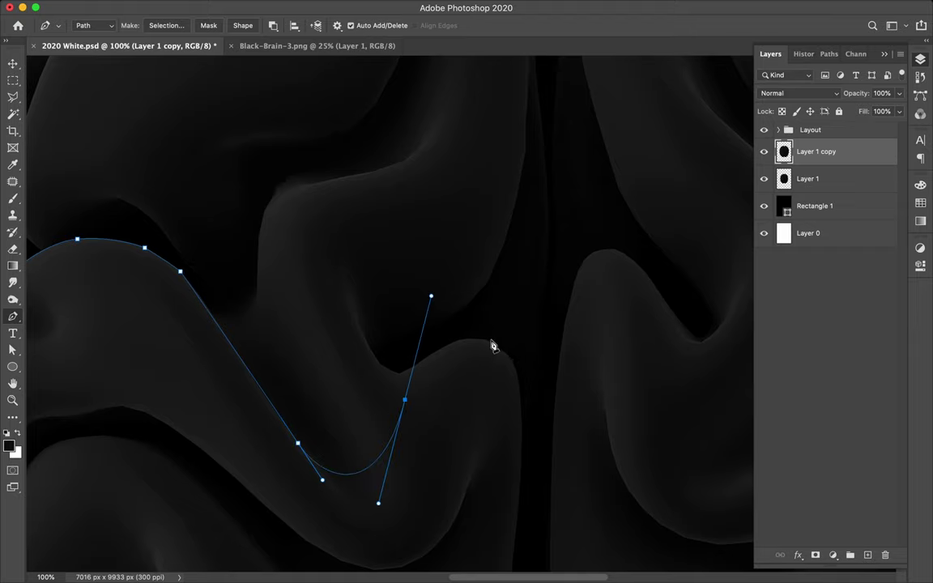
Soften the upper handle, then run the path over the crest, through the central groove and over the next fold
key("a")
left_click_drag(431, 296, 418, 353)
key("p")
left_click_drag(478, 341, 501, 344)
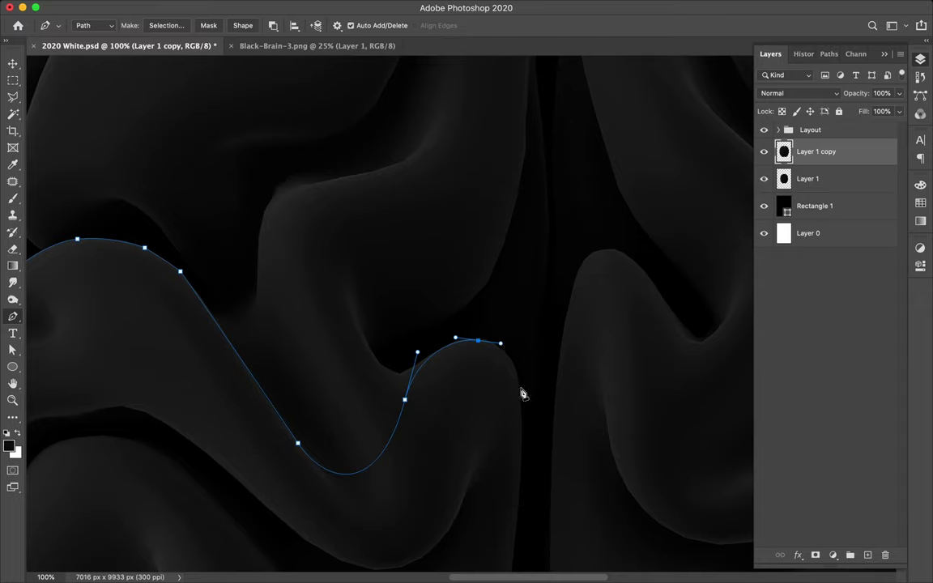
left_click_drag(519, 388, 520, 416)
left_click_drag(555, 389, 559, 350)
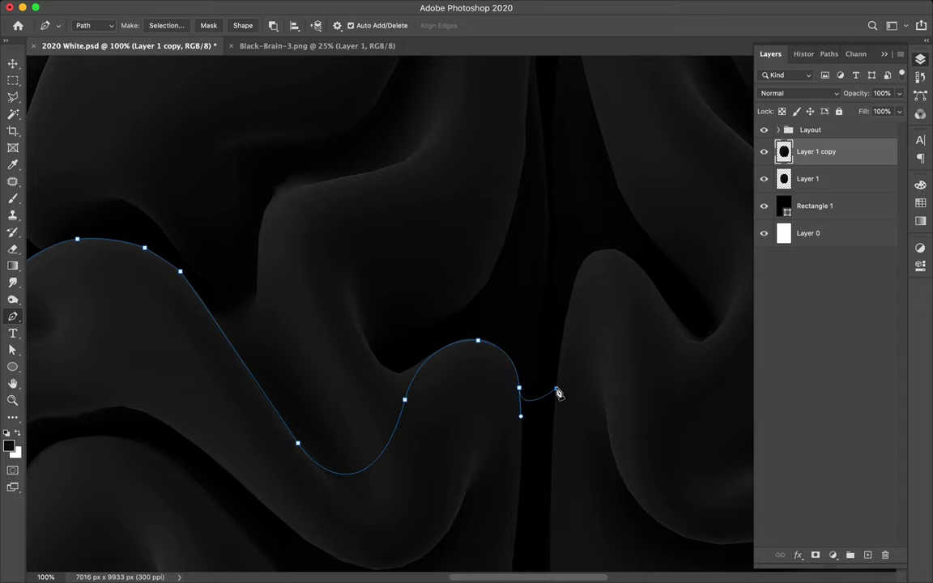
left_click_drag(590, 256, 616, 242)
left_click_drag(650, 278, 663, 300)
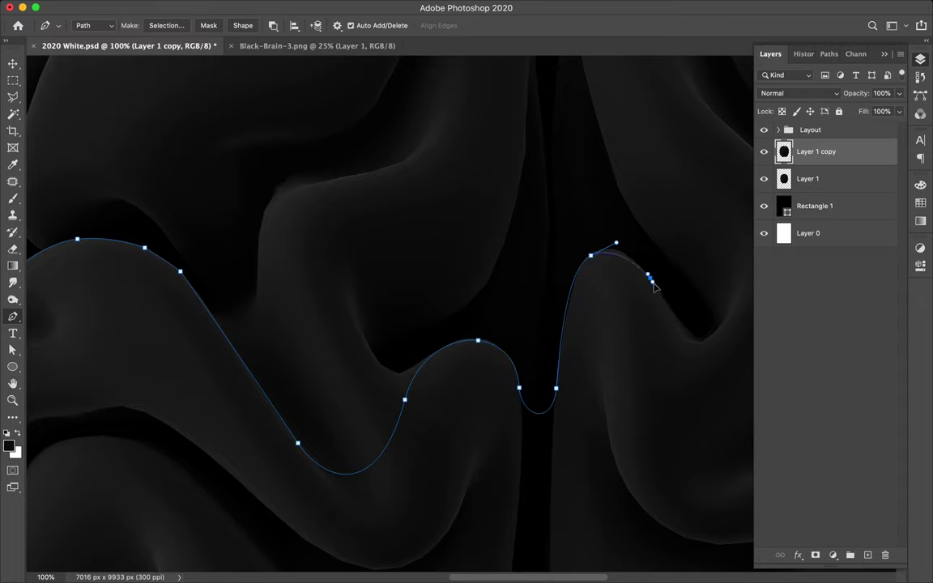
Continue the path along the right-hand fold toward the brain's right edge
mouse_move(710, 326)
left_mouse_down()
mouse_move(537, 333)
mouse_move(562, 299)
left_mouse_up()
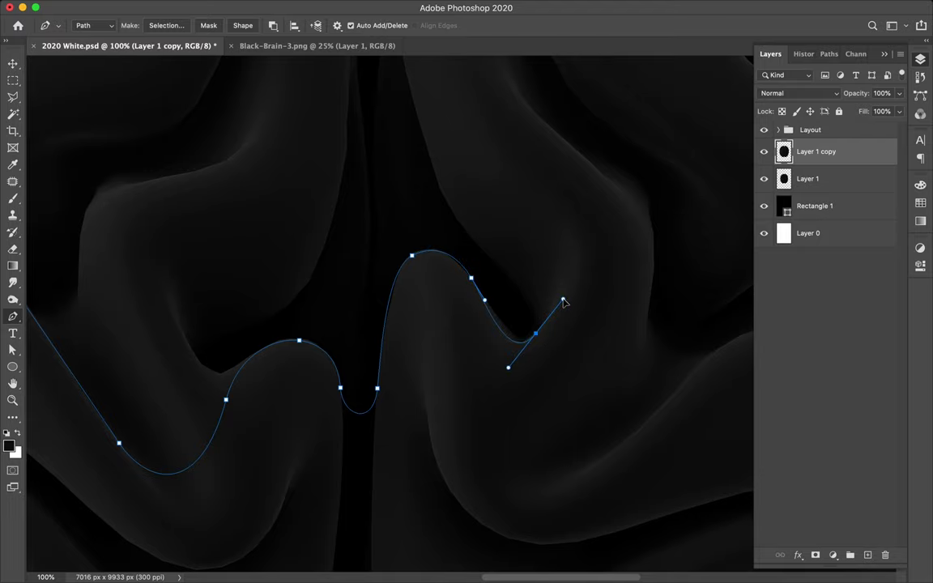
left_click_drag(652, 303, 642, 363)
mouse_move(671, 397)
left_mouse_down()
mouse_move(697, 366)
mouse_move(421, 448)
left_mouse_up()
left_click_drag(529, 397, 612, 383)
left_click_drag(685, 437, 468, 252)
left_click_drag(495, 310, 532, 351)
left_click_drag(568, 442, 569, 468)
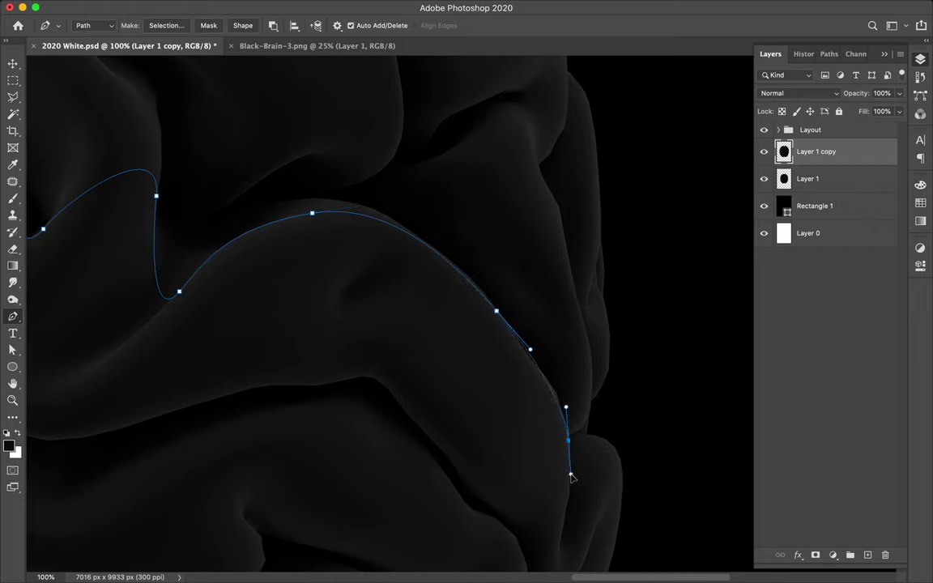
Undo misplaced points and re-place a smooth point on the right-side fold, ending in a corner
key("ctrl+z")
left_click_drag(553, 391, 575, 421)
left_click(568, 506)
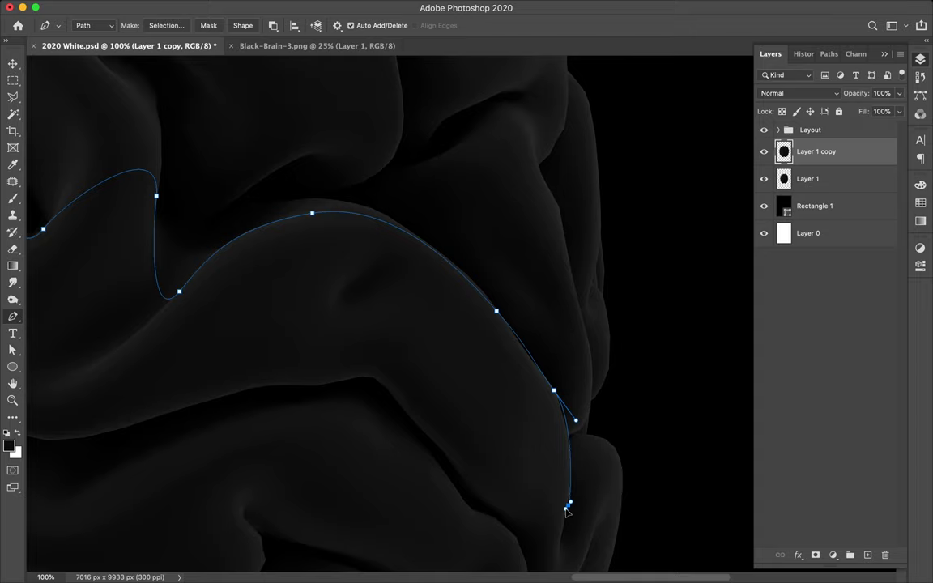
scroll(566, 503, "down", 3)
key("ctrl+z")
key("ctrl+z")
scroll(550, 306, "up", 1)
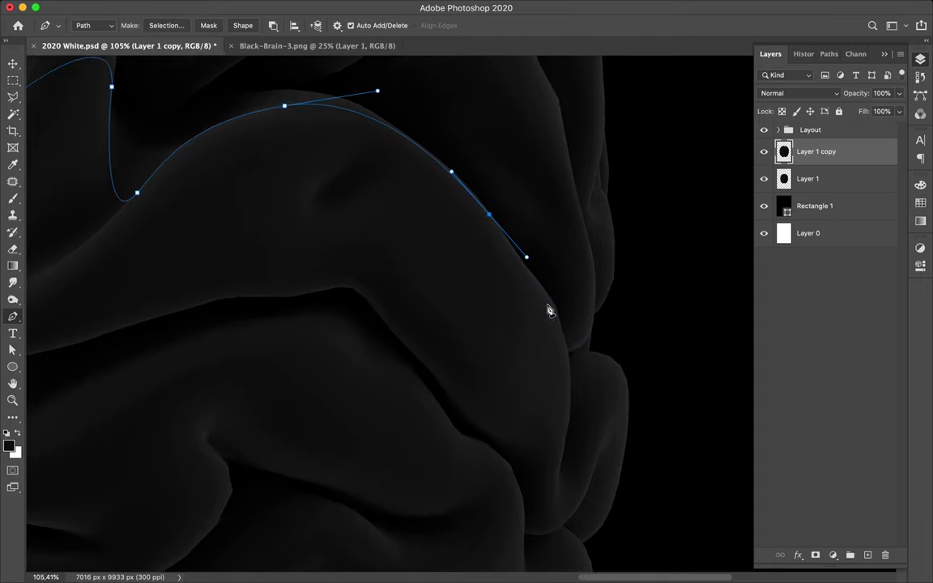
left_click_drag(549, 295, 574, 321)
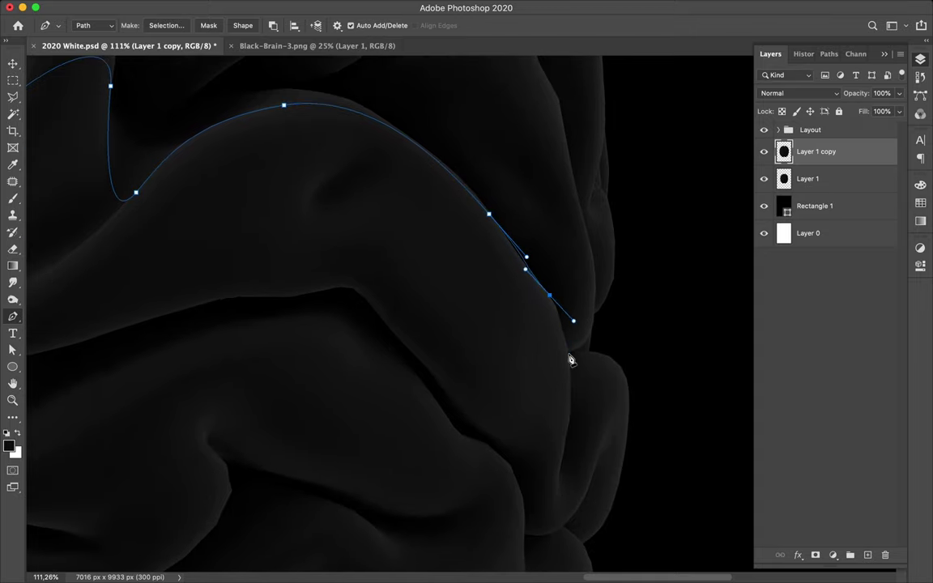
left_click(550, 297, "alt")
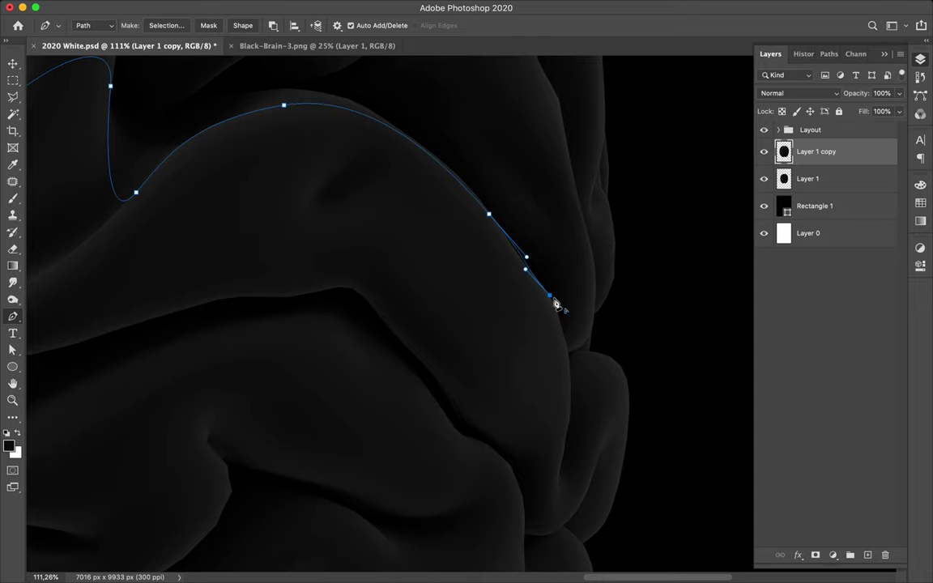
Add the final right-edge anchor, then loop points above the brain back to the path's start
left_click(569, 353)
key("ctrl+0")
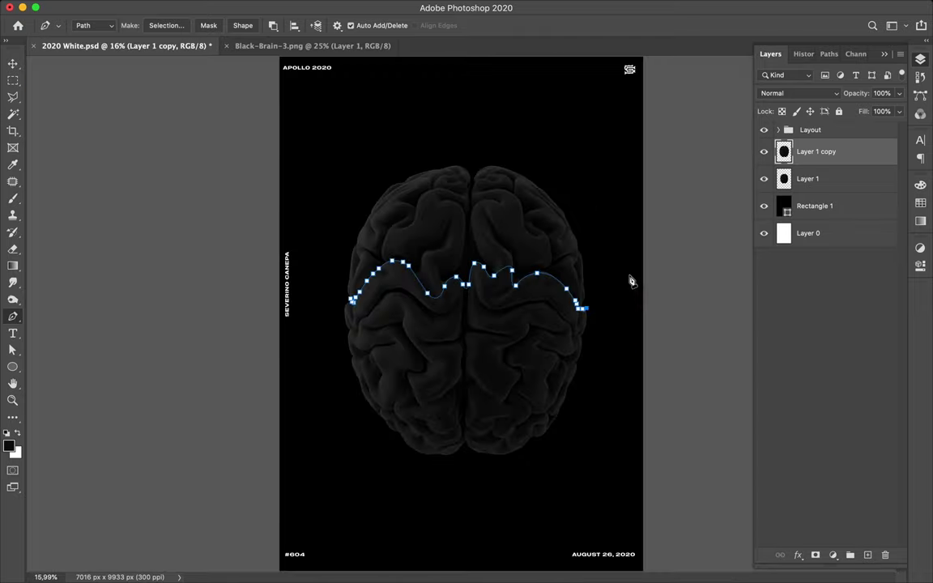
left_click(610, 226)
left_click(472, 142)
left_click(357, 174)
left_click(339, 296)
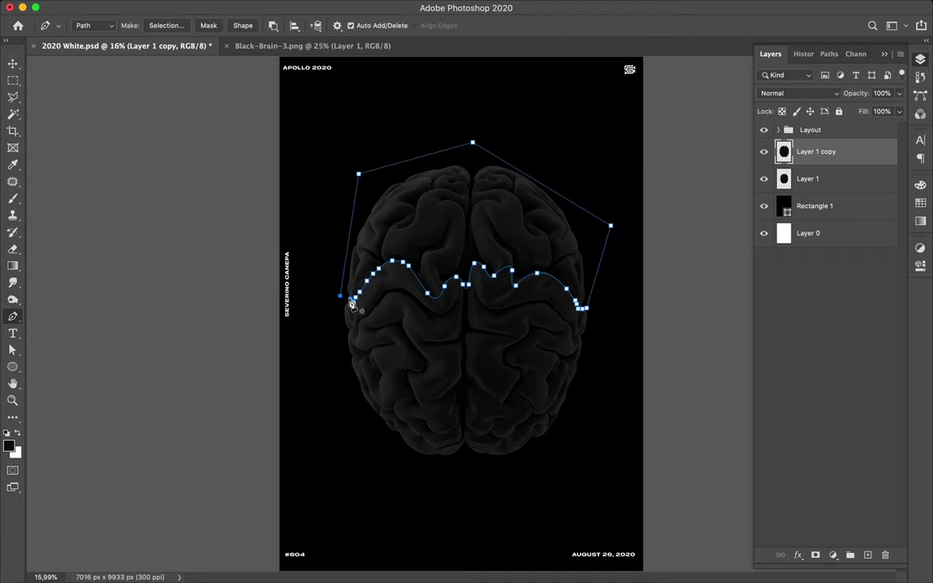
Hide the side panels and bring the Layers panel back with F7
key("v")
key("shift+Tab")
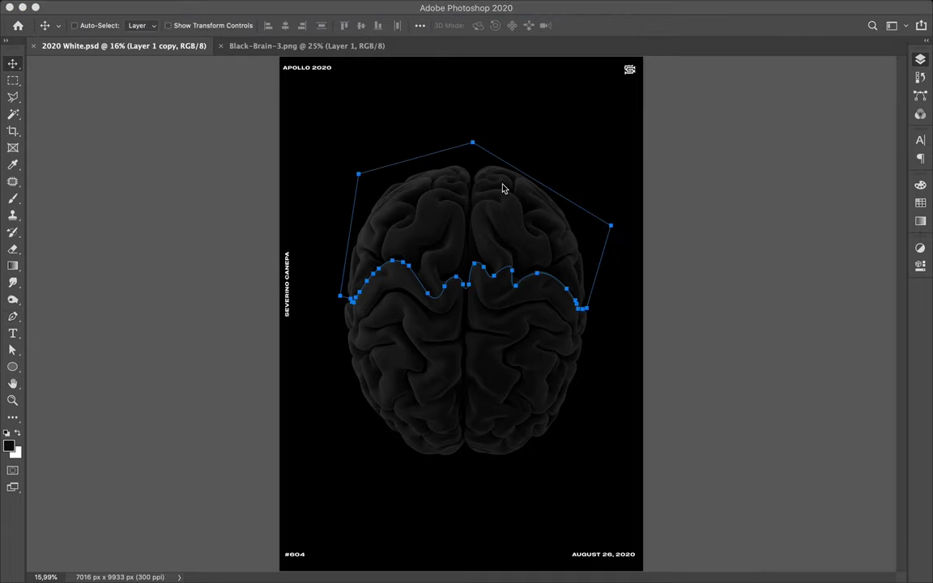
key("F7")
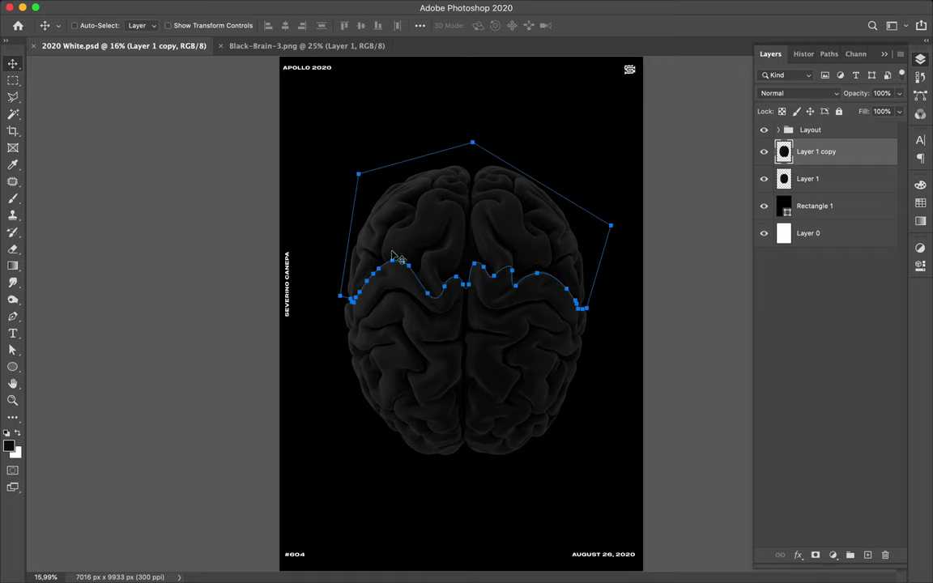
key("p")
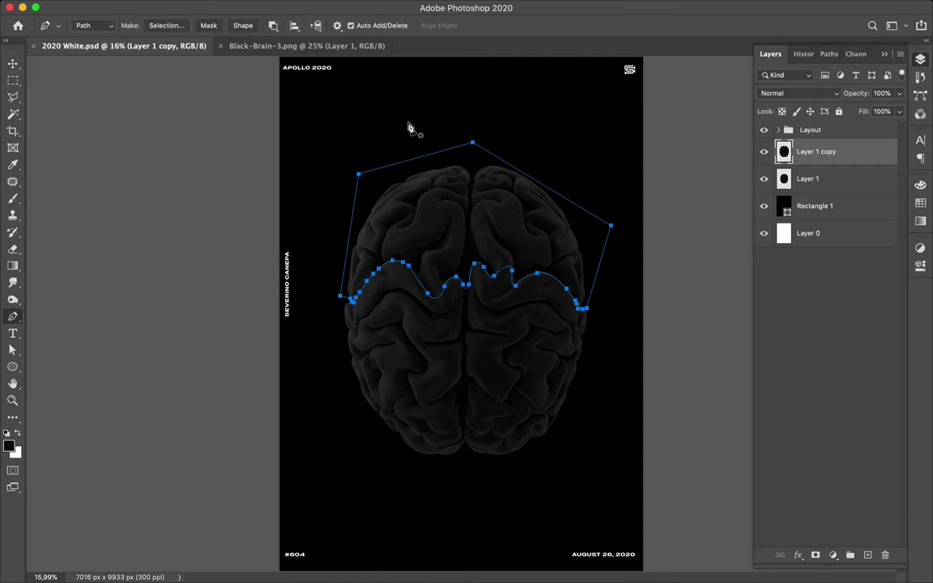
Turn the closed path into a selection and delete Layer 1 copy's brain pixels inside it
left_click(165, 25)
left_click(538, 233)
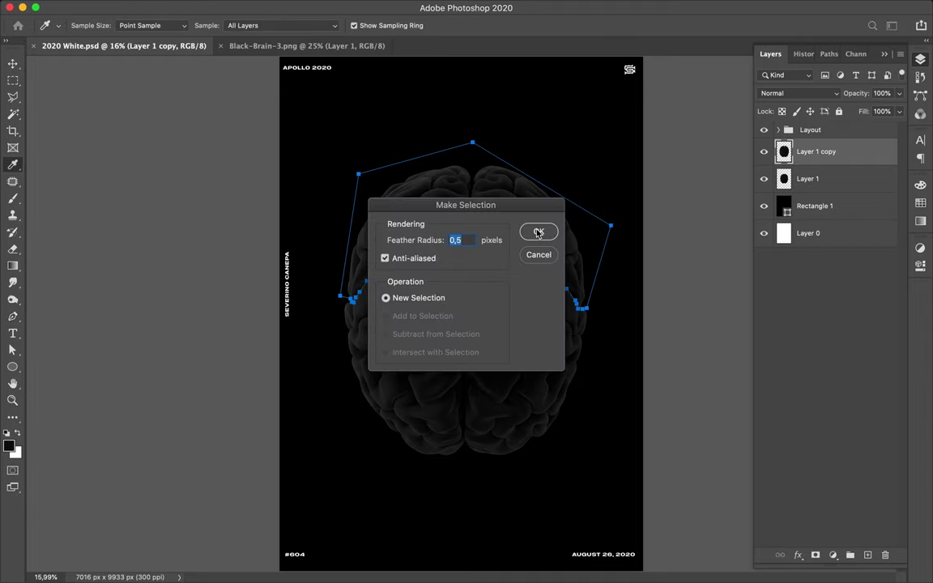
left_click(537, 233)
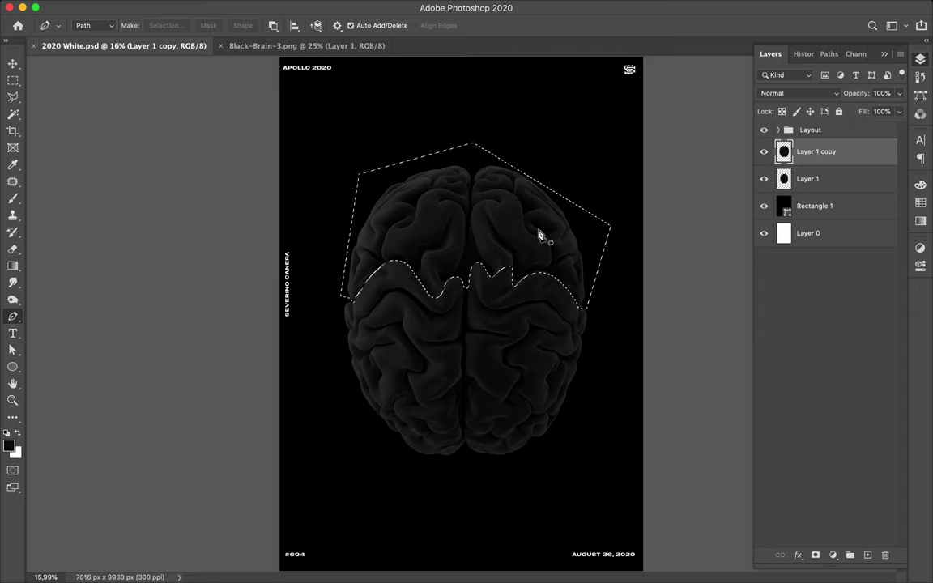
key("Delete")
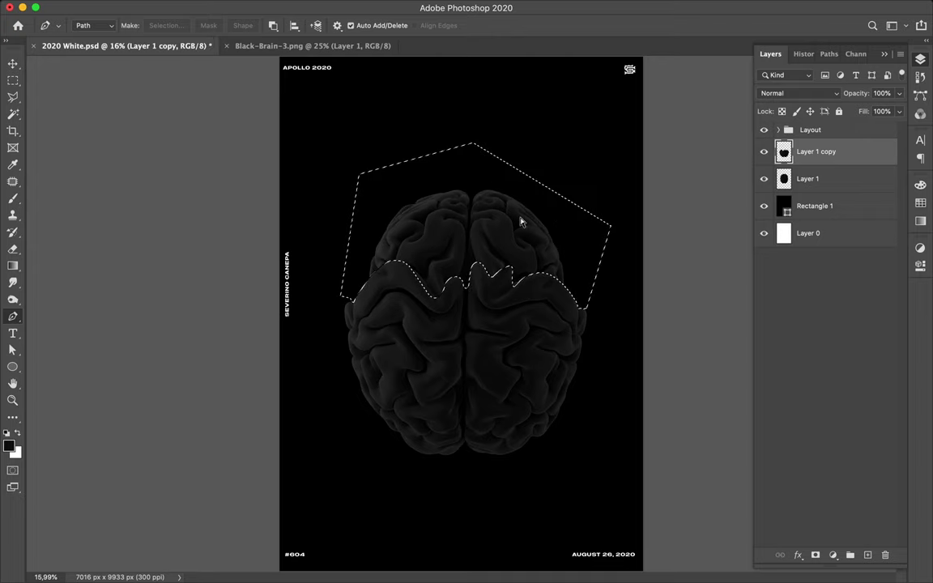
Paste the brain top as Layer 2, raise it, and move Layer 1 copy's lower piece down
key("ctrl+v")
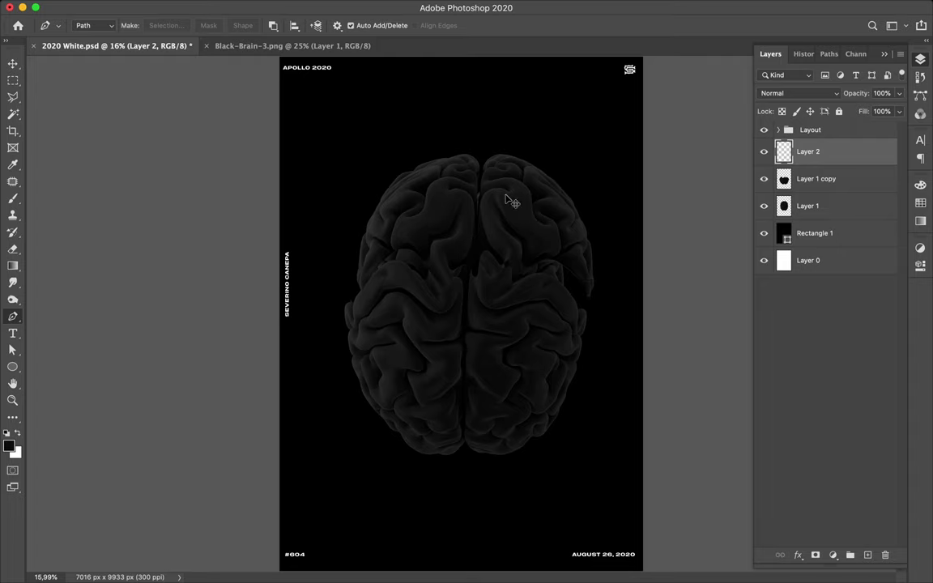
key("v")
left_click_drag(505, 198, 511, 204)
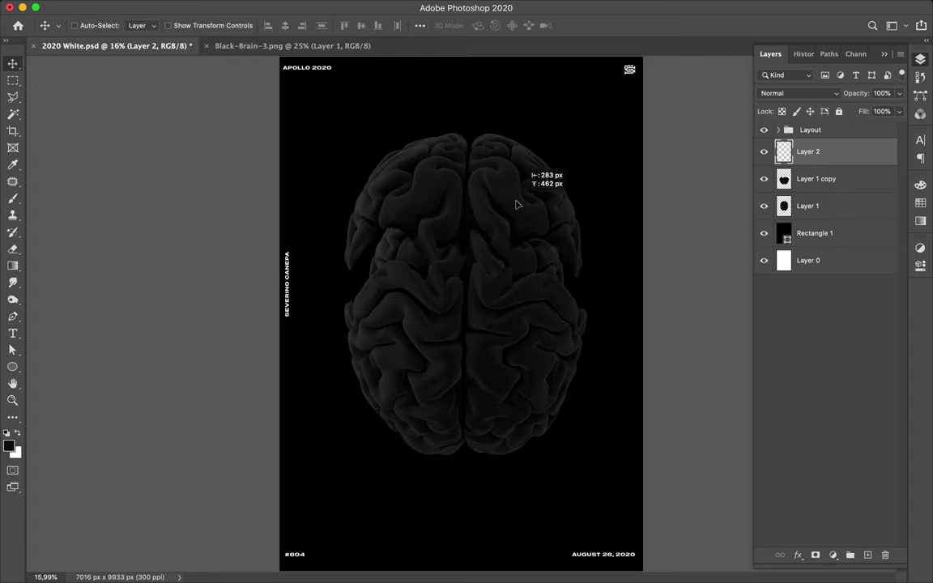
left_click_drag(511, 204, 520, 229)
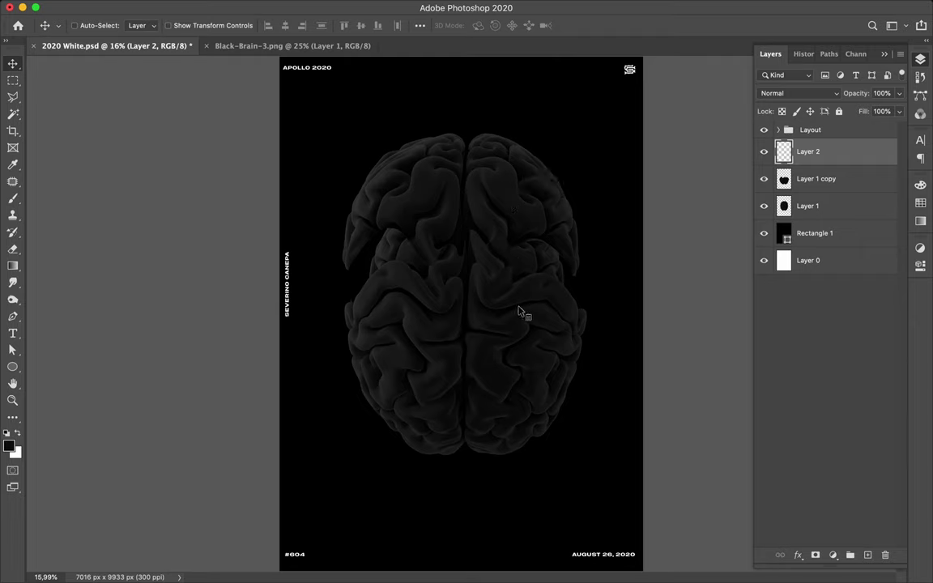
left_click_drag(520, 324, 521, 368)
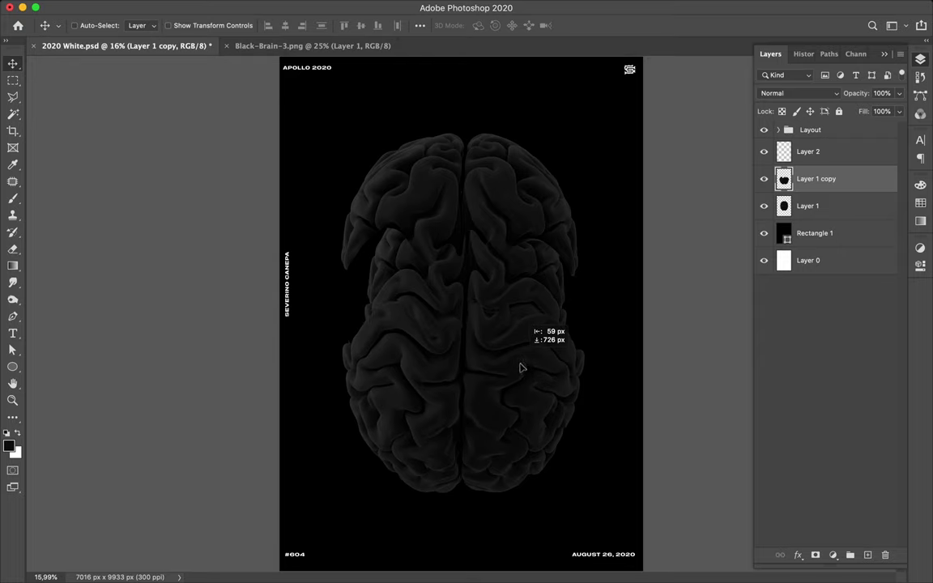
left_click_drag(521, 368, 520, 369)
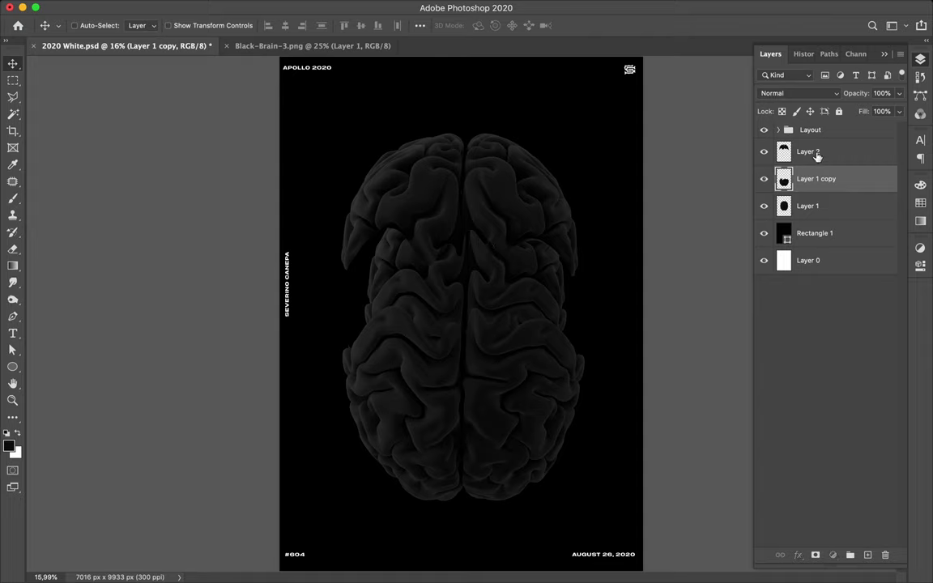
Select Layer 2, Layer 1 copy and Layer 1 and align their horizontal centres to the canvas
key("alt+bracketleft")
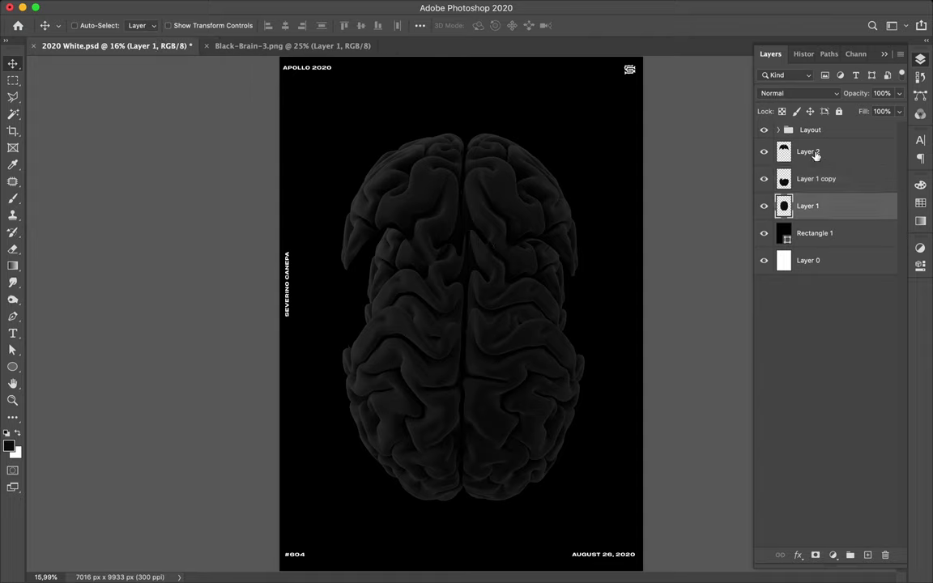
left_click(815, 154, "shift")
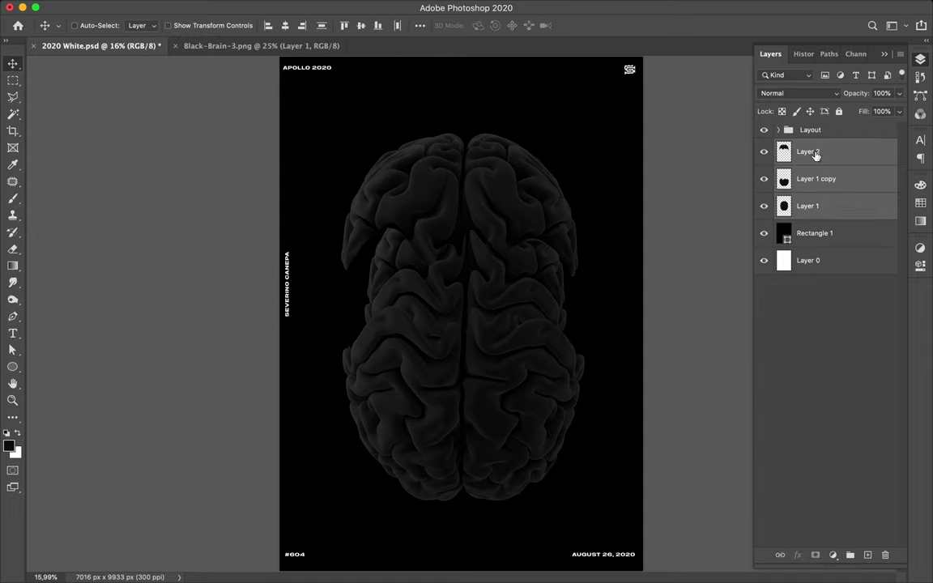
left_click(420, 25)
left_click(475, 144)
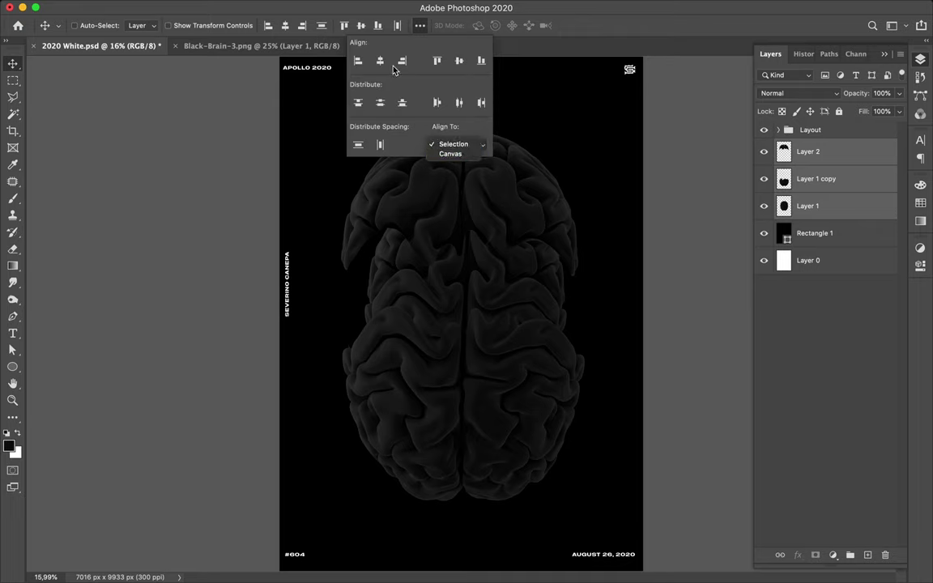
left_click(450, 154)
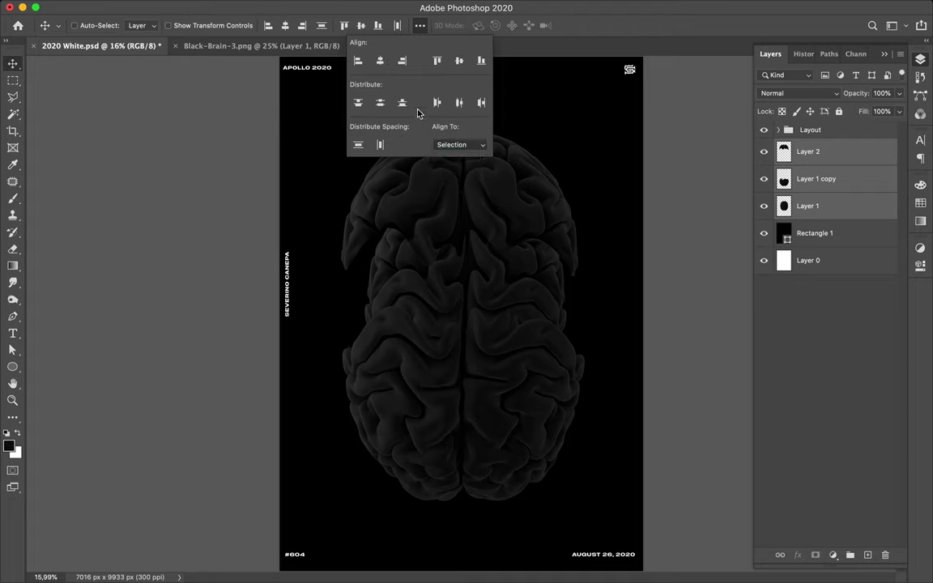
left_click(380, 62)
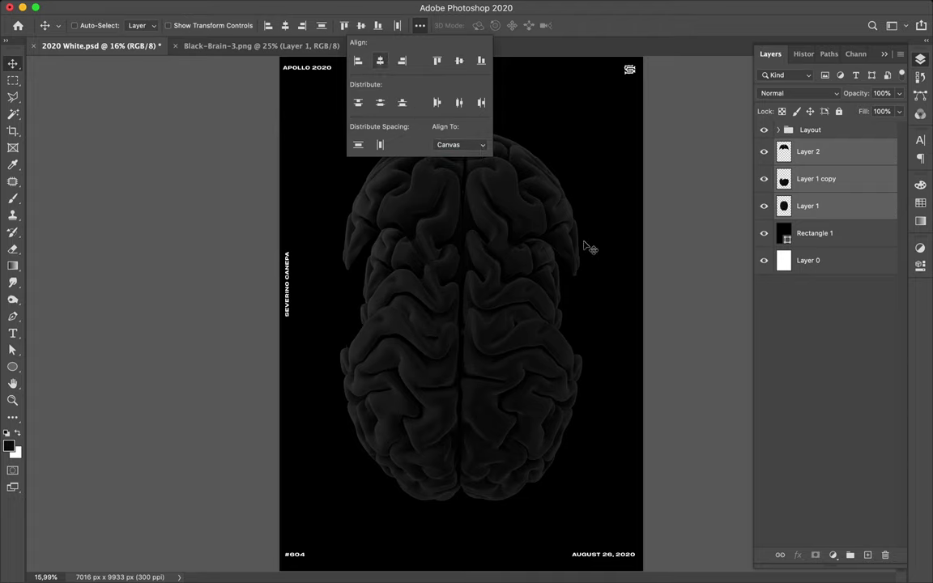
left_click(640, 276)
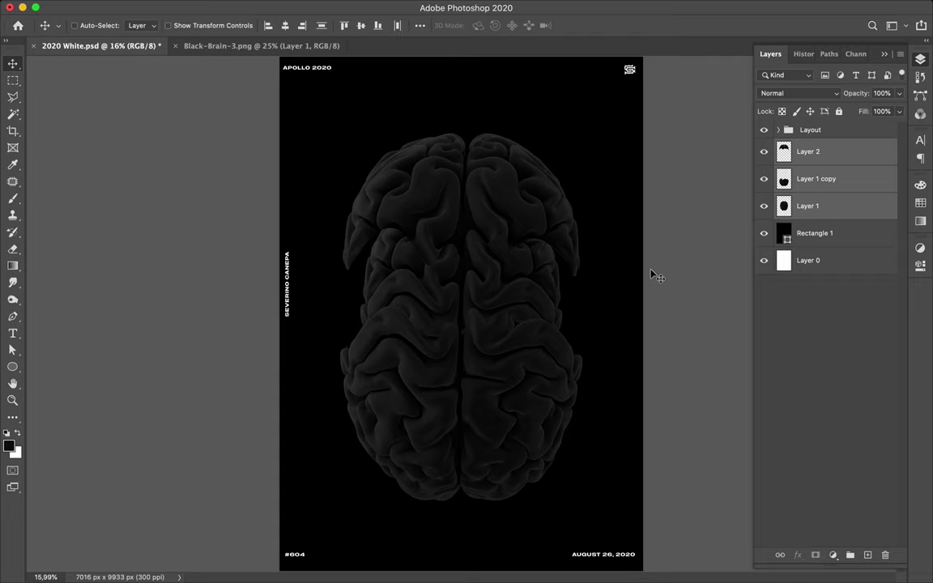
left_click(830, 216)
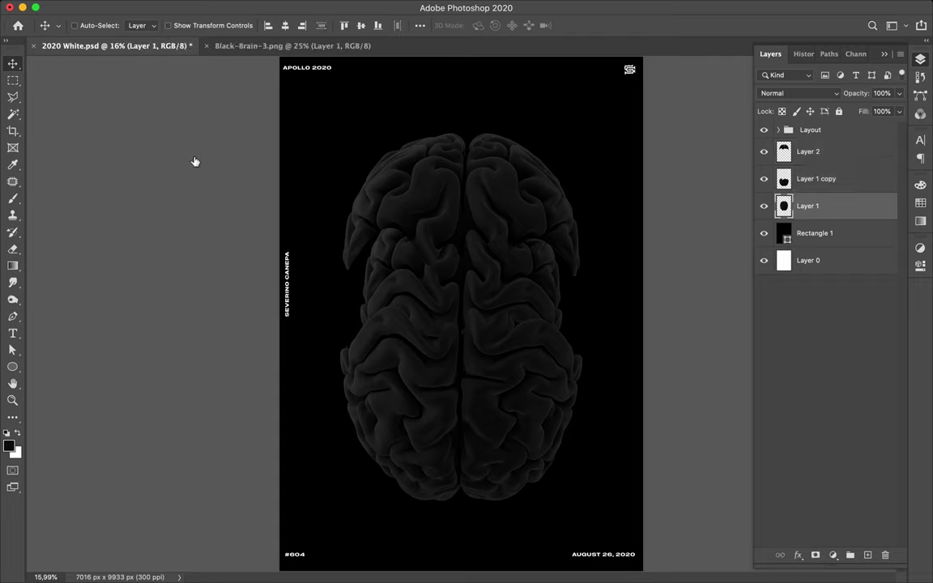
Pick the Gradient Tool with the navy-to-cyan preset and undo the trial cyan fill on Layer 1
left_click(13, 265)
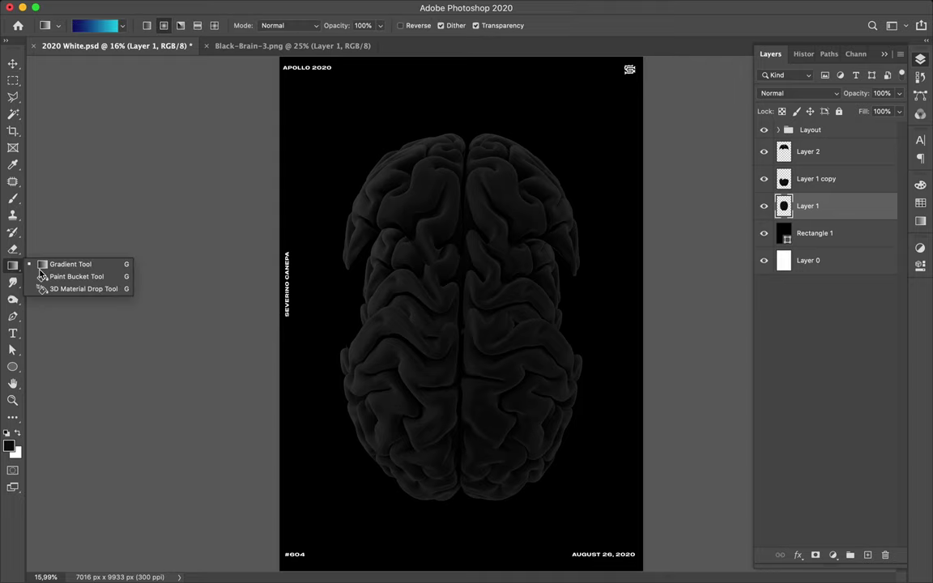
left_click(369, 205)
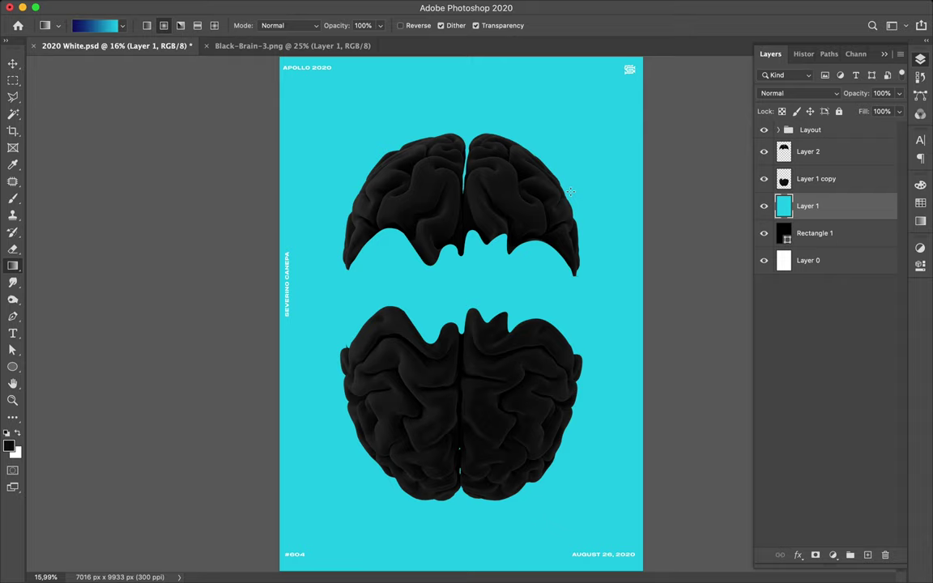
key("ctrl+z")
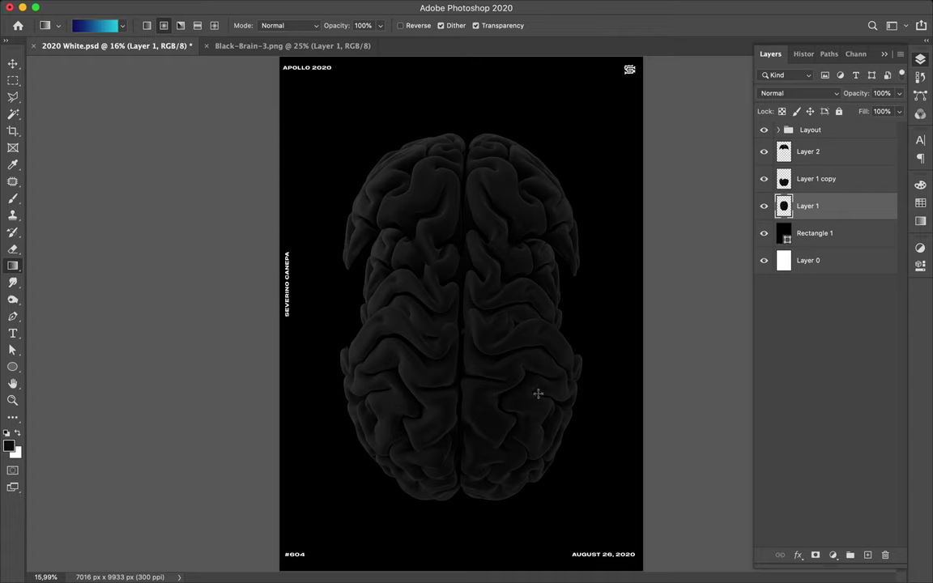
Drag a diagonal gradient across Layer 1 and set the Rectangle Tool fill to the navy-to-cyan gradient
left_click_drag(330, 142, 570, 443)
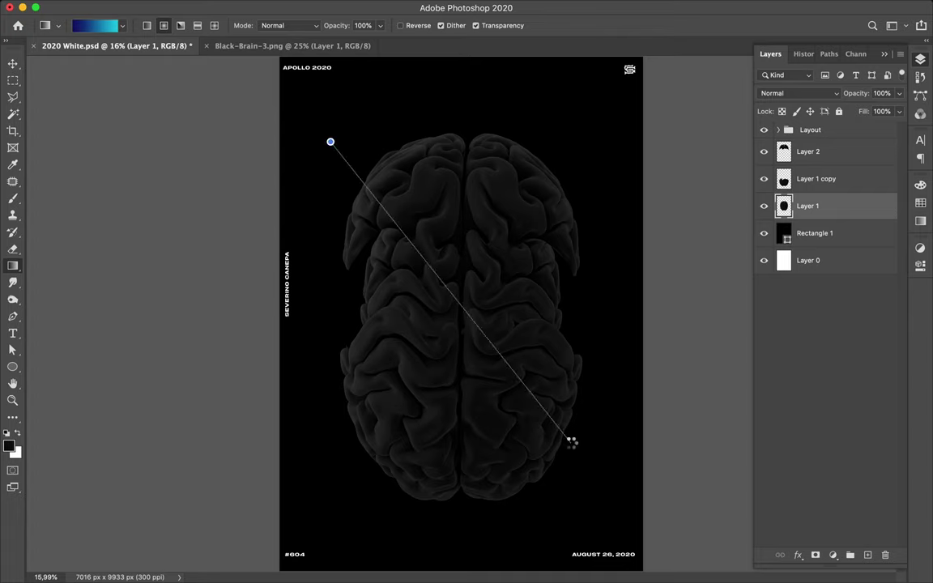
left_click_drag(571, 442, 572, 444)
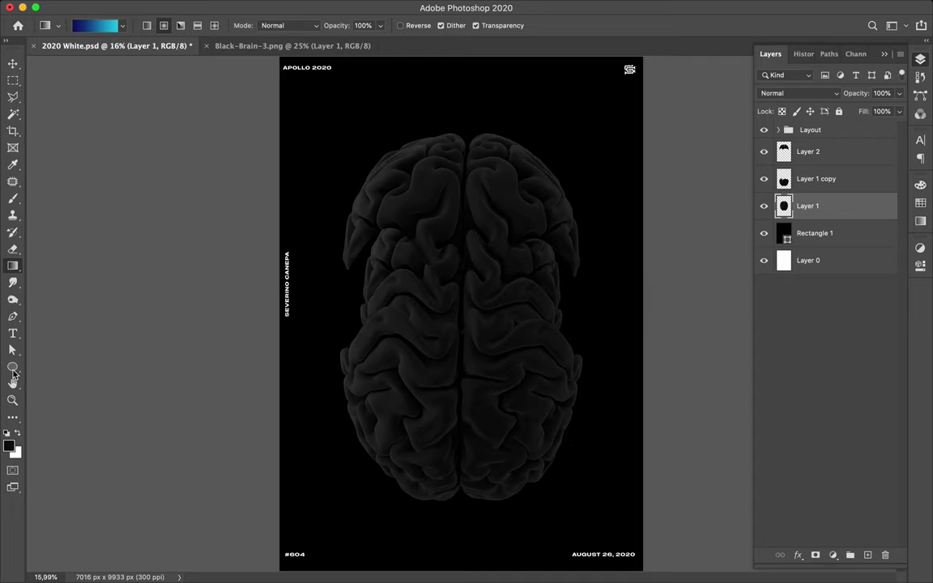
left_click(13, 369)
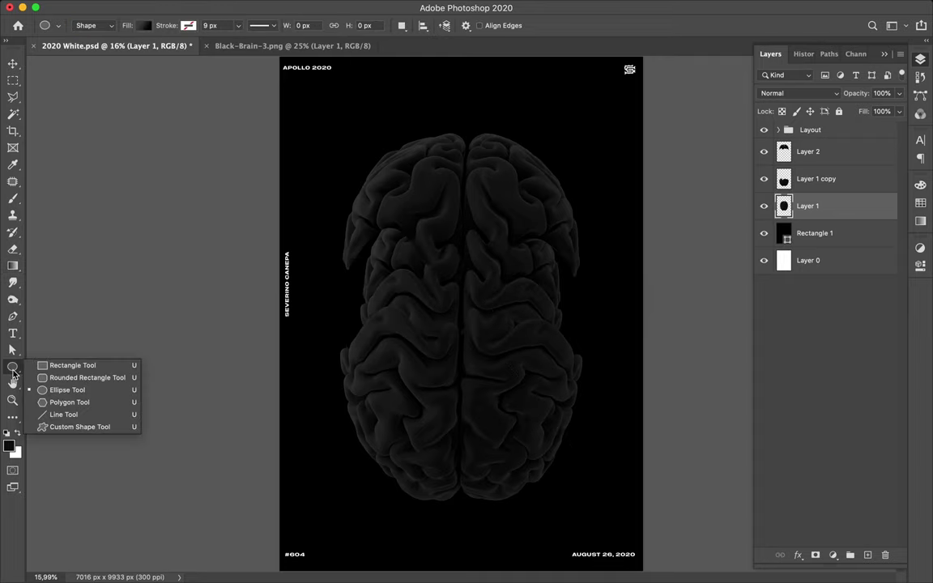
left_click(73, 366)
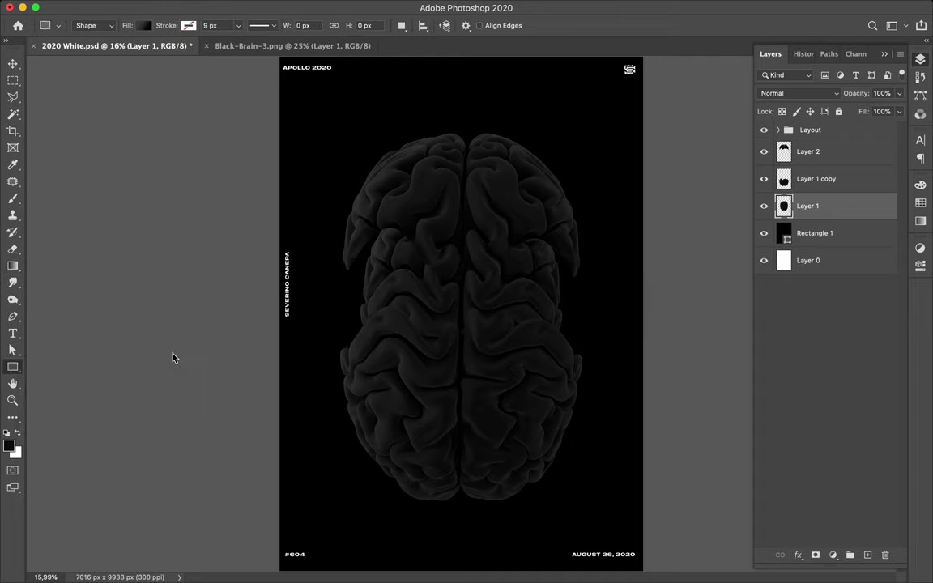
left_click(145, 25)
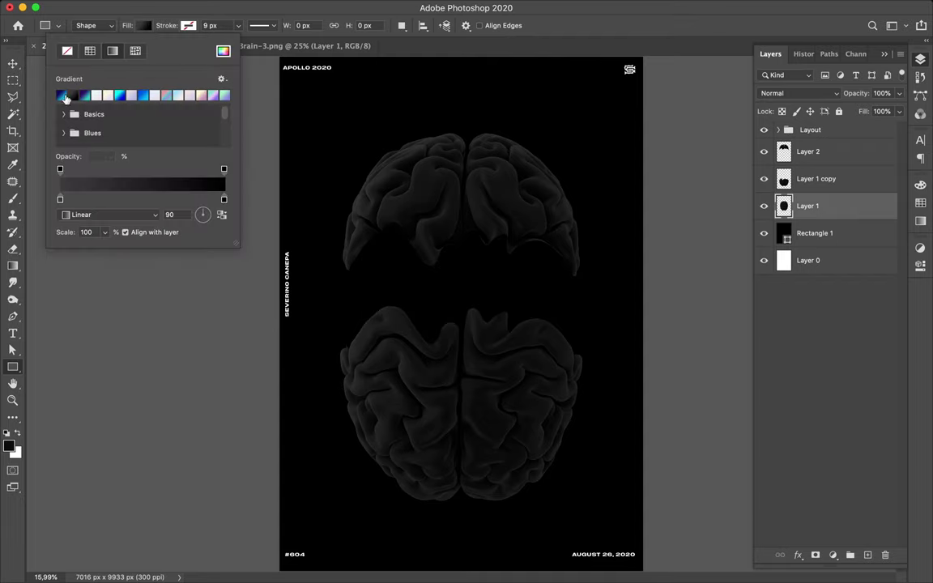
left_click(63, 95)
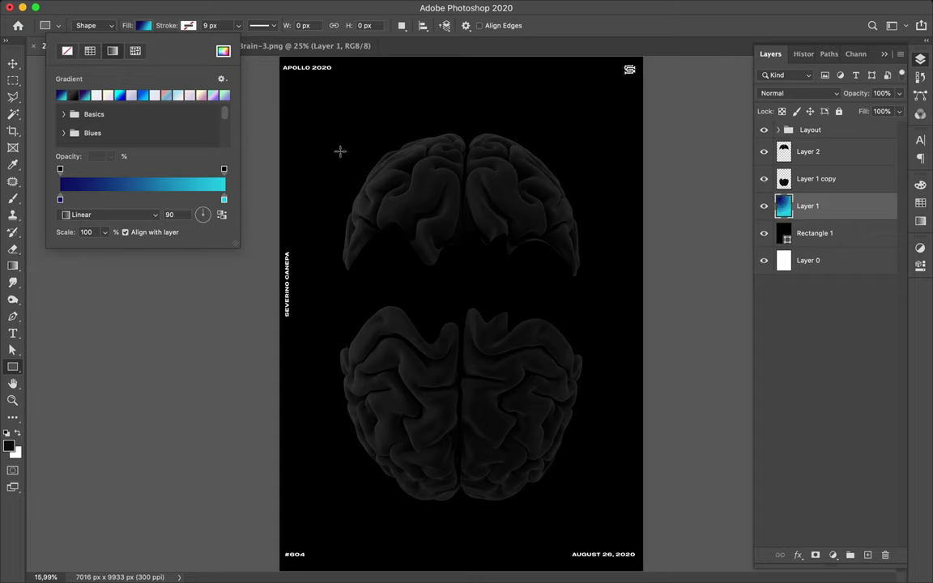
Draw a trial gradient rectangle, delete it, undo the Layer 1 gradient and add a new Layer 3
mouse_move(340, 152)
left_mouse_down()
mouse_move(568, 431)
mouse_move(580, 463)
left_mouse_up()
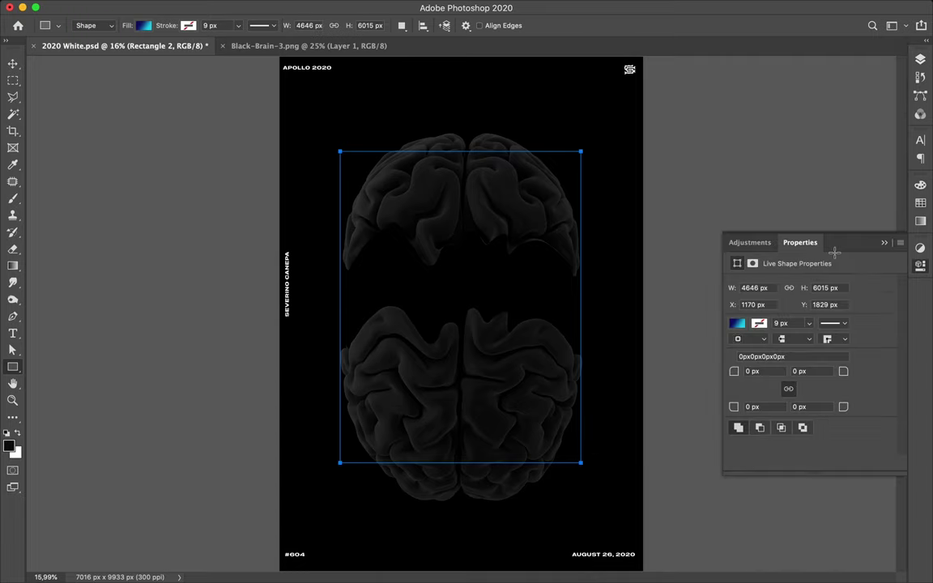
left_click(920, 60)
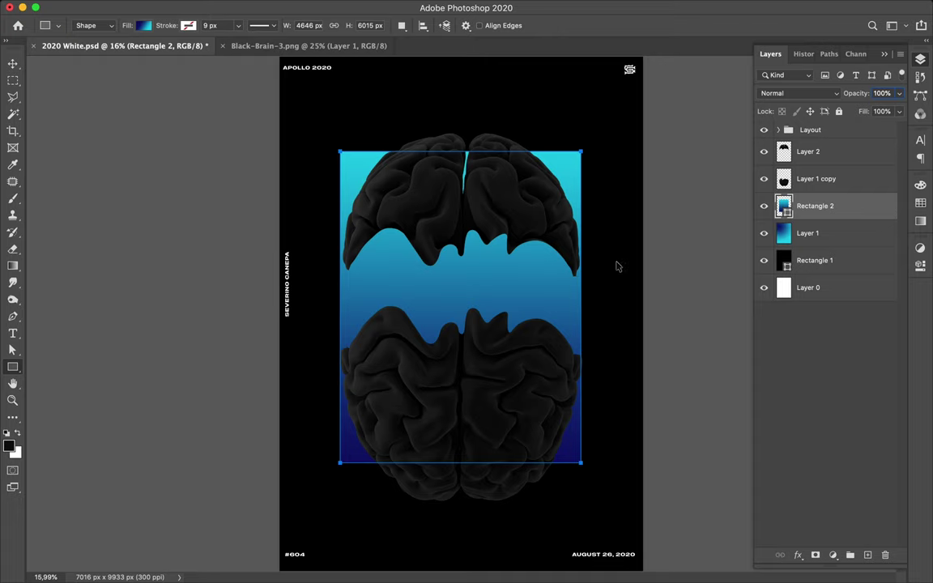
key("Delete")
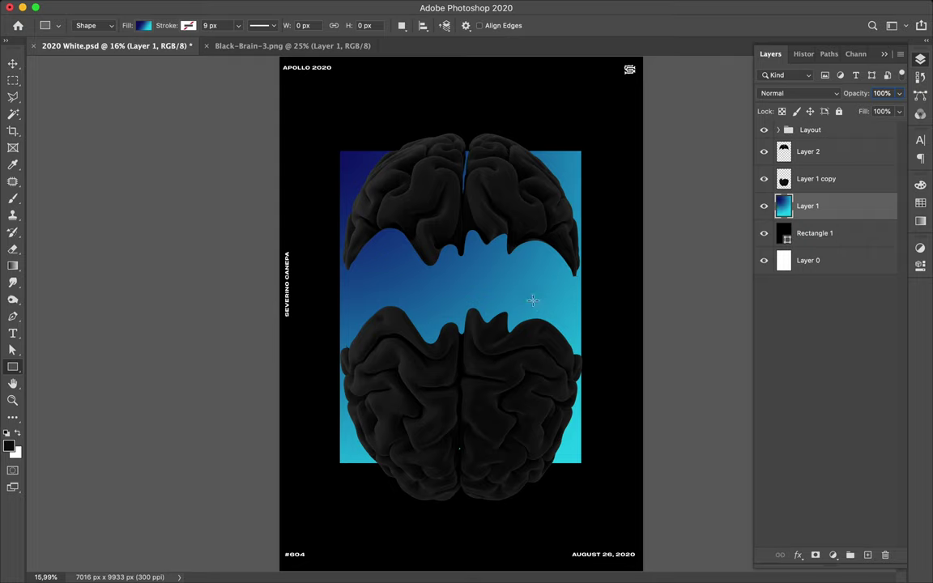
key("ctrl+z")
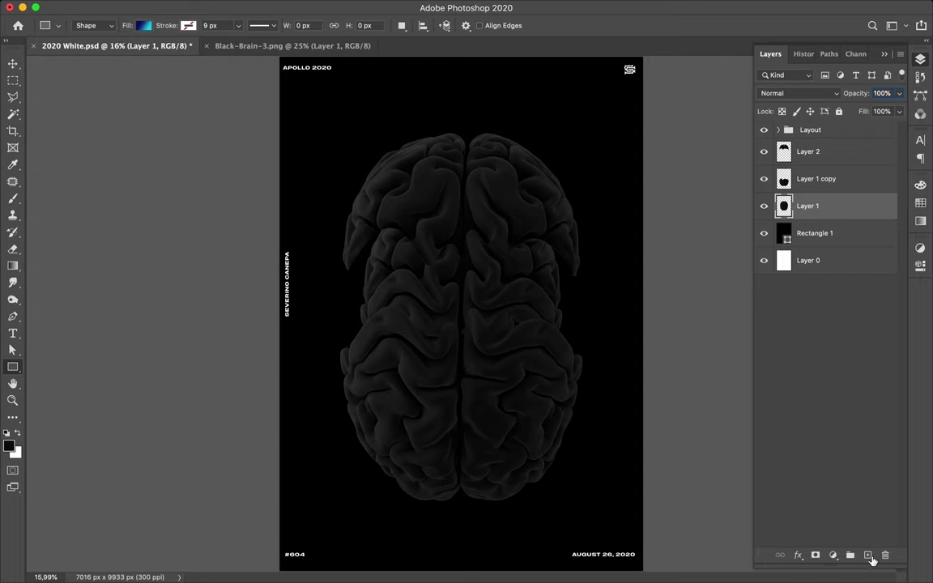
left_click(867, 556)
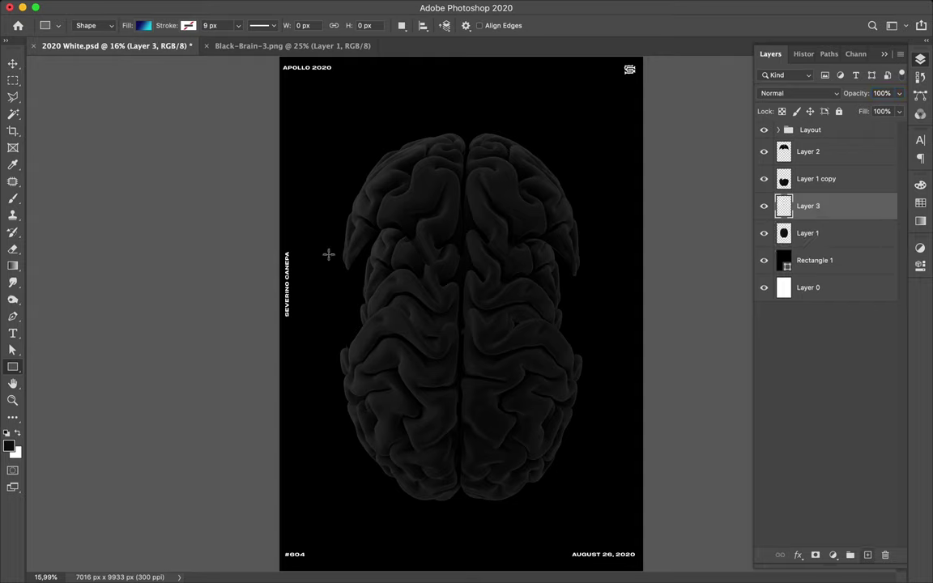
Draw the gradient rectangle over the brain, set it to Color Dodge and duplicate it
mouse_move(338, 170)
left_mouse_down()
mouse_move(587, 454)
mouse_move(585, 477)
left_mouse_up()
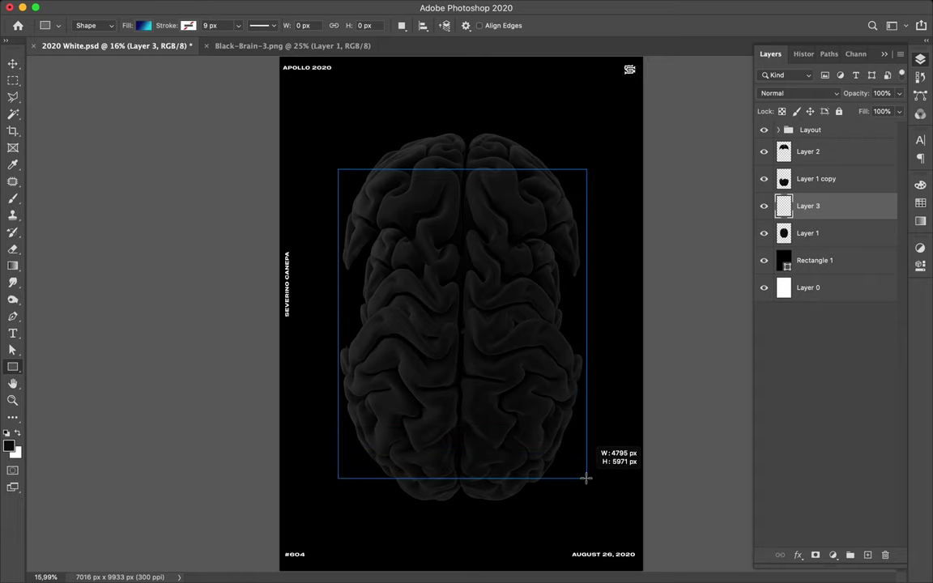
left_click_drag(585, 478, 586, 477)
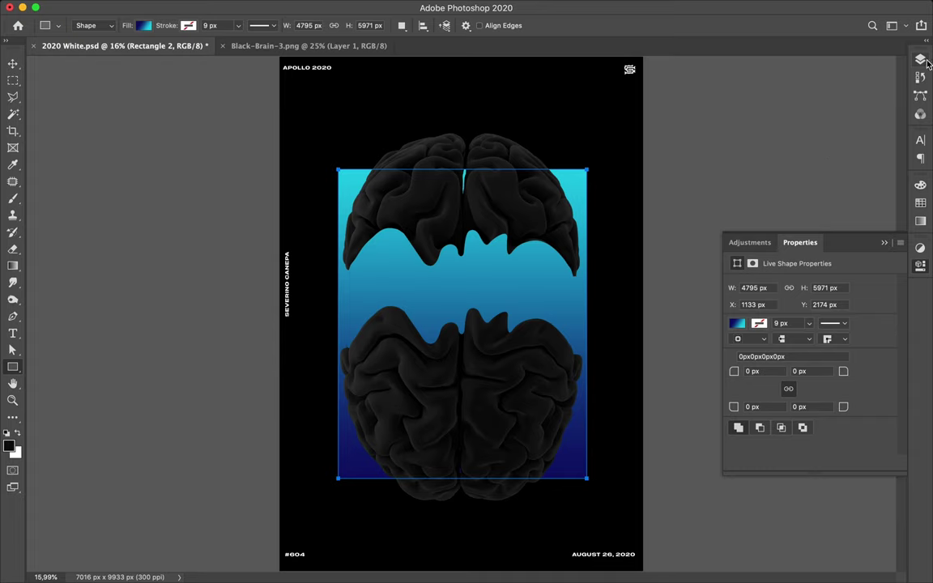
key("F7")
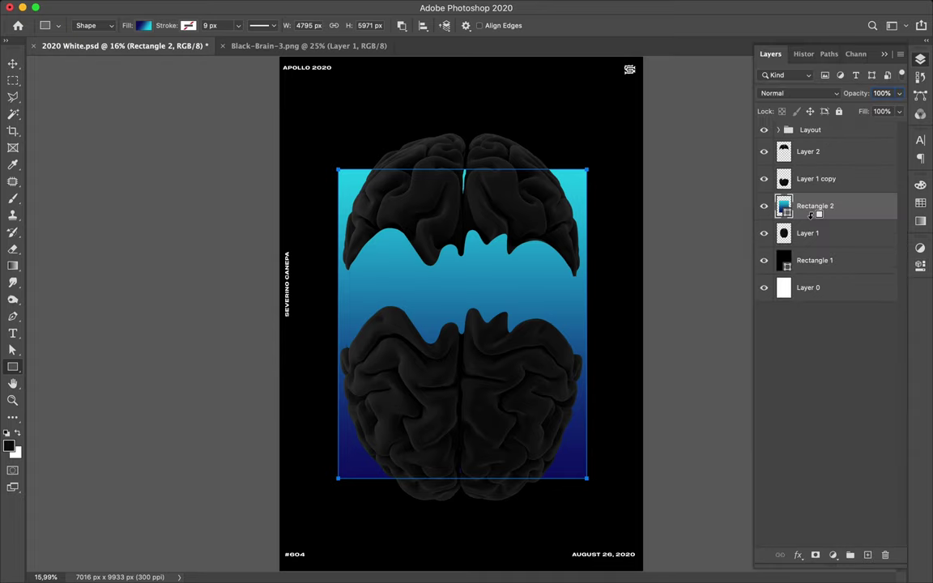
left_click(833, 95)
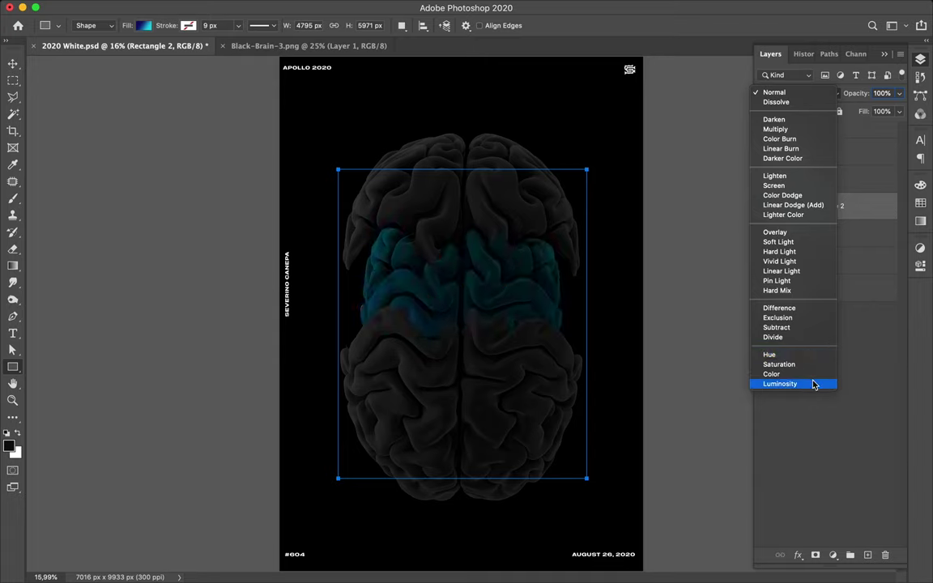
left_click(795, 197)
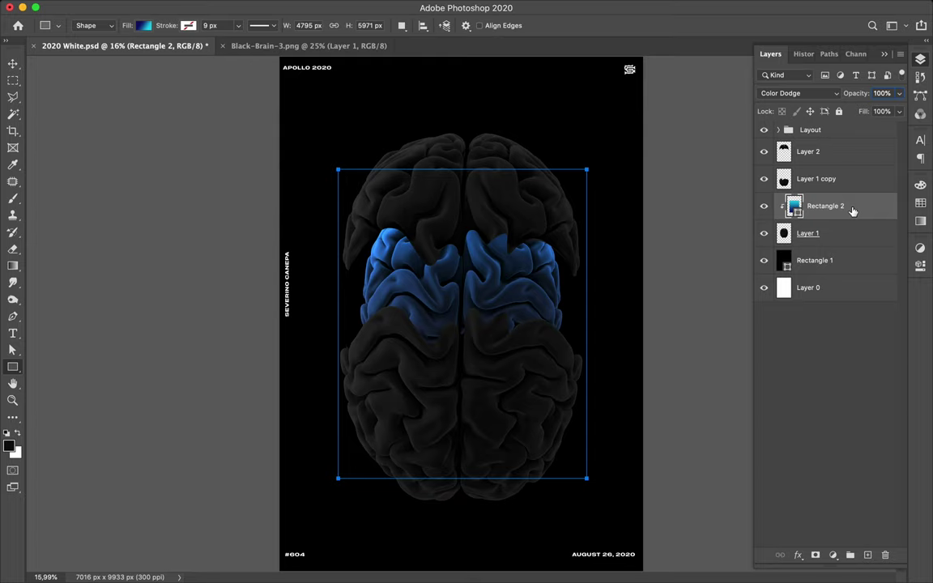
left_click_drag(851, 209, 849, 202)
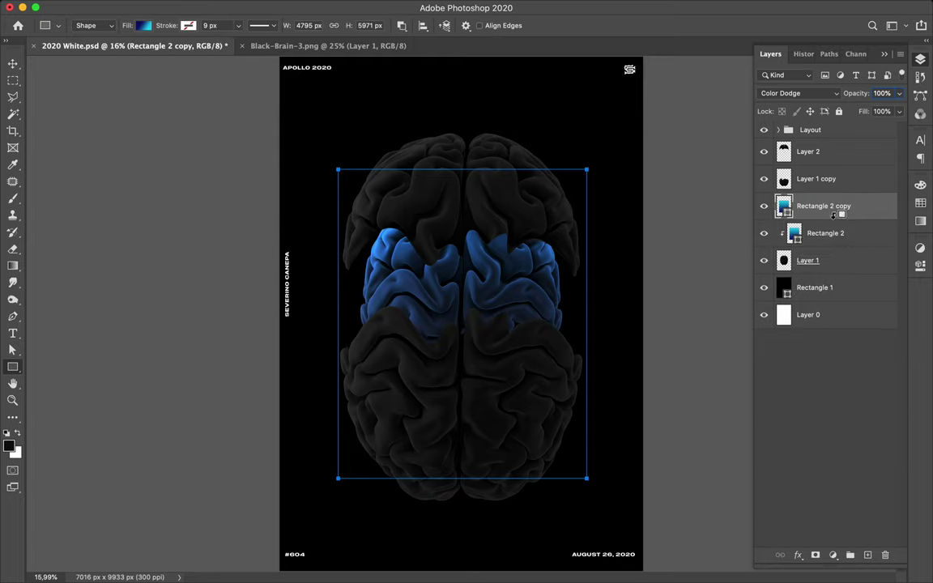
Clip Rectangle 2 copy to the brain and start a Gaussian Blur, bringing up the convert-layer prompt
left_click(832, 215, "alt")
mouse_move(303, 5)
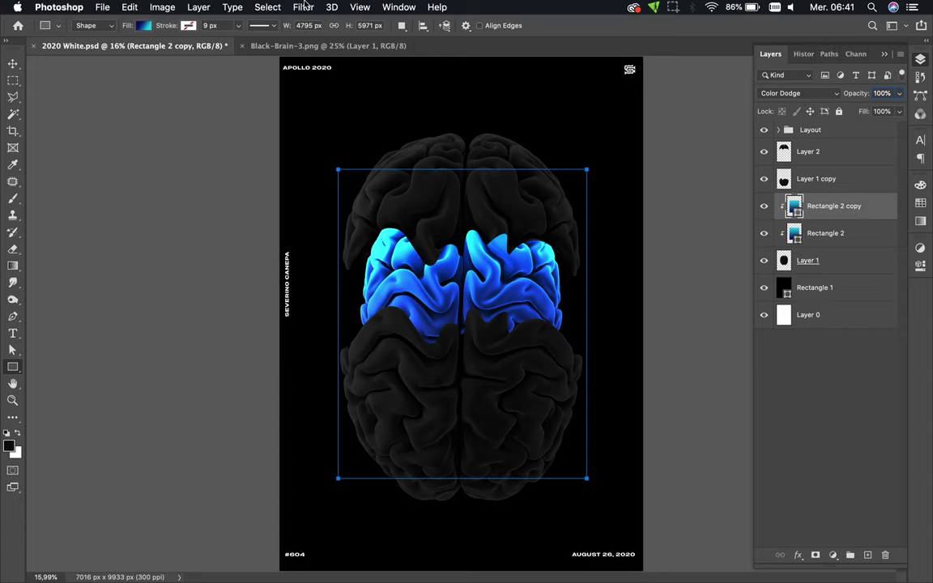
left_click(304, 8)
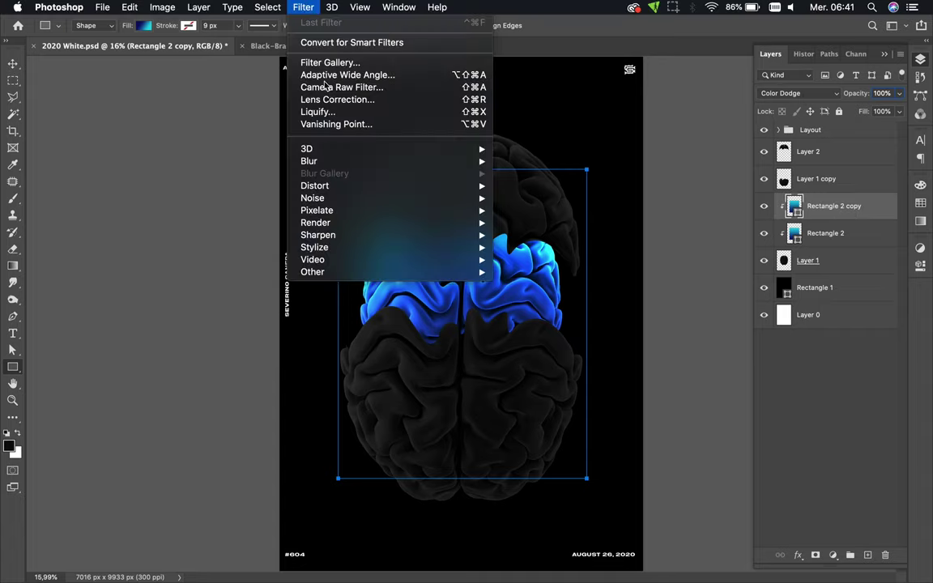
mouse_move(309, 161)
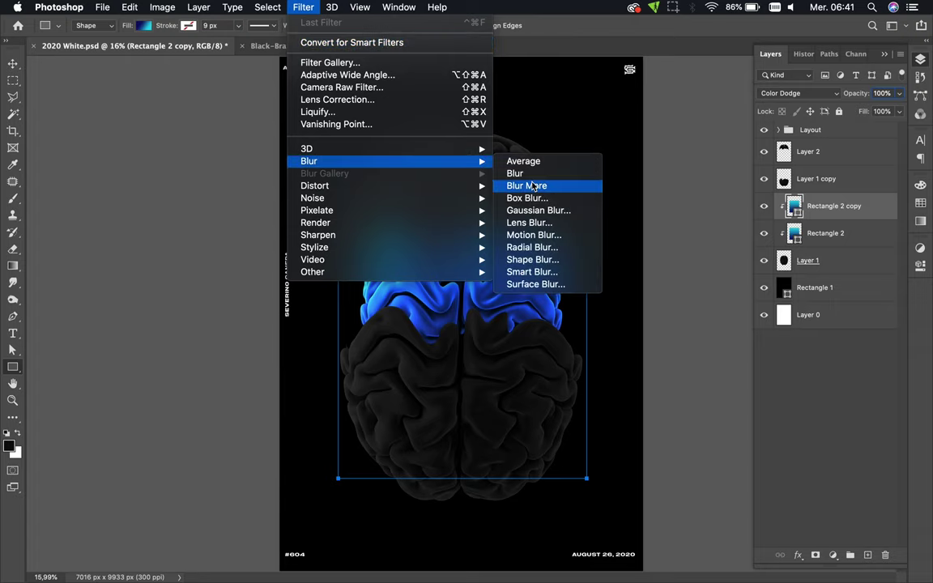
key("Escape")
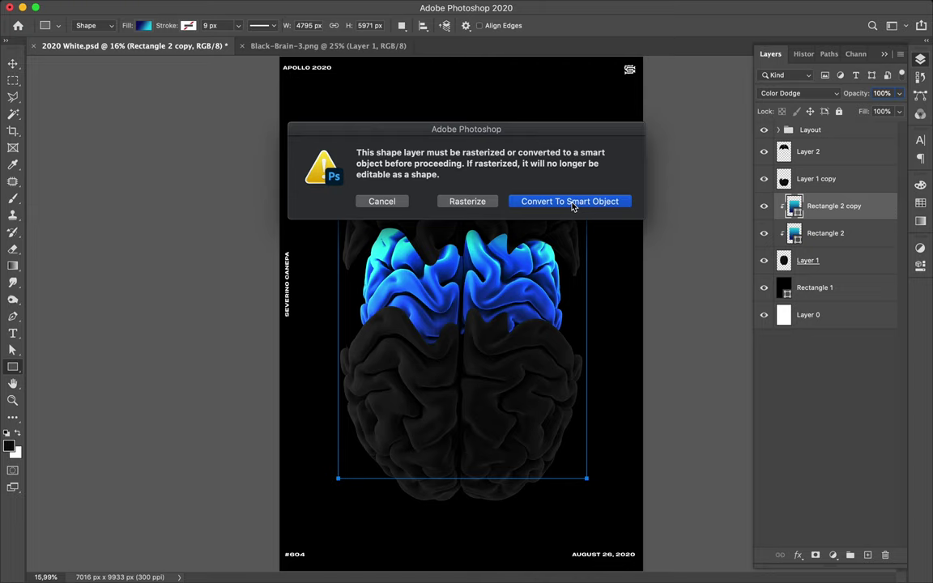
Convert Rectangle 2 copy to a smart object and give it a 97,2-pixel Gaussian Blur
left_click(572, 205)
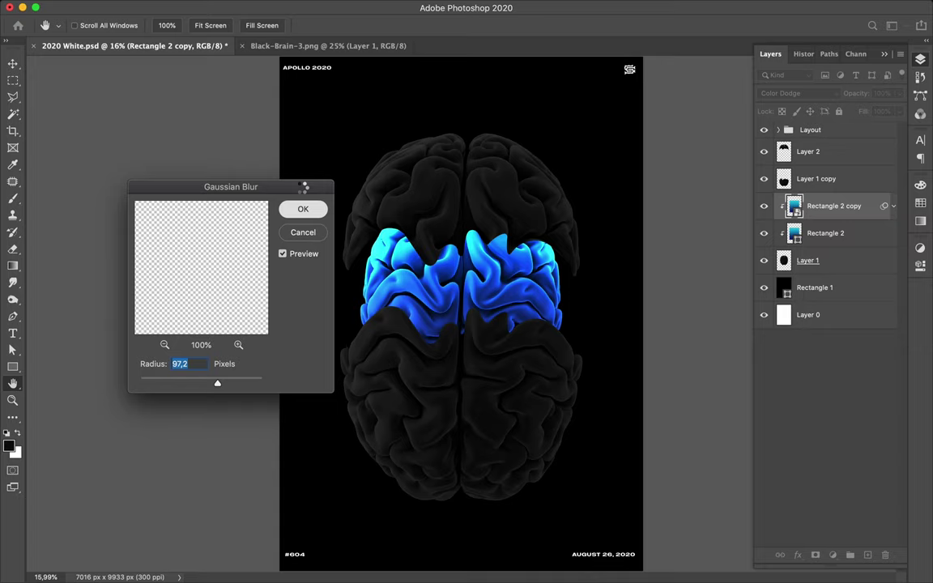
key("Return")
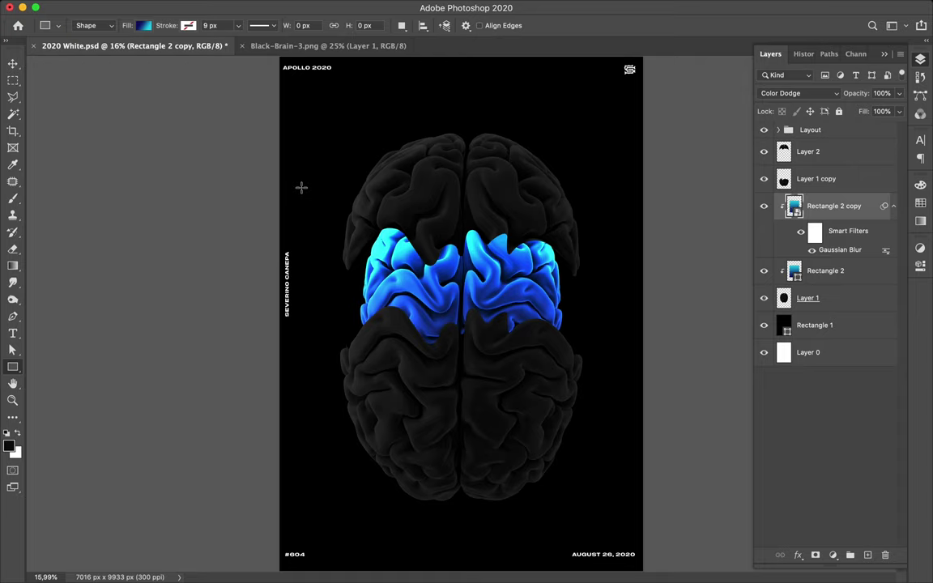
left_click(889, 206)
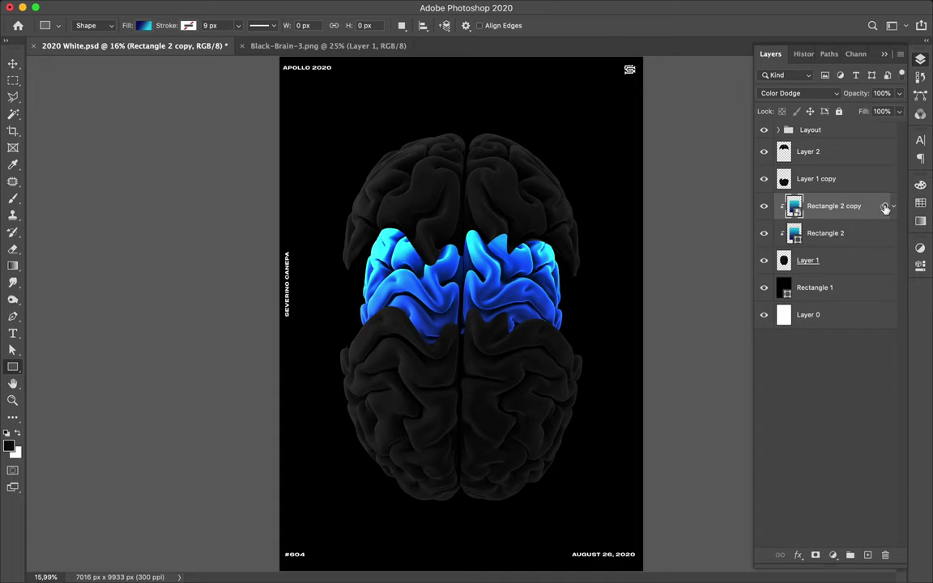
Set Rectangle 2 copy to Overlay and toggle its visibility to compare the result
left_click(807, 99)
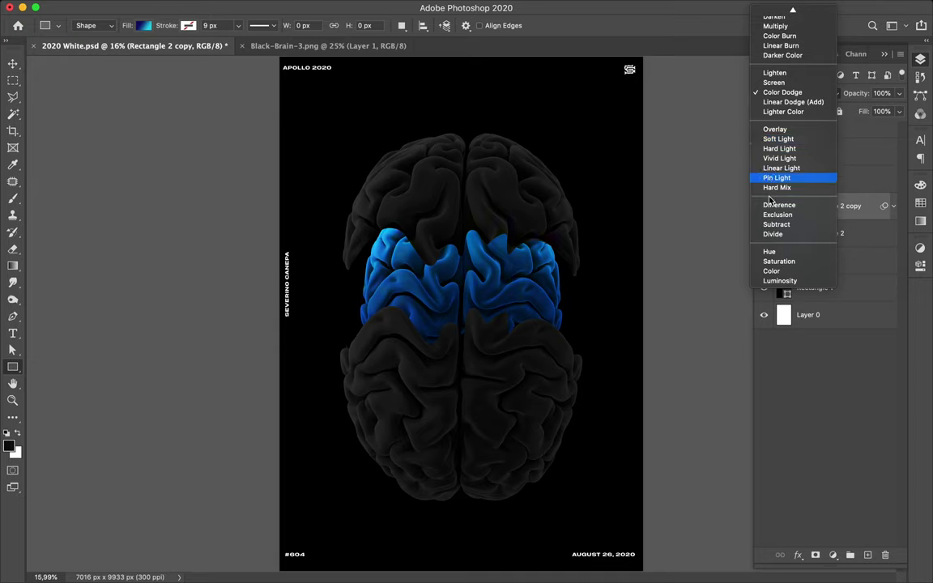
left_click(785, 133)
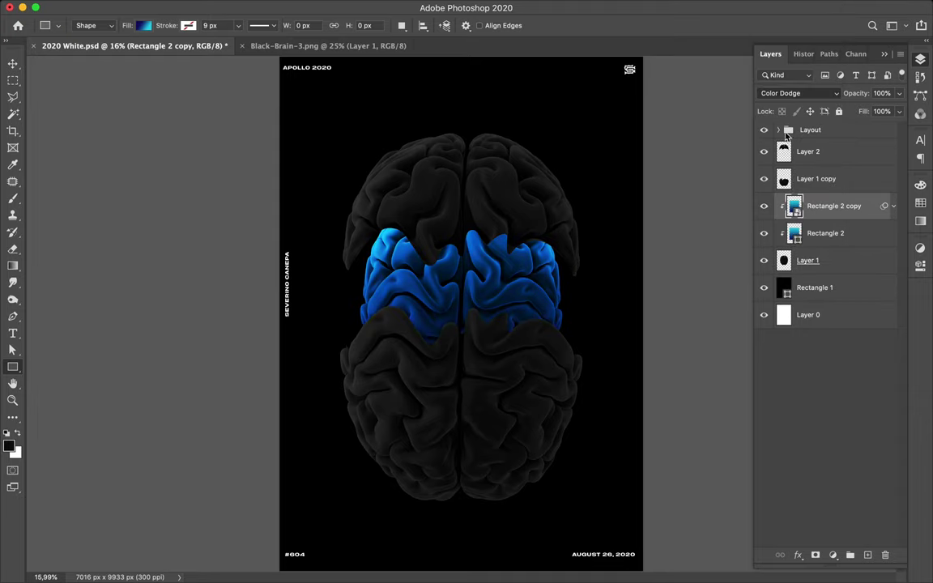
left_click(764, 207)
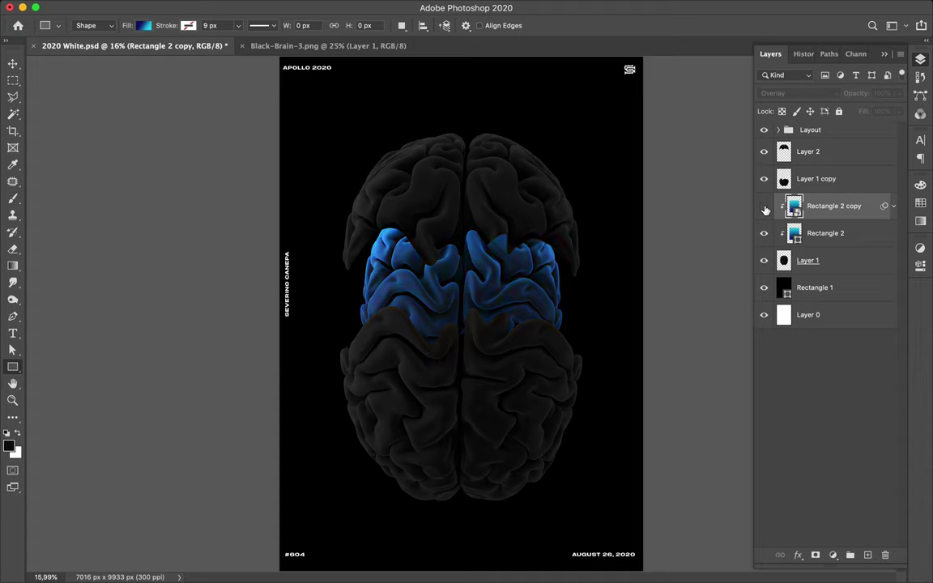
left_click(765, 209)
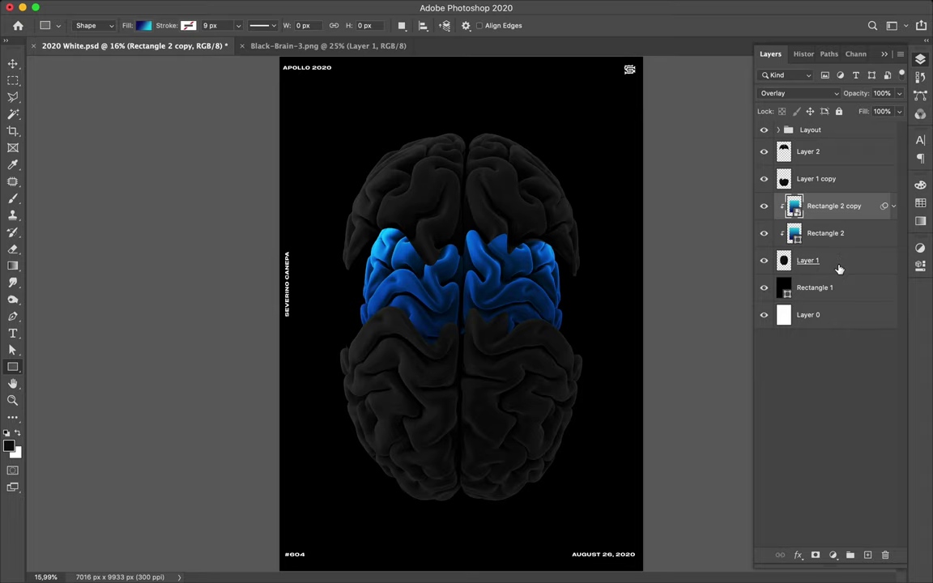
key("v")
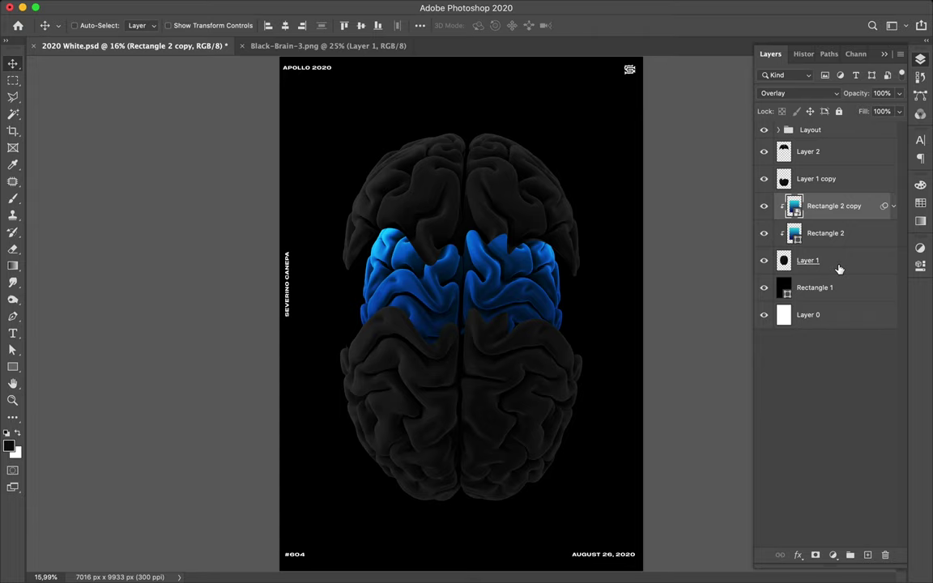
Duplicate Layer 1 and both gradient layers, then merge the copies into one layer
left_click(839, 269, "shift")
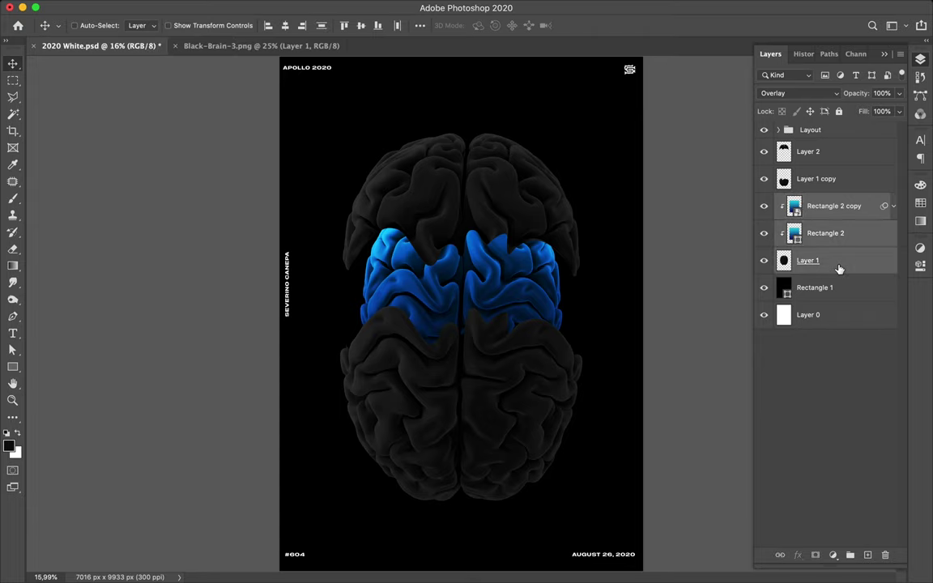
left_click_drag(839, 269, 831, 201)
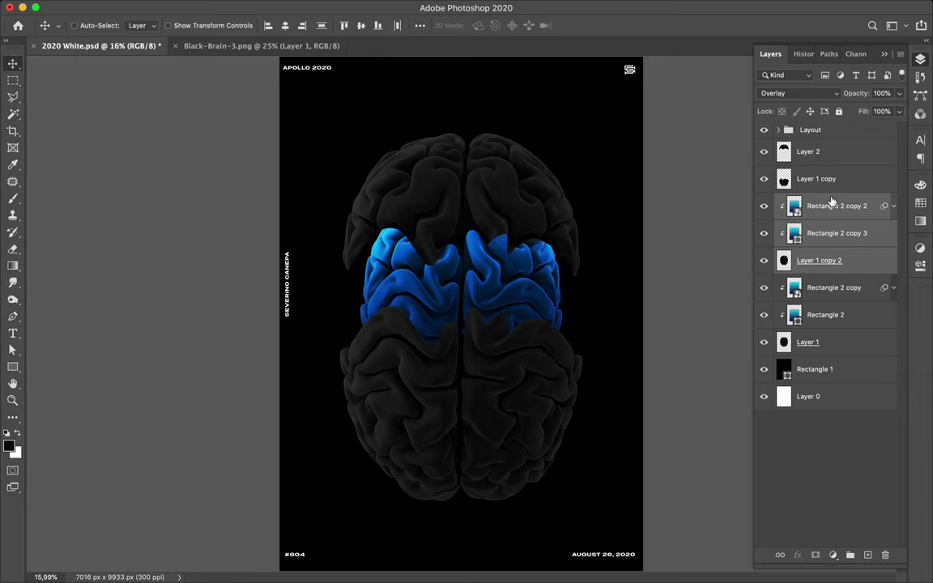
key("ctrl")
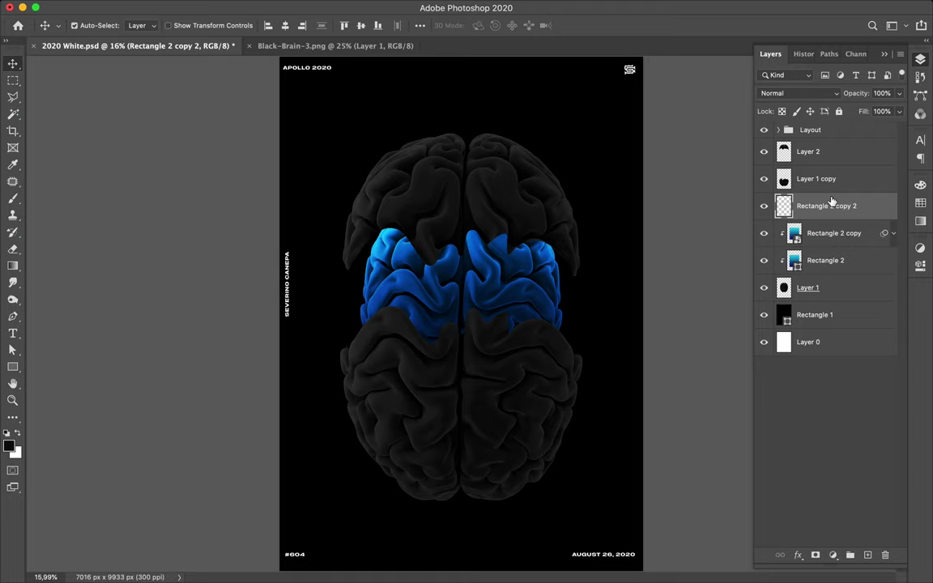
key("ctrl")
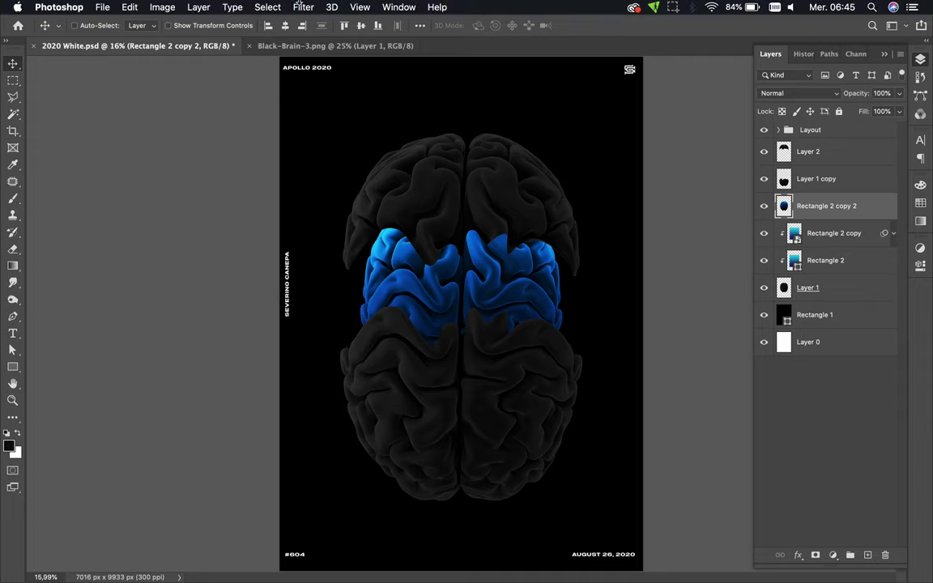
Apply a 120,7-pixel Gaussian Blur to the merged layer to make a soft glow
mouse_move(307, 6)
left_click(307, 7)
left_click(306, 8)
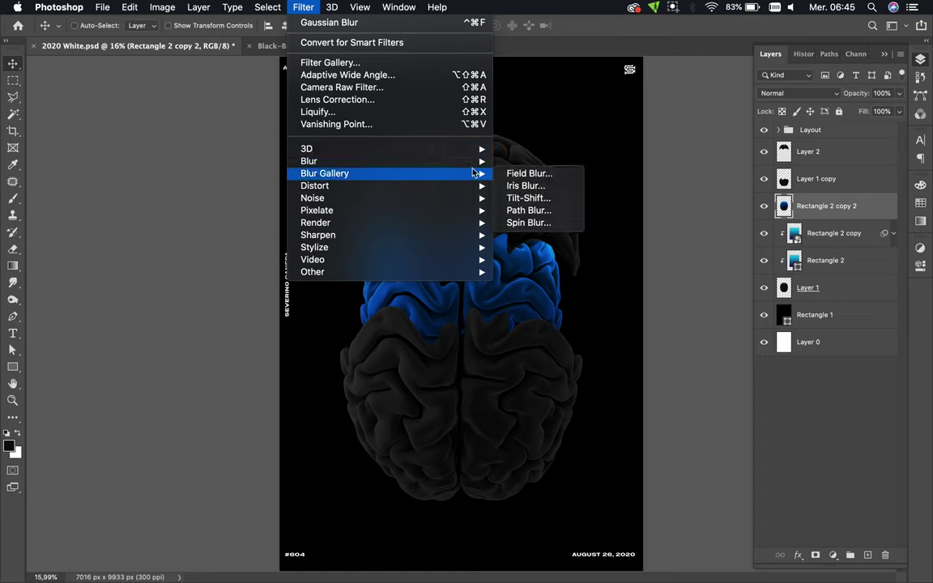
mouse_move(308, 162)
left_click(550, 210)
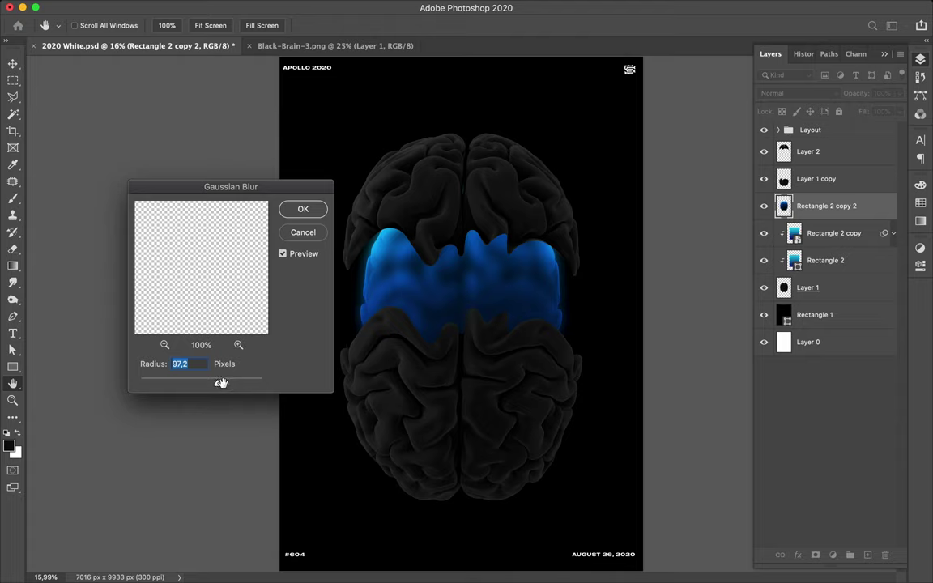
left_click(224, 384)
left_click(309, 210)
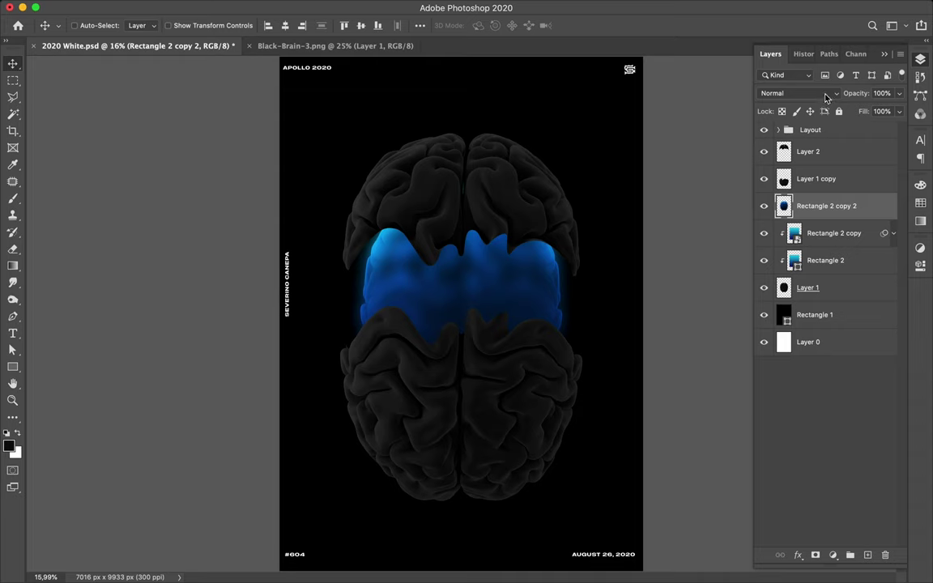
Set Rectangle 2 copy 2's blend mode to Linear Dodge (Add)
left_click(824, 94)
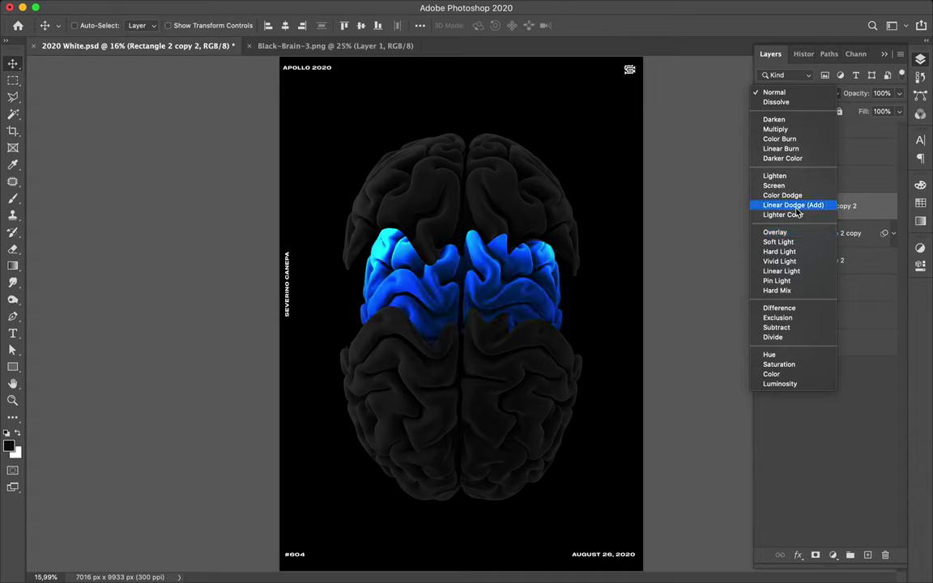
left_click(798, 205)
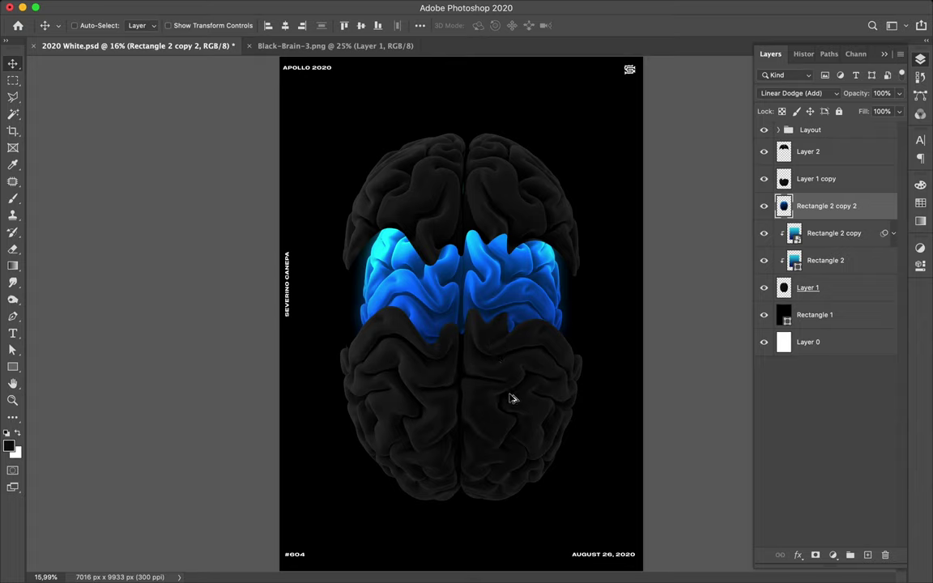
Move the Layer 1 copy brain piece slightly further down
key("alt+bracketright")
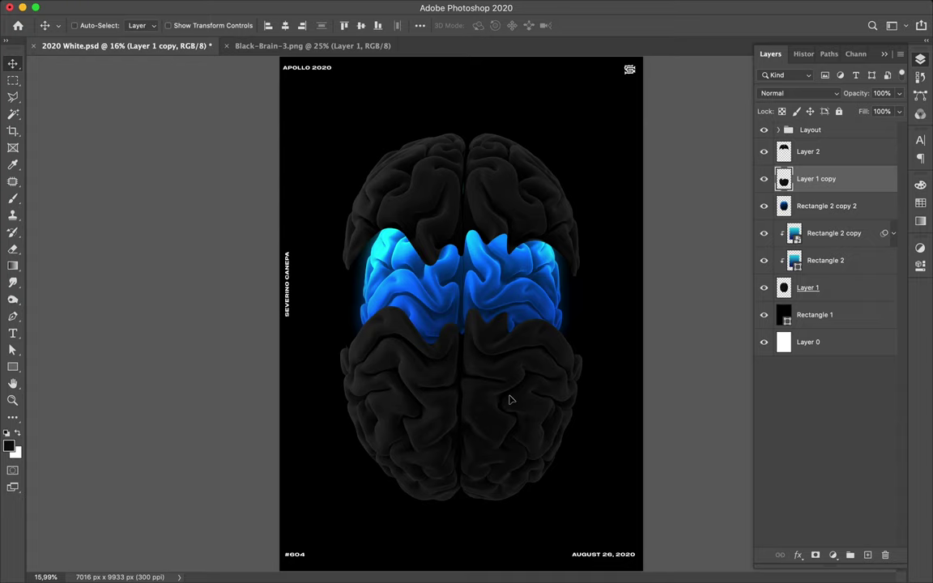
left_click_drag(510, 399, 510, 399)
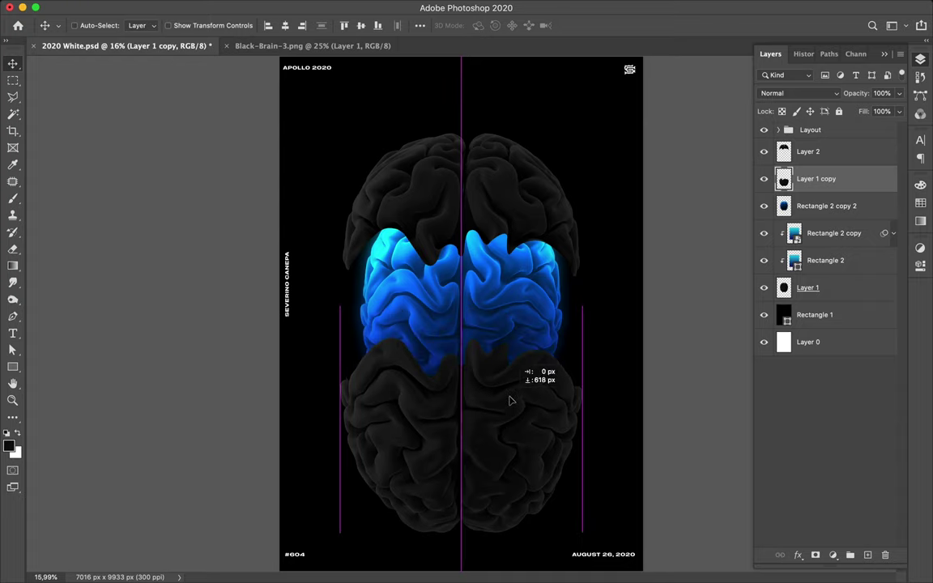
left_click_drag(510, 399, 512, 401)
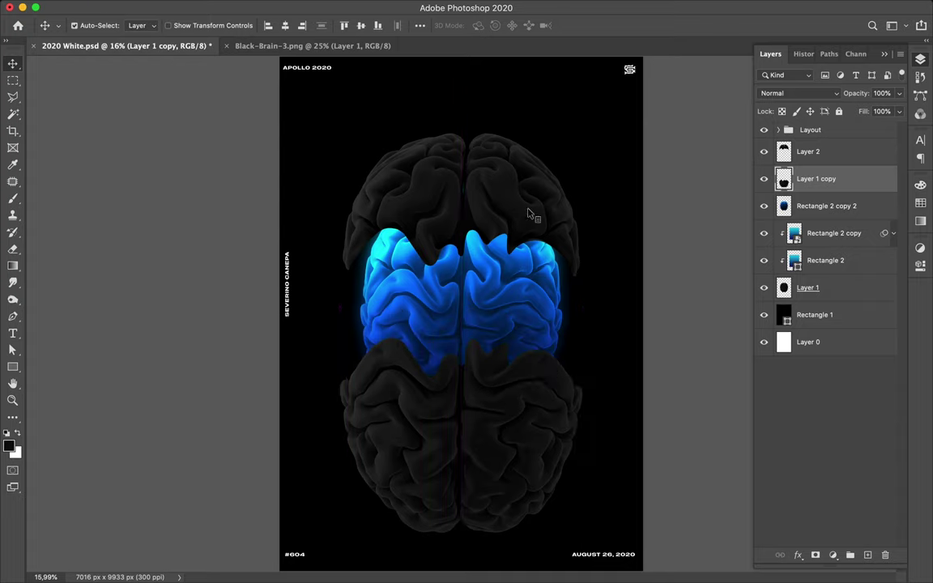
Nudge the Layer 2 brain piece upward and add a new empty Layer 3
key("alt+bracketright")
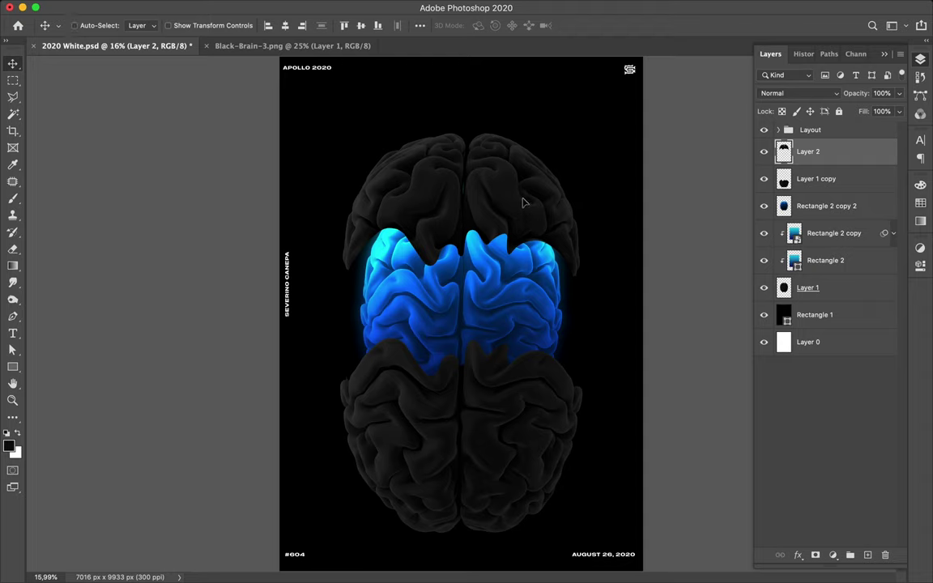
key("shift+Up")
key("shift+Up")
key("shift+Up")
key("shift+Up")
key("shift+Up")
key("shift+Up")
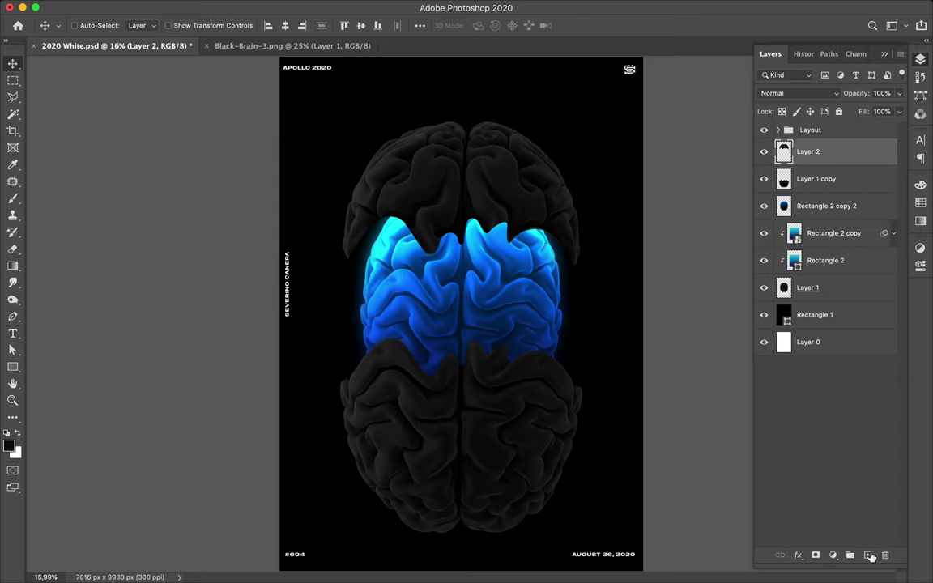
key("ctrl+shift+alt+n")
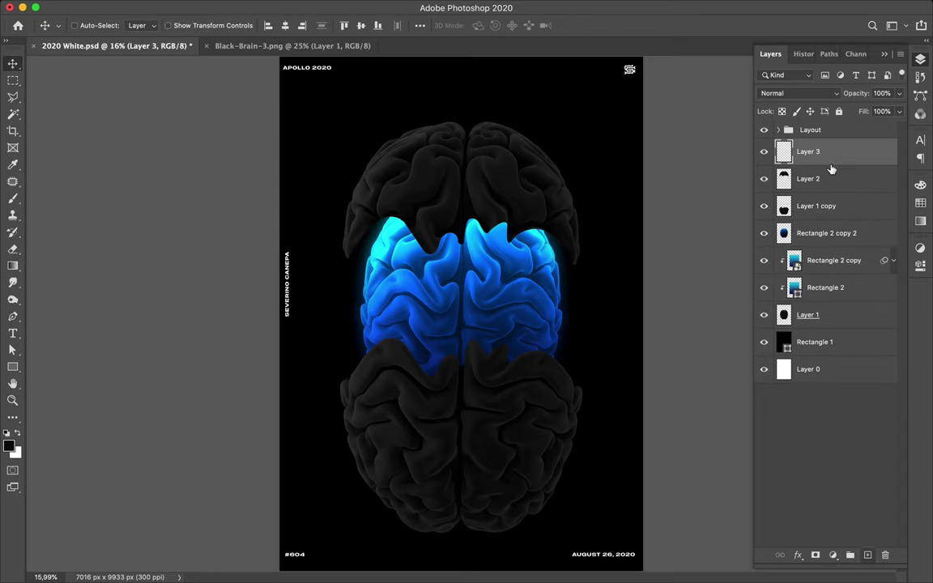
Move Layer 3 beneath Layer 2 and load Layer 2's top brain outline as a selection
left_click_drag(809, 152, 823, 194)
left_click(785, 155, "ctrl")
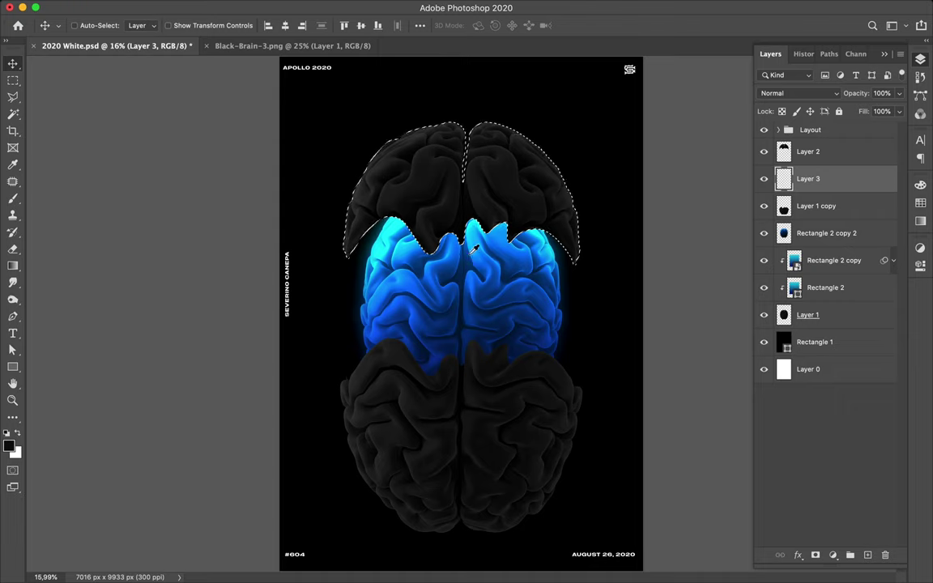
Sample the brain's blue, reset colours to black and white, and pick the Brush tool
key("i")
left_click(427, 226)
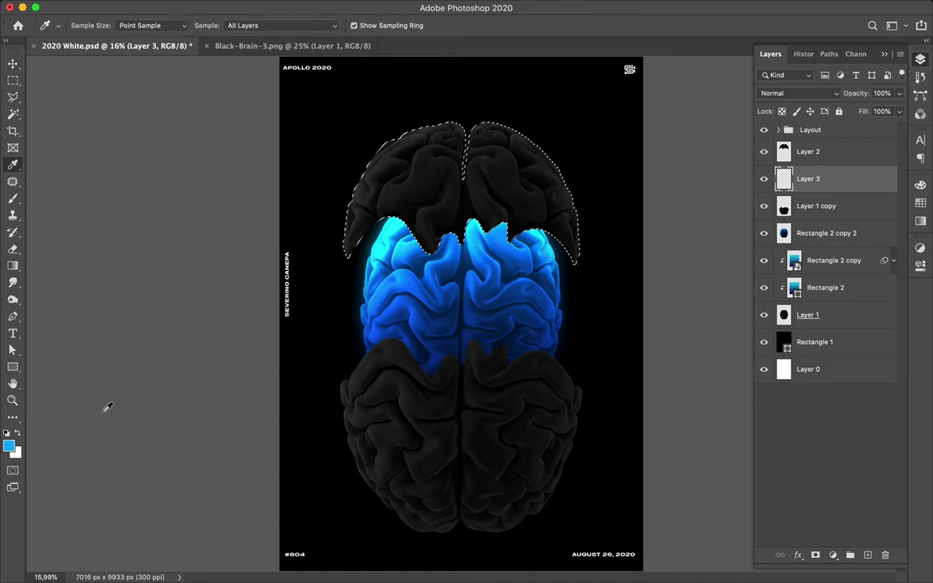
key("d")
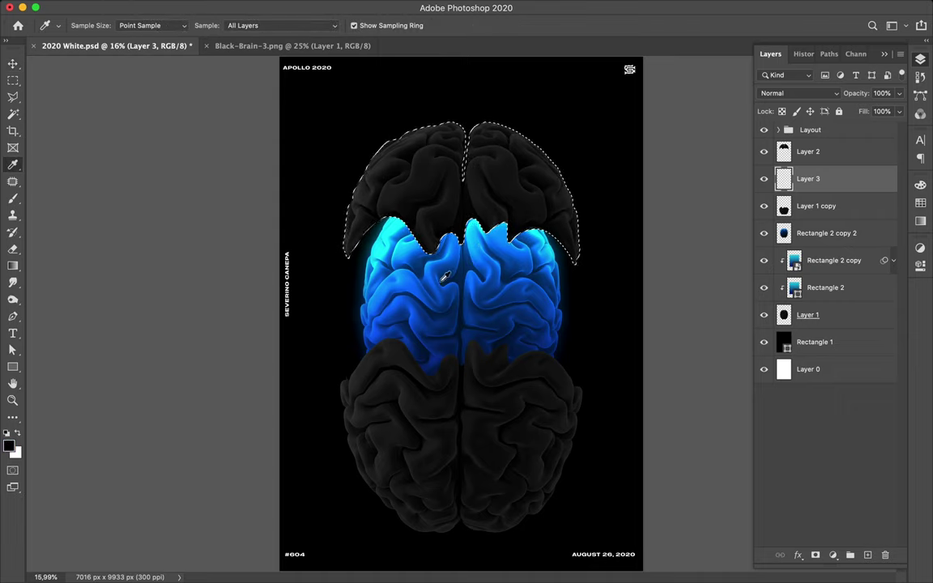
key("b")
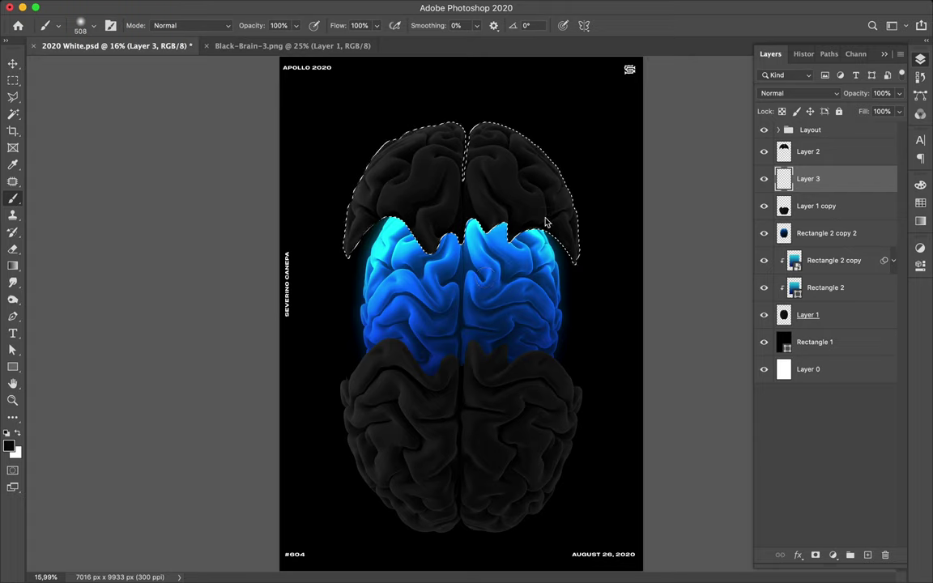
Switch to a Hard Round brush enlarged to 2480 px
right_click(545, 223)
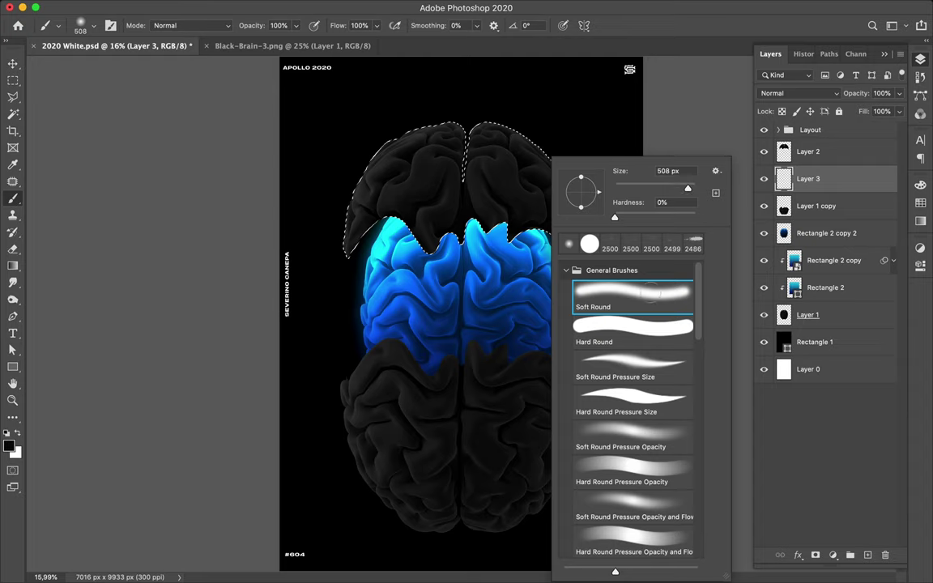
left_click(641, 325)
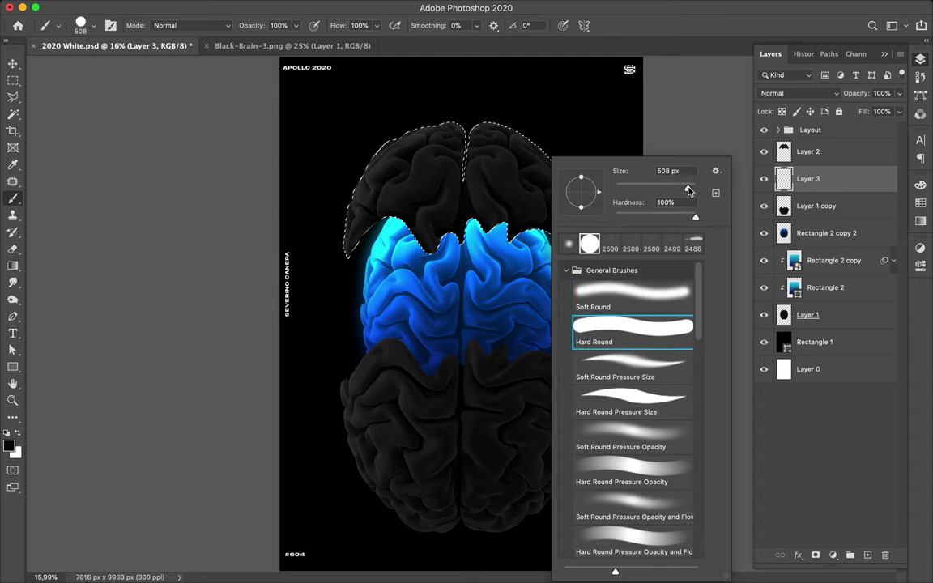
left_click_drag(687, 189, 692, 190)
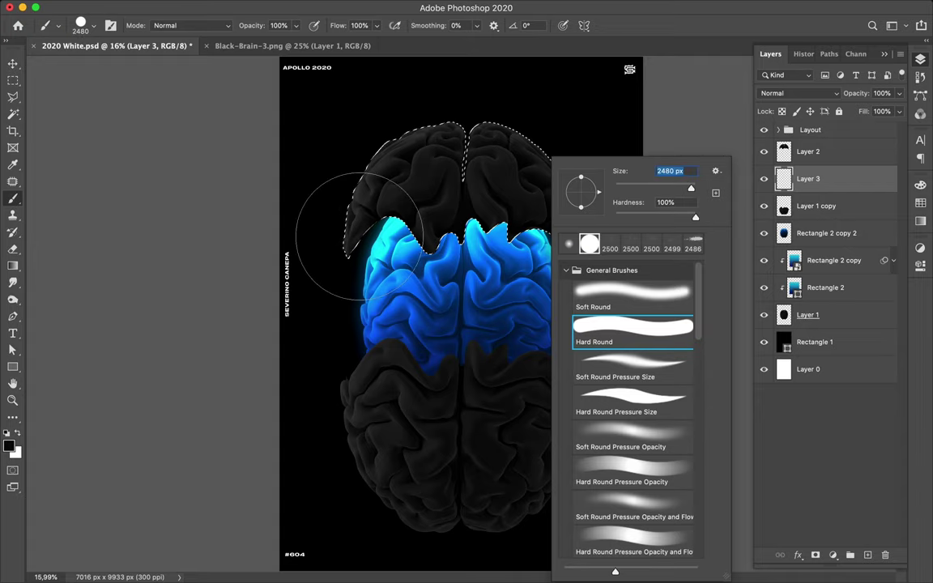
key("Return")
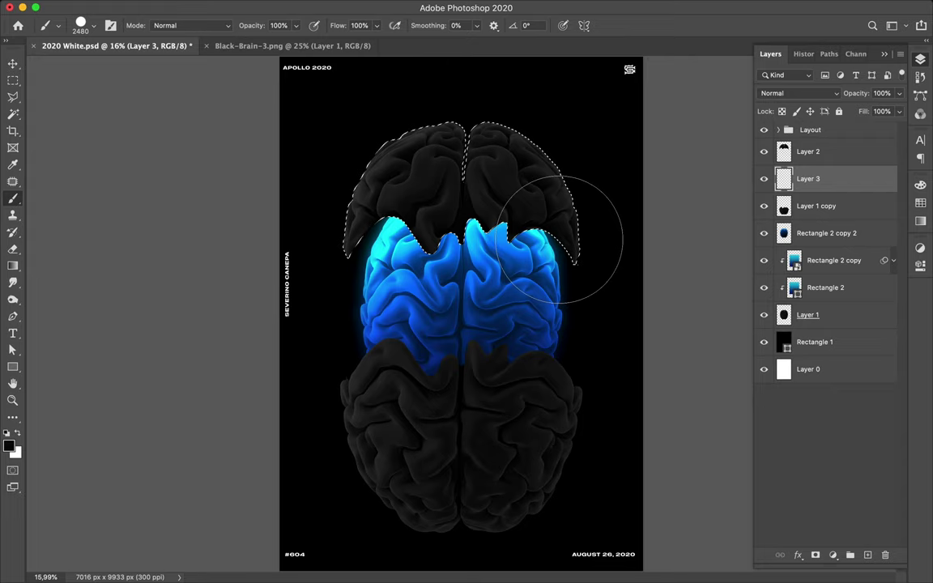
Fill the top brain selection with black on Layer 3, then deselect
key("alt+BackSpace")
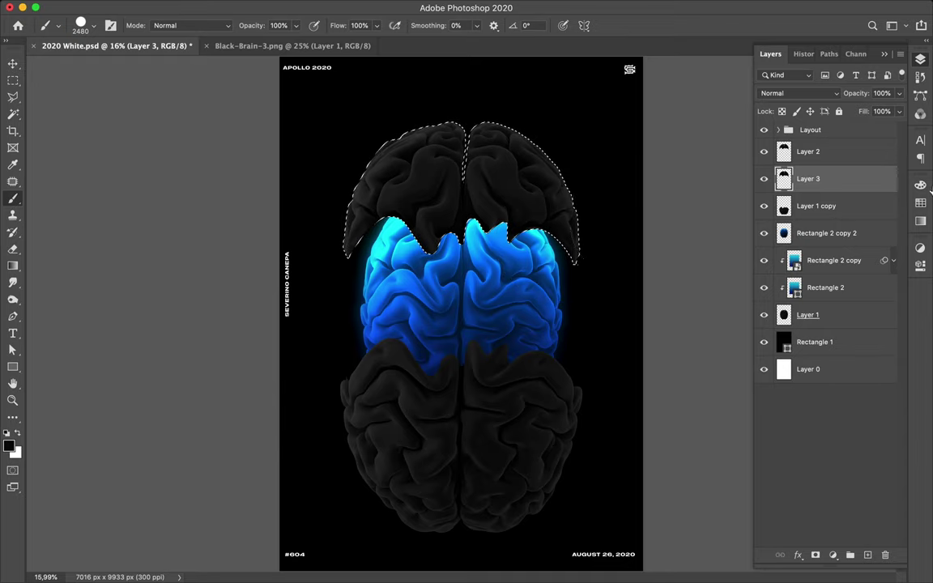
key("m")
key("ctrl+d")
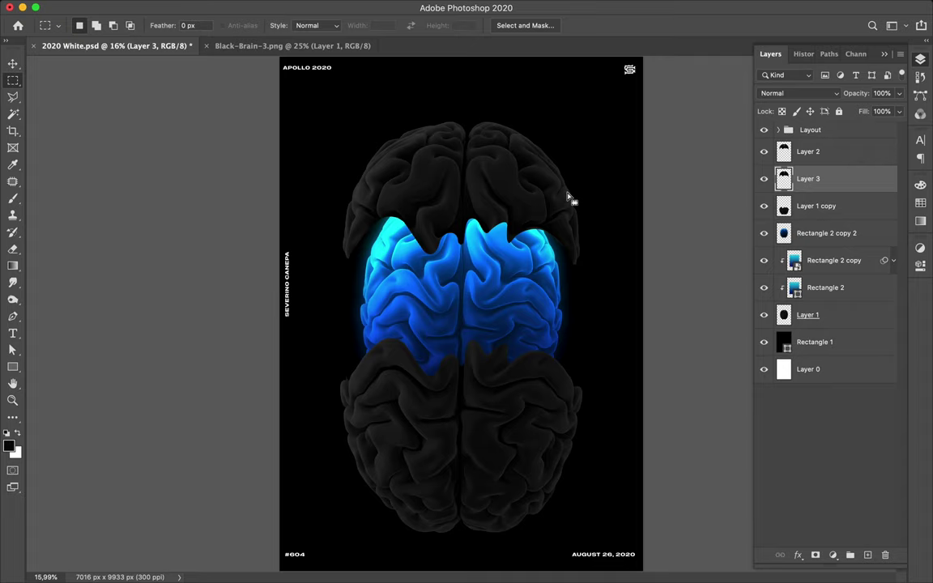
Apply a Gaussian Blur to Layer 3's black fill to soften it into a shadow
left_click(303, 7)
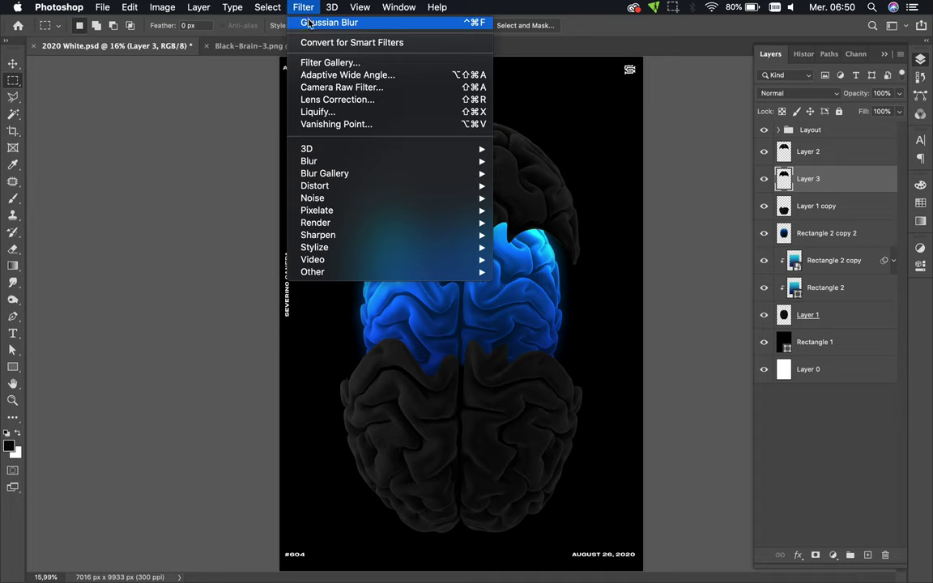
left_click(306, 19)
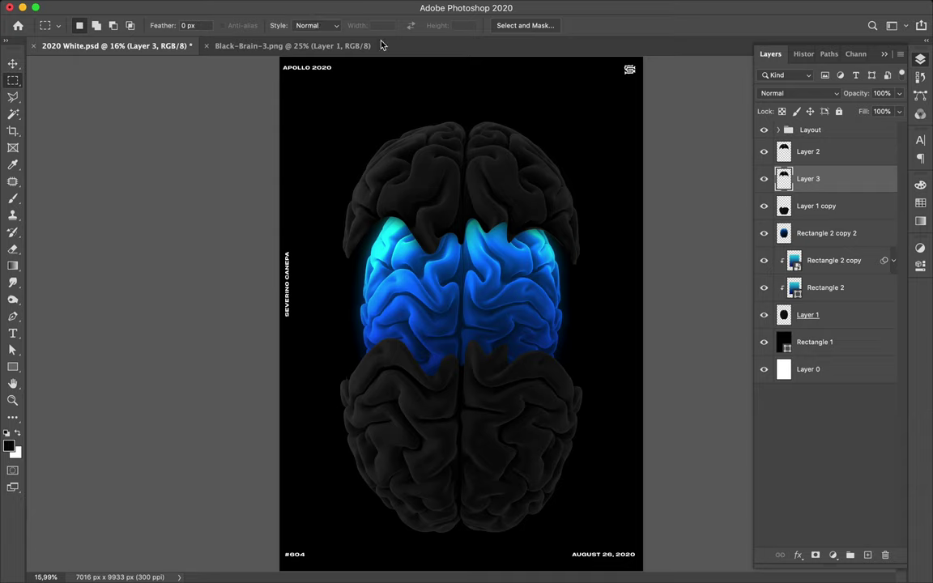
key("v")
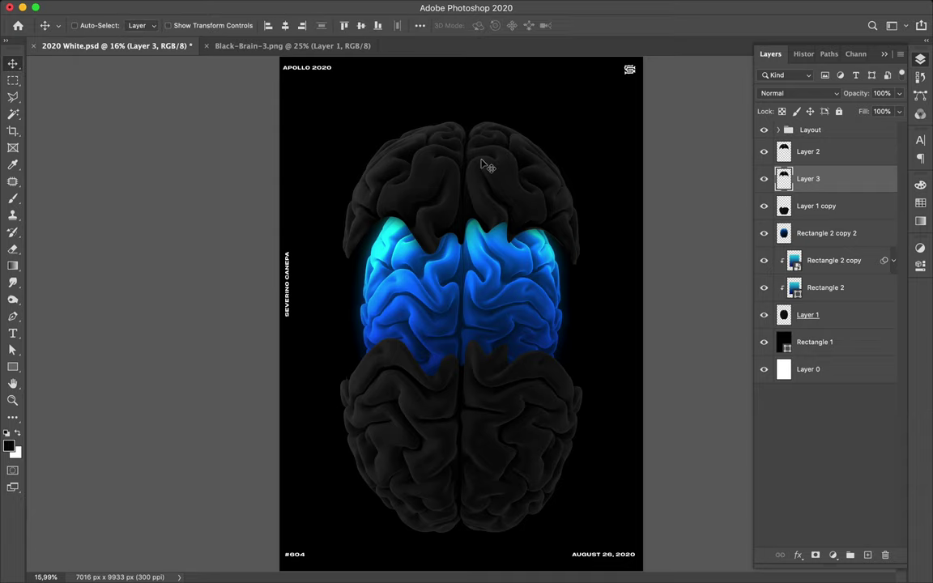
Nudge Layer 3's blurred shadow and set its blend mode to Multiply
key("ctrl")
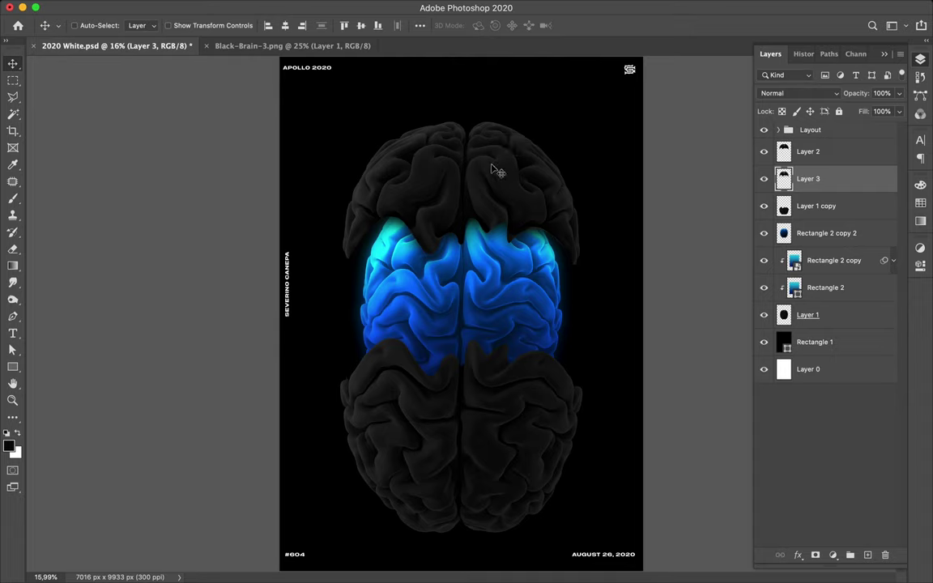
left_click(837, 95)
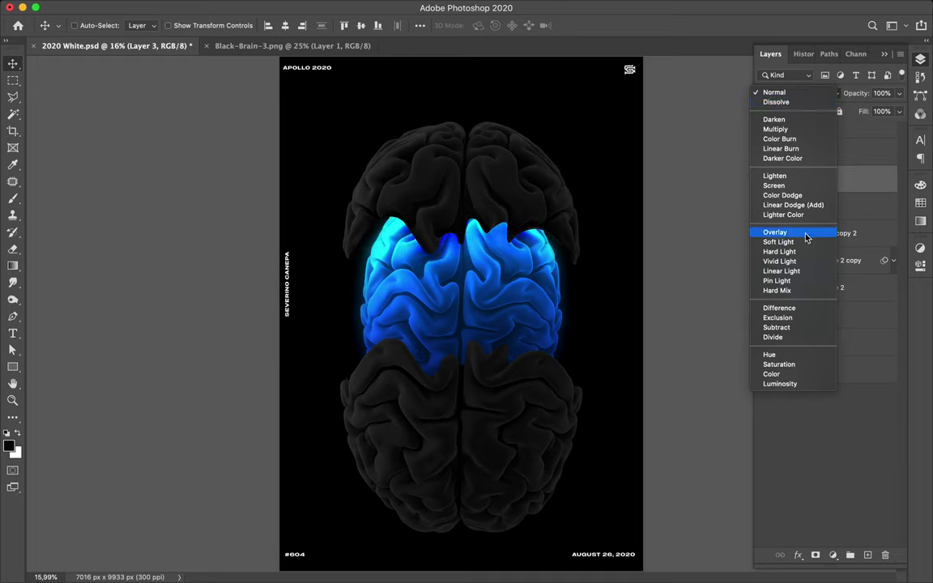
left_click(787, 130)
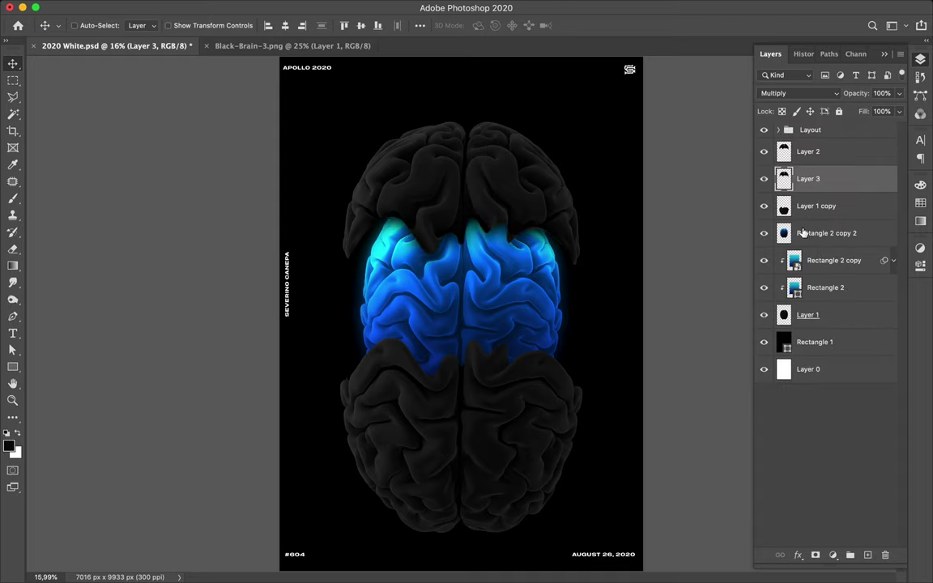
left_click(804, 212)
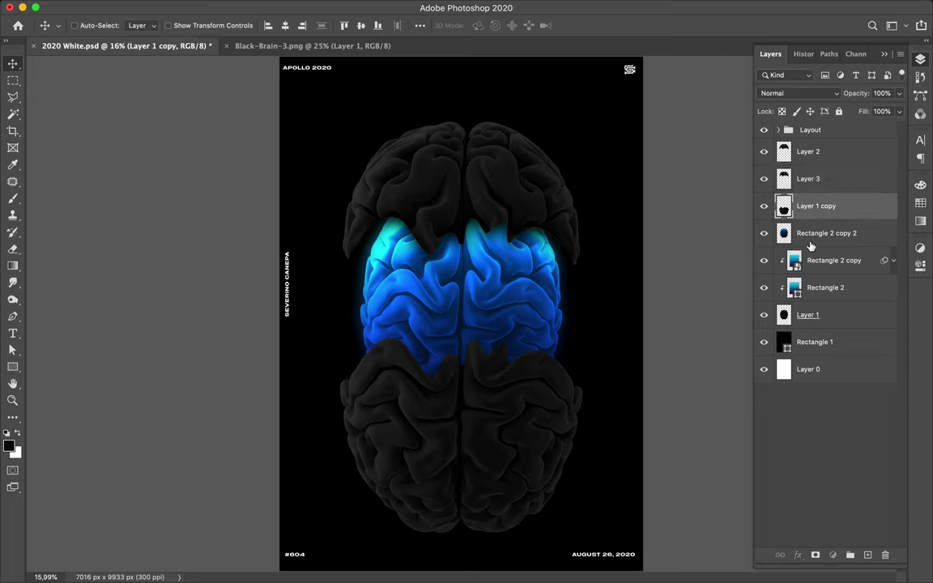
Add Layer 4 above Rectangle 2 copy 2 and load Layer 1 copy's lower brain outline as a selection
key("alt+bracketleft")
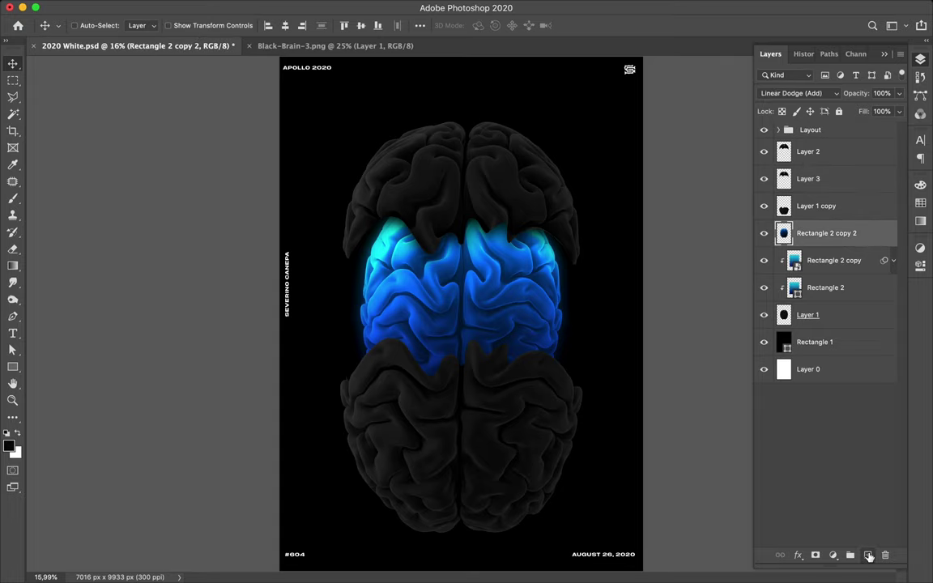
left_click(868, 556)
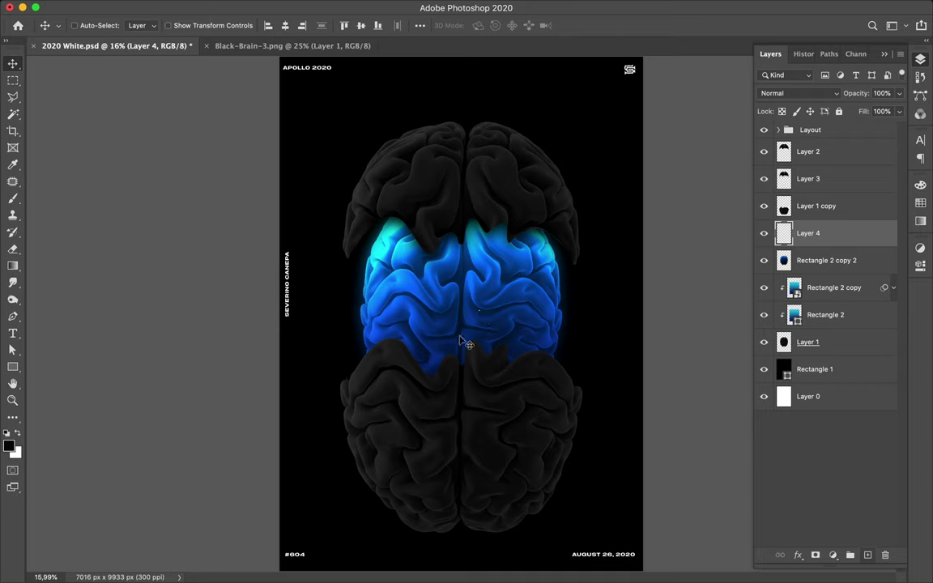
left_click(784, 205, "ctrl")
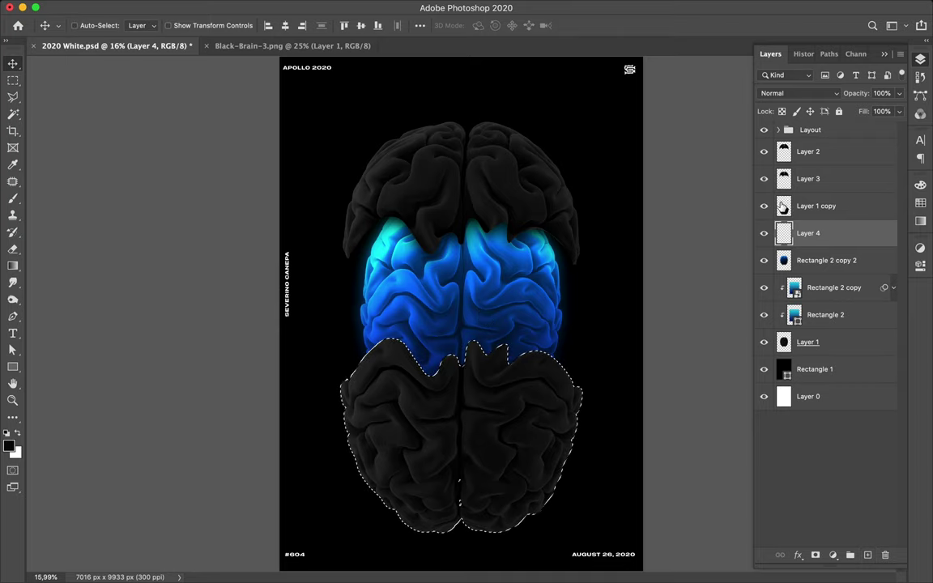
key("b")
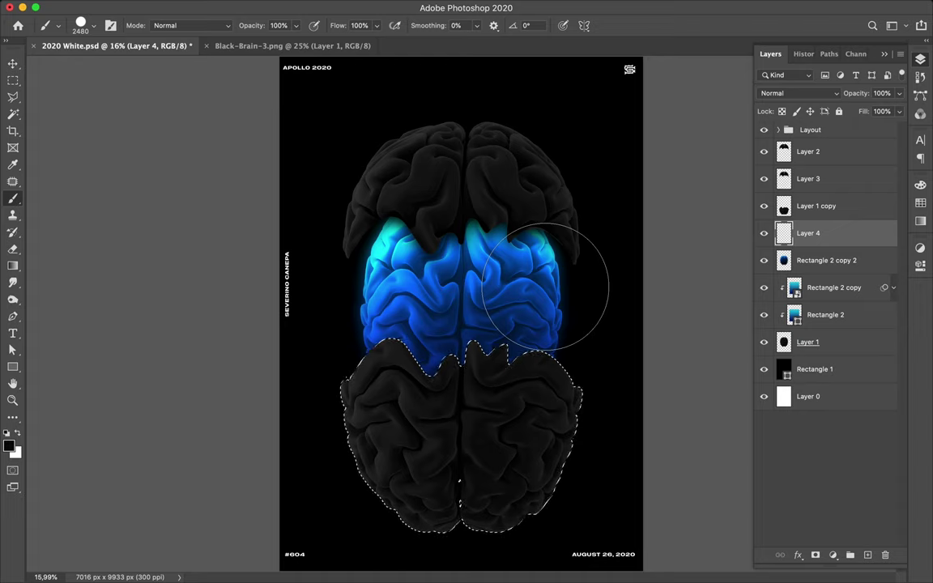
Fill the lower brain selection with black on Layer 4, then deselect
key("alt+BackSpace")
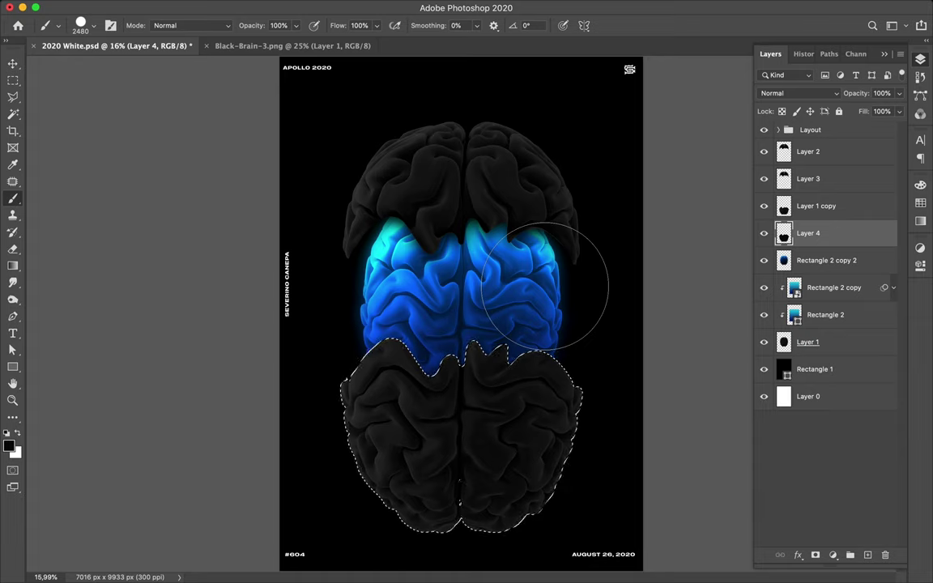
key("m")
left_click(546, 286)
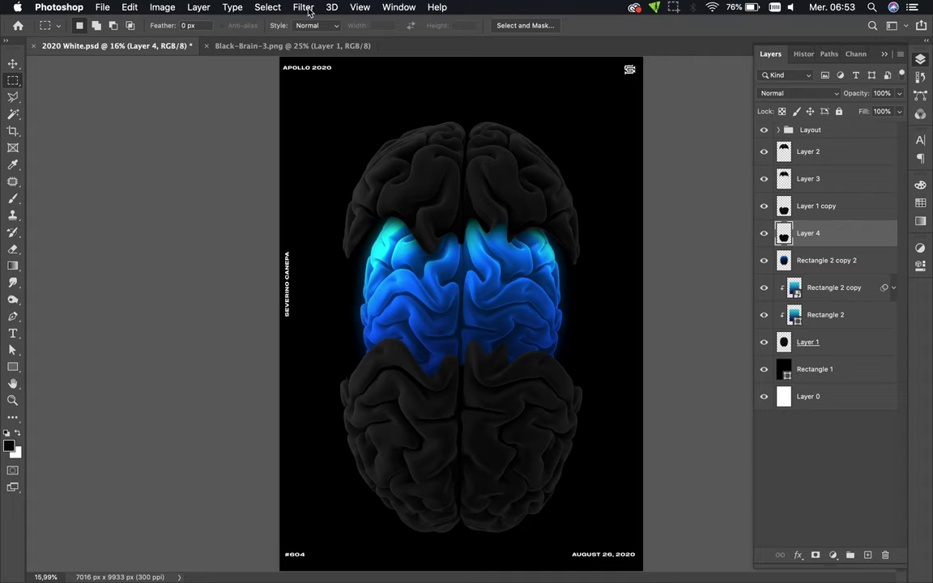
Soften Layer 4's black lower-brain fill with a Gaussian Blur
left_click(304, 7)
left_click(309, 23)
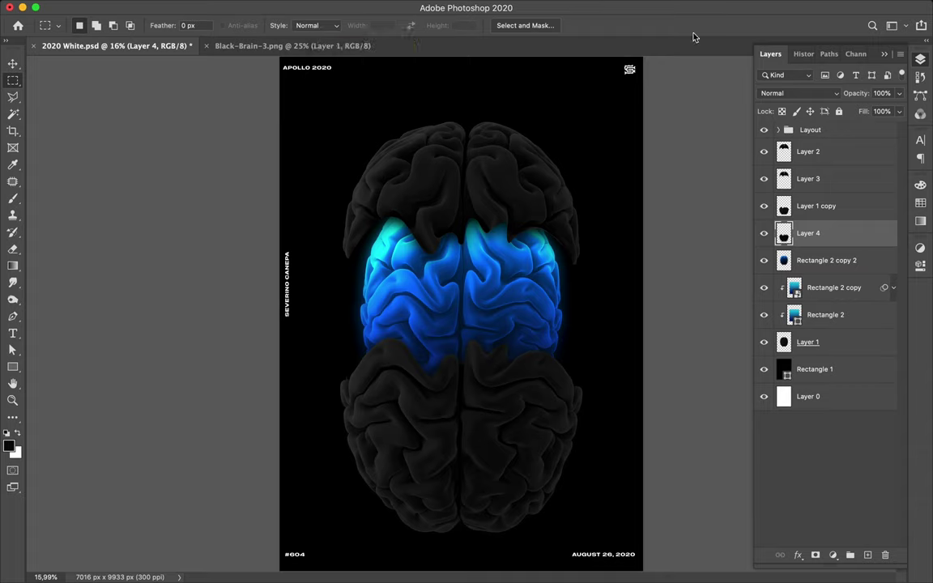
left_click(789, 93)
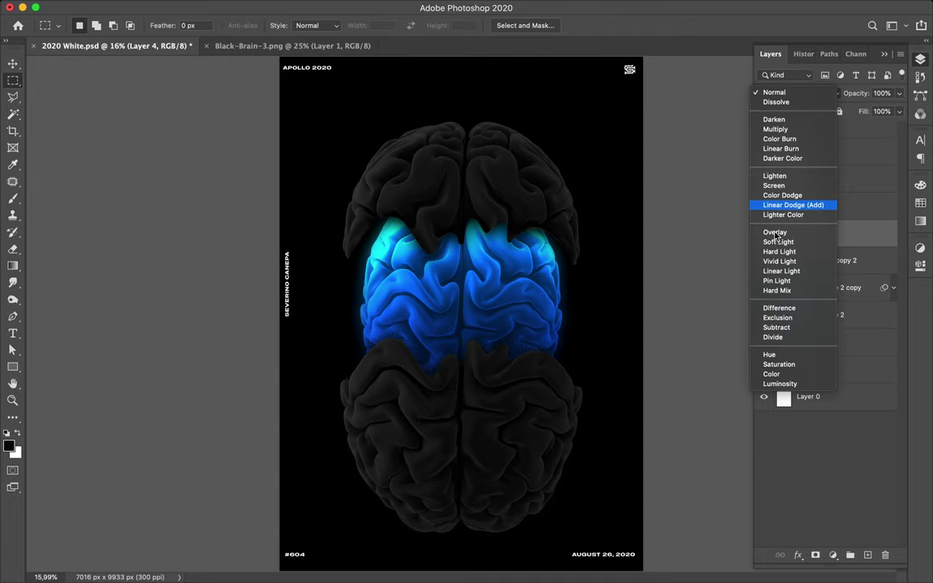
Set Layer 4 to Multiply and select it together with Layer 1 copy
left_click(797, 129)
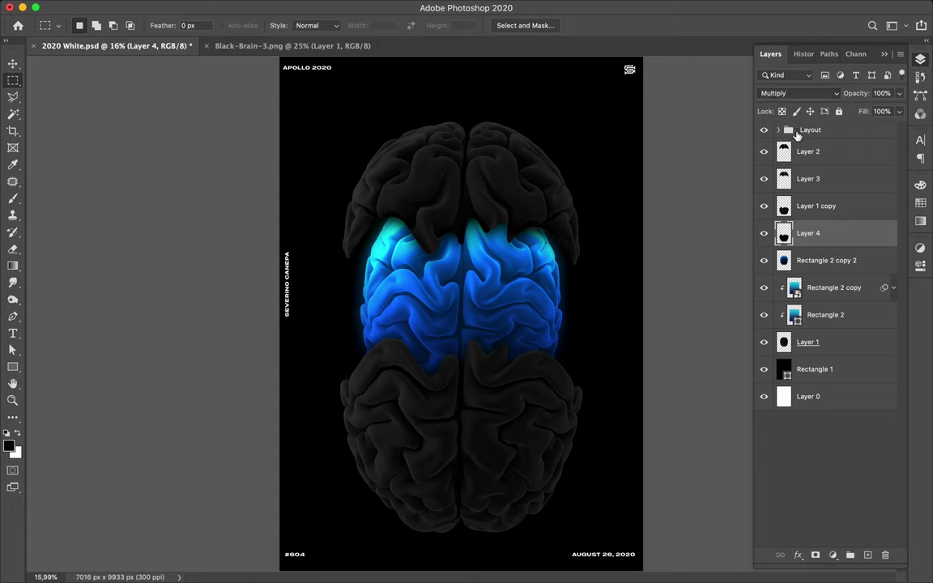
left_click(817, 211, "shift")
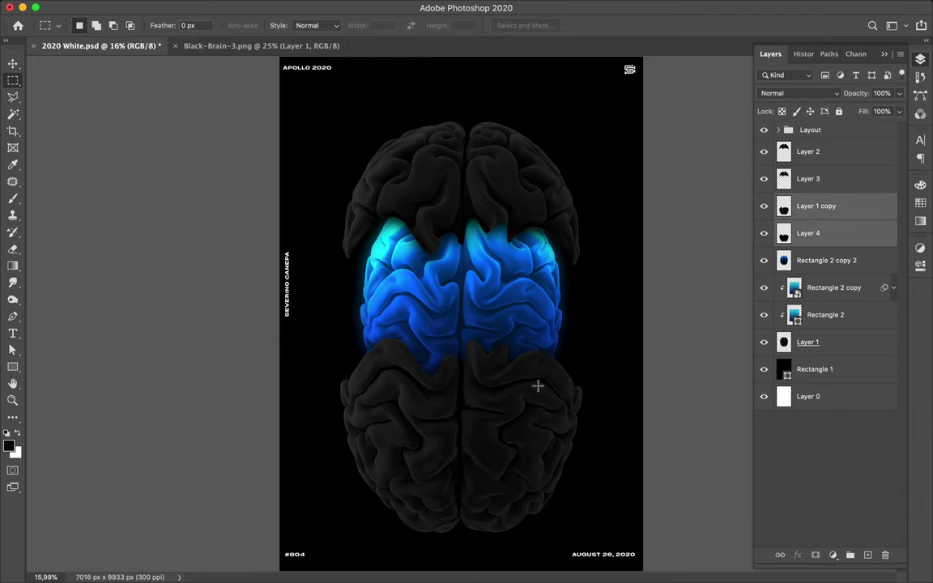
key("v")
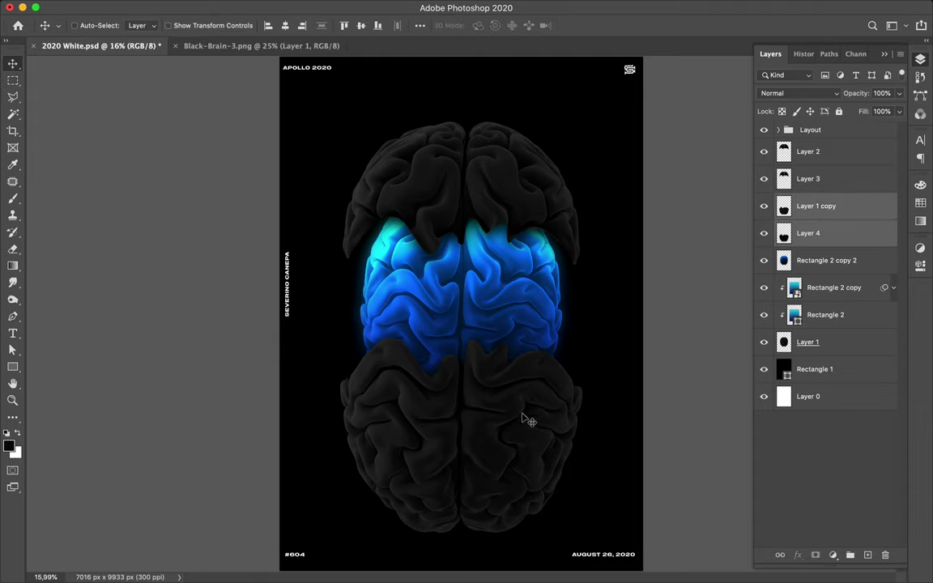
Raise the lower brain pieces and lower Layers 2 and 3 so both hug the blue band
left_click_drag(521, 414, 521, 401)
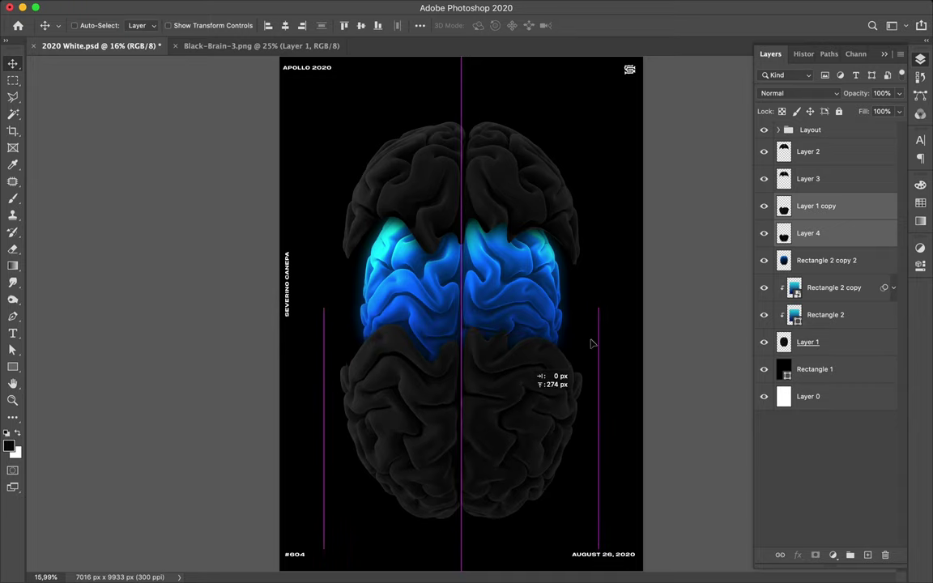
left_click(807, 168)
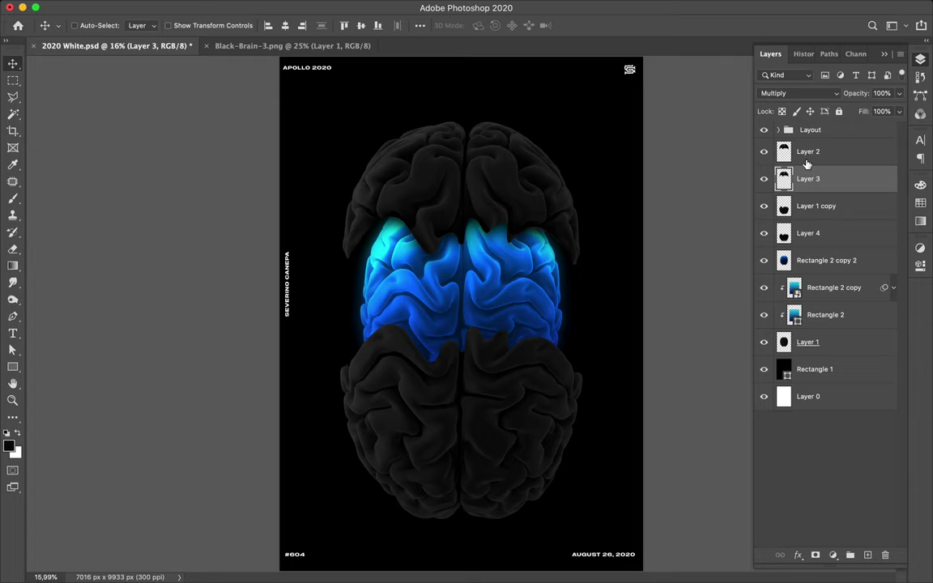
left_click(507, 197, "ctrl+shift")
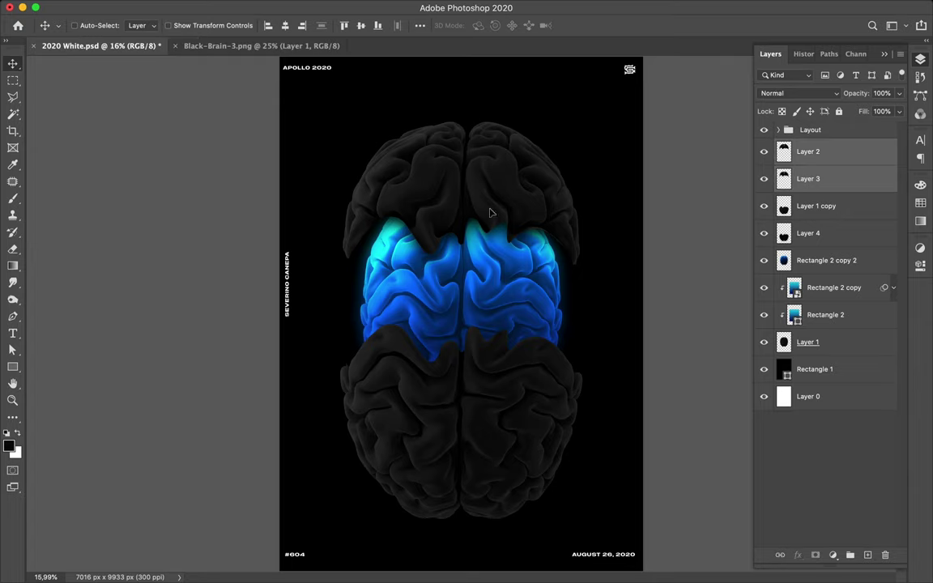
left_click_drag(489, 193, 489, 212)
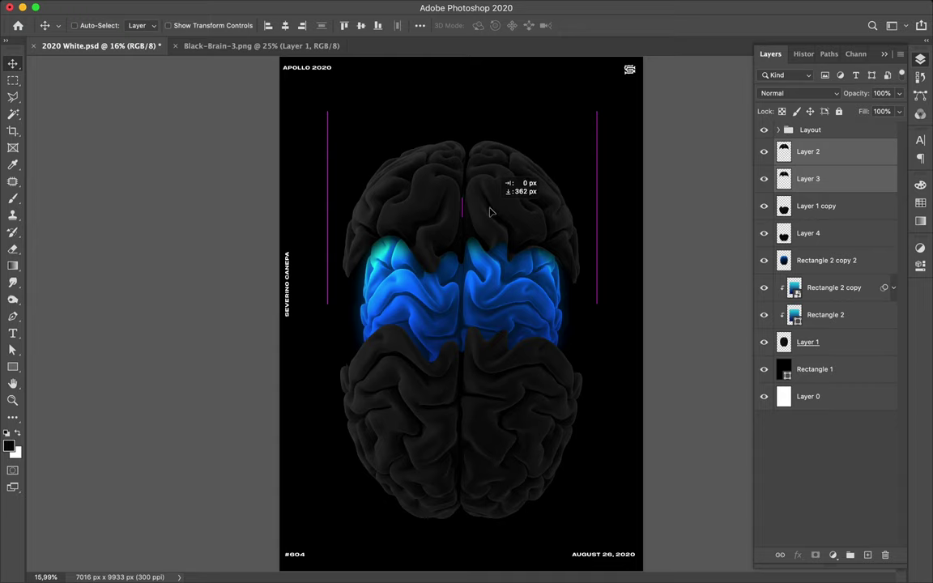
left_click_drag(489, 212, 490, 214)
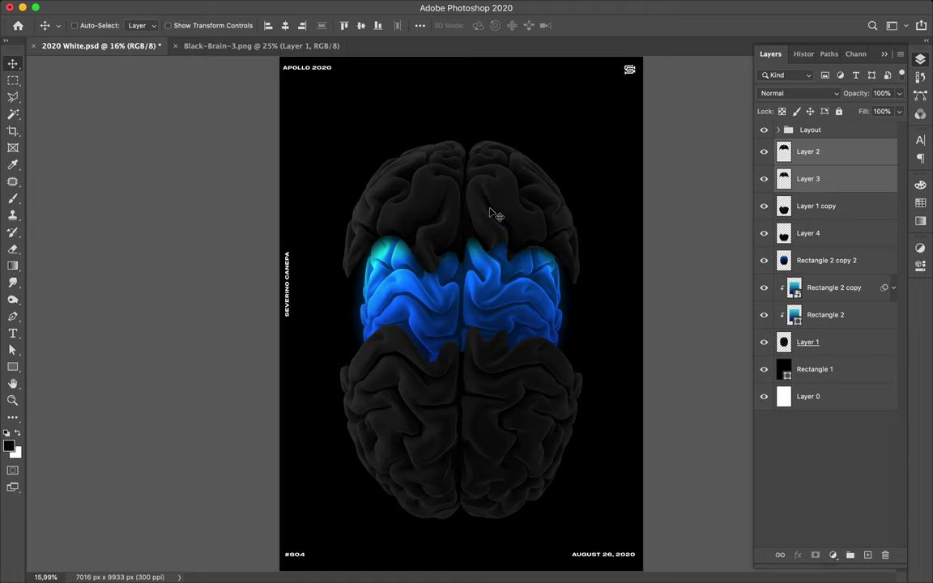
Select Layer 1 copy, Layer 4, Layer 3 and Layer 2 and nudge them upward together
key("ctrl")
left_click(481, 432)
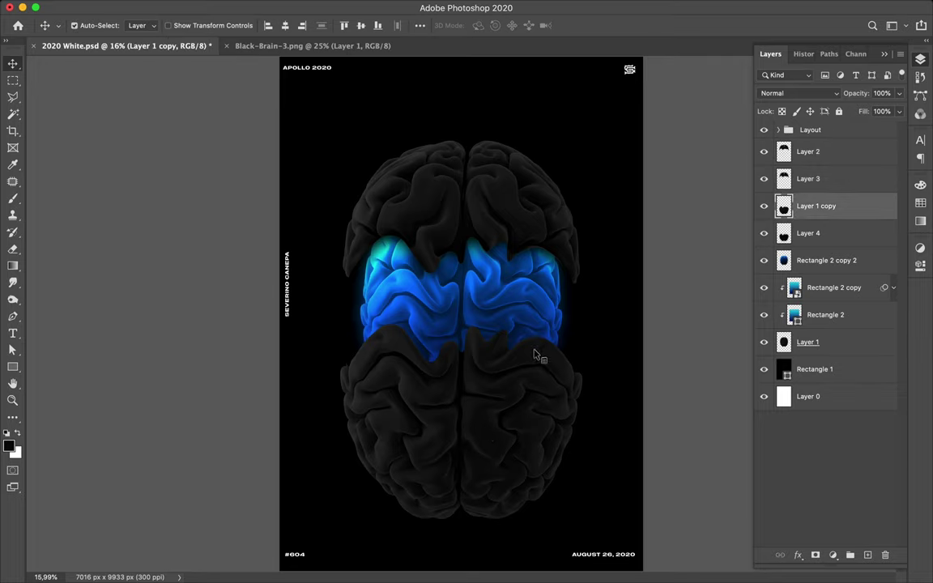
left_click(453, 275, "shift")
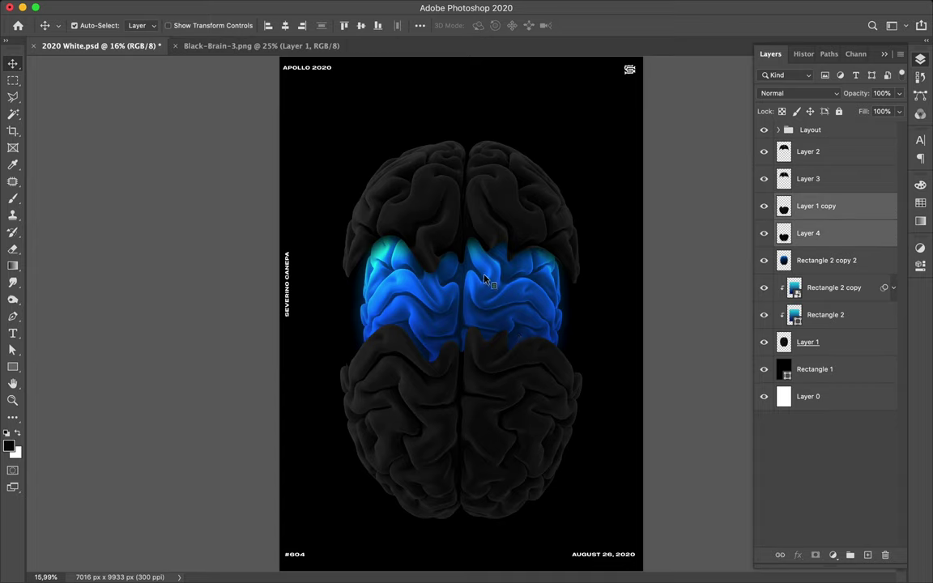
left_click(461, 231, "ctrl+shift")
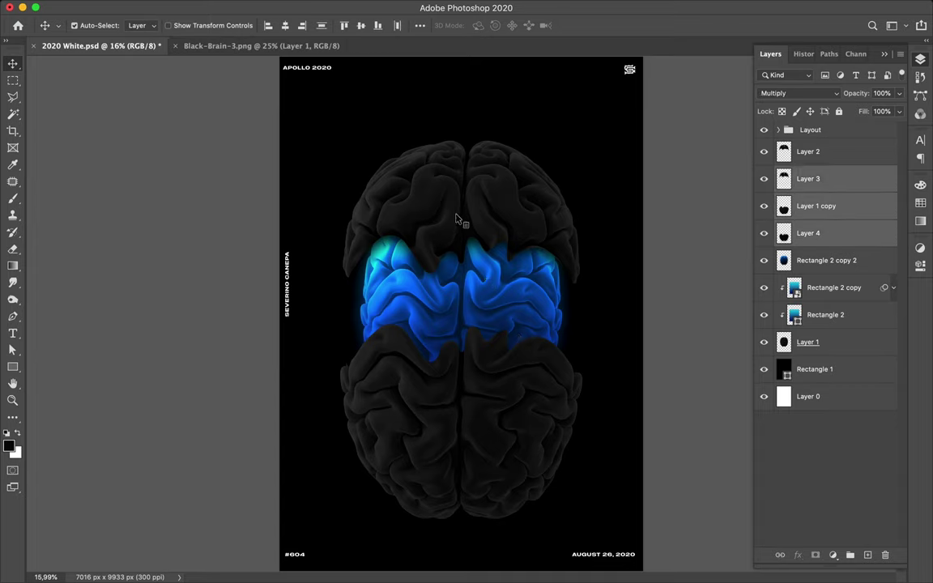
left_click(451, 215, "ctrl+shift")
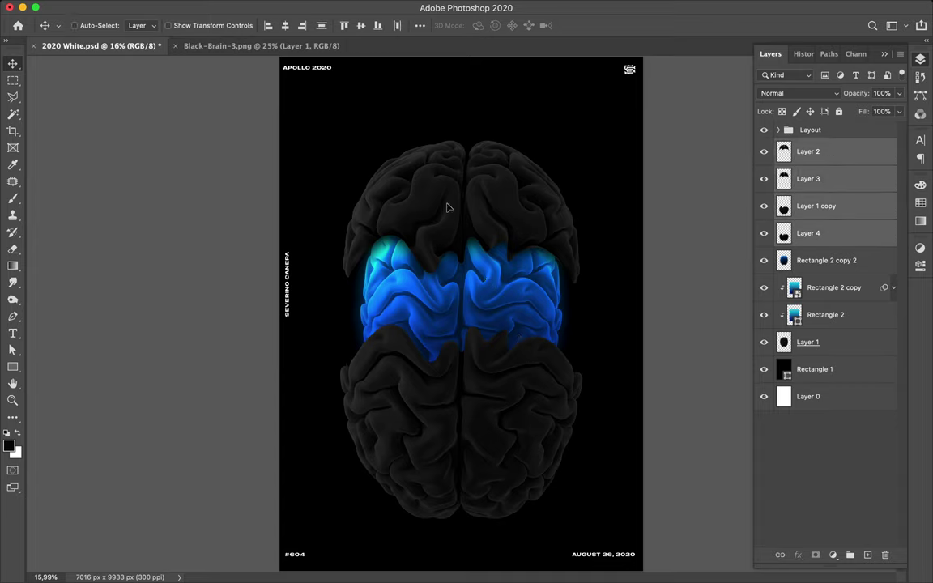
key("shift+Up")
key("shift+Up")
key("shift+Up")
key("shift+Up")
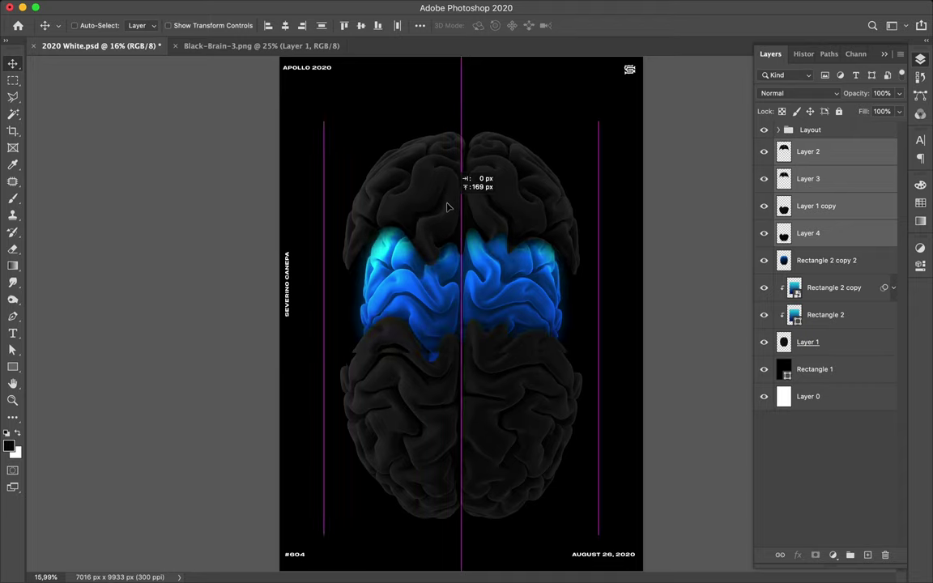
key("shift+Up")
key("shift+Up")
key("shift+Up")
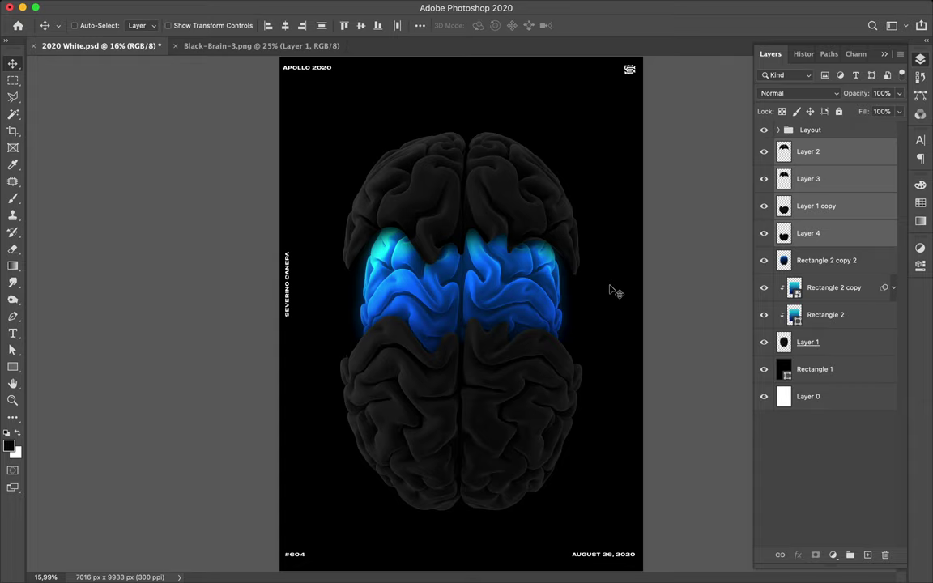
Reselect only Layer 1 copy and Layer 4
key("ctrl")
left_click(539, 421)
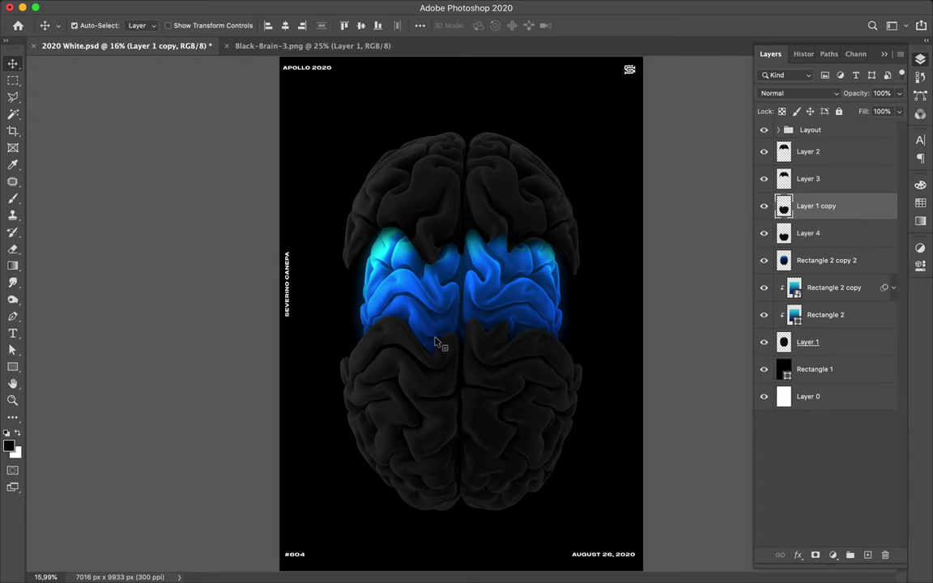
left_click(435, 341, "shift")
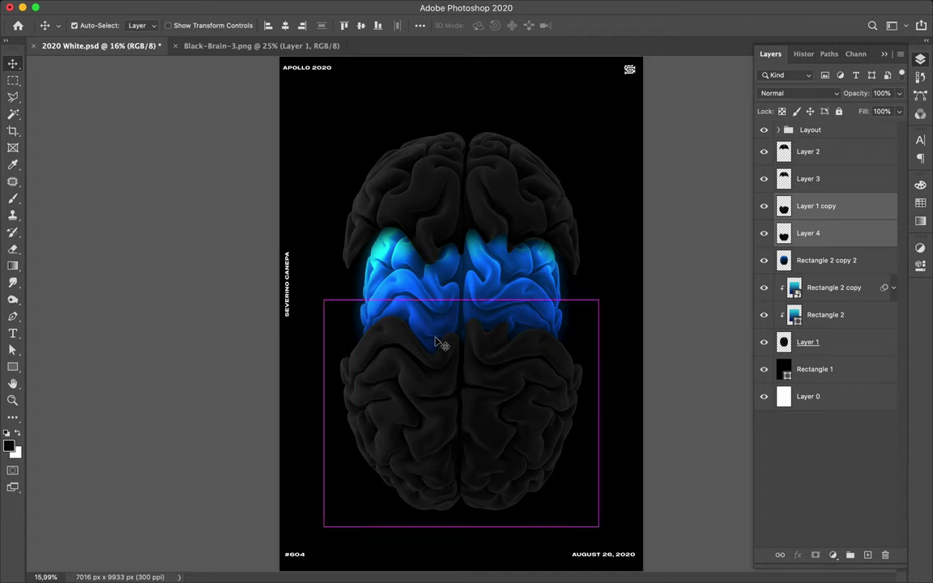
Scale the lower dark brain pieces down to about 94.5% and commit the transform
key("ctrl+t")
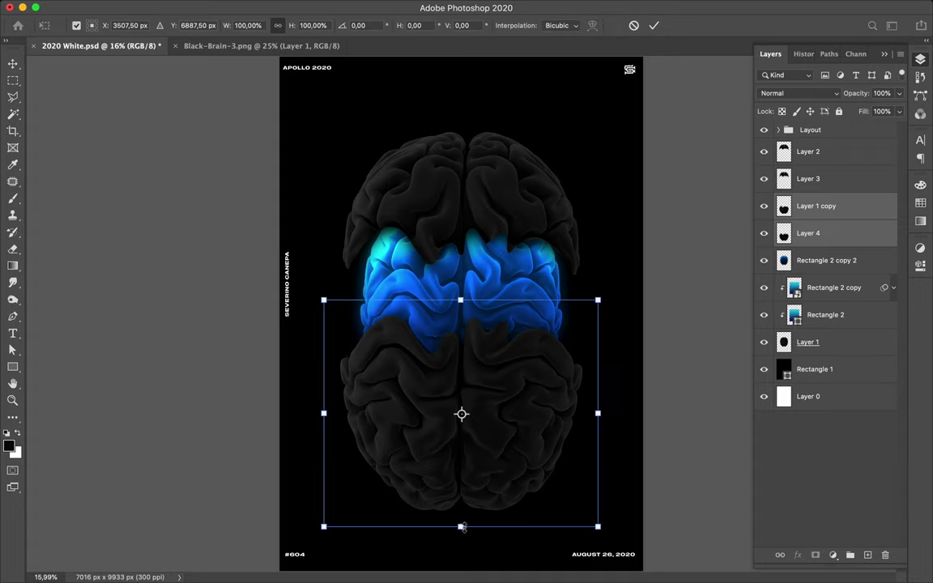
left_click_drag(460, 528, 461, 515)
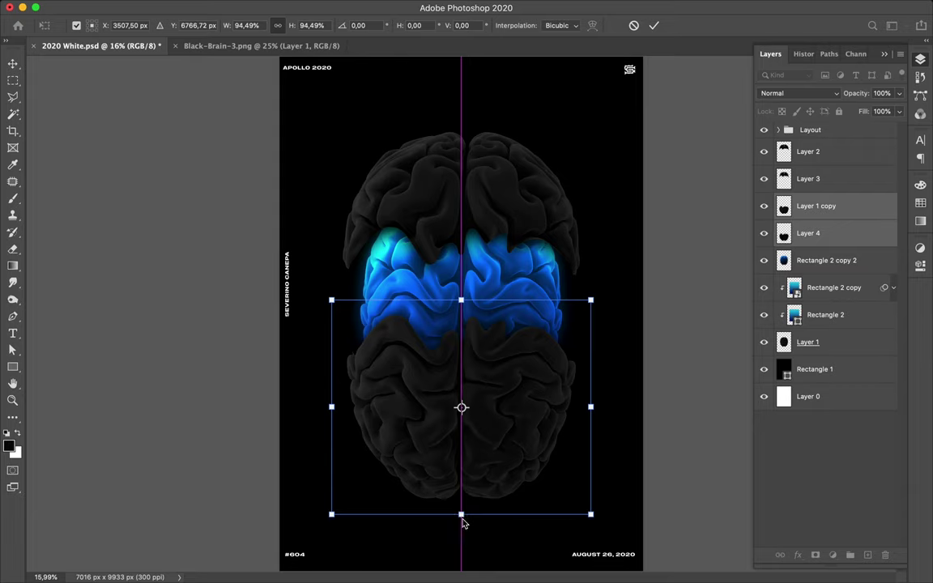
key("Return")
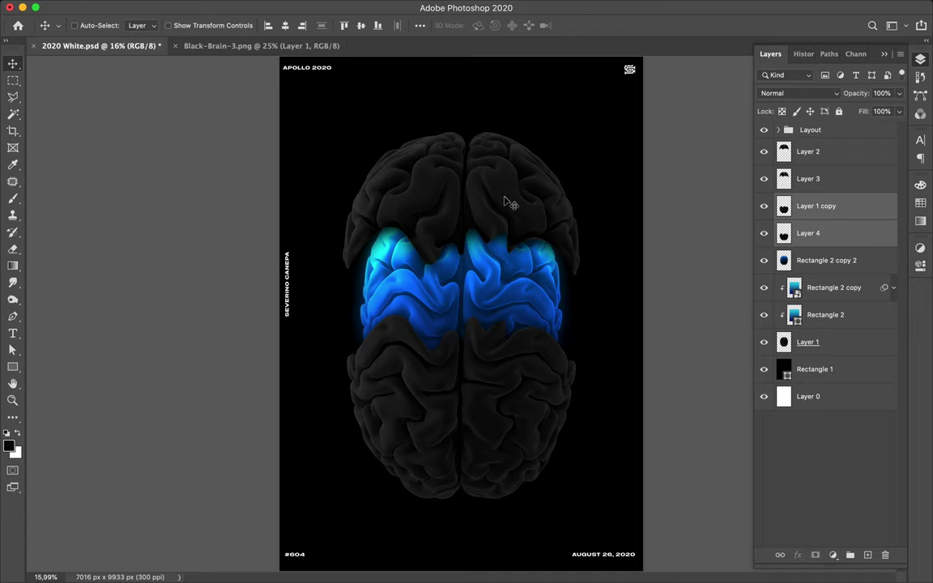
mouse_move(467, 2)
left_click(676, 7)
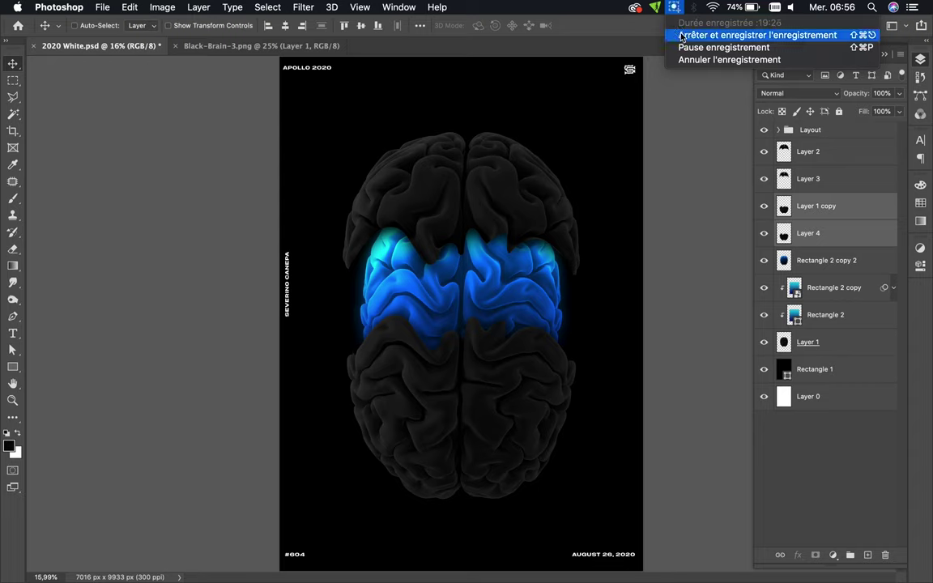
left_click(680, 36)
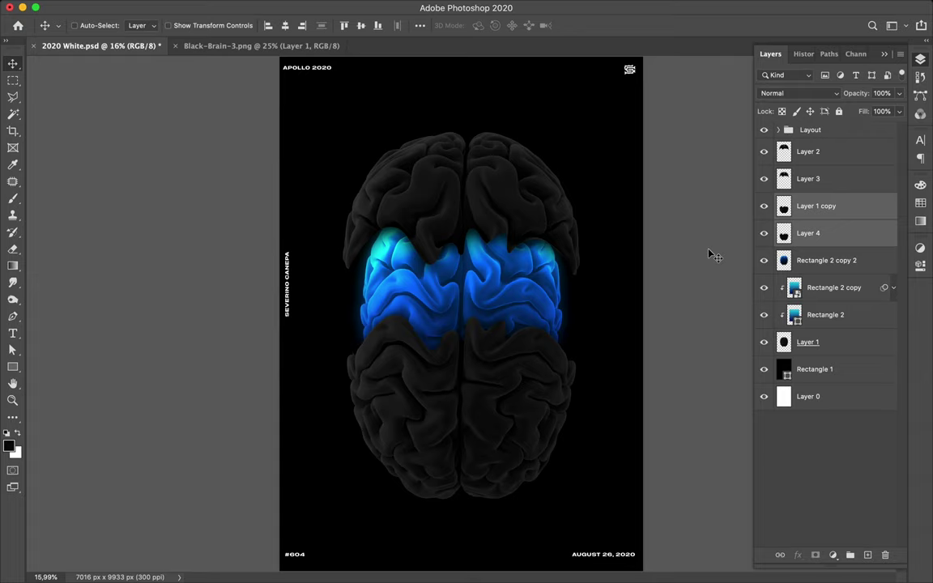
key("t")
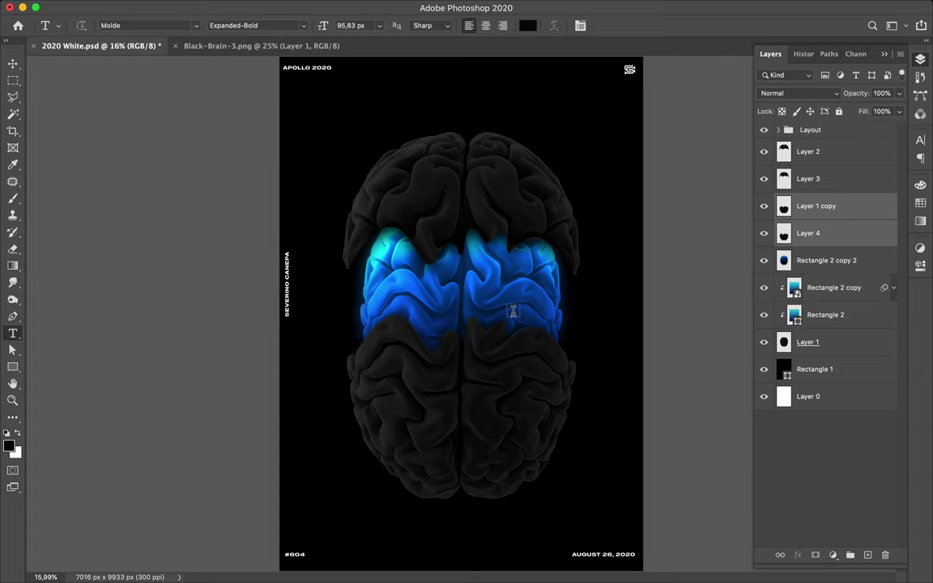
Add a 'MENTAL PROCESS #3' text layer over the lower-left brain
left_click(377, 387)
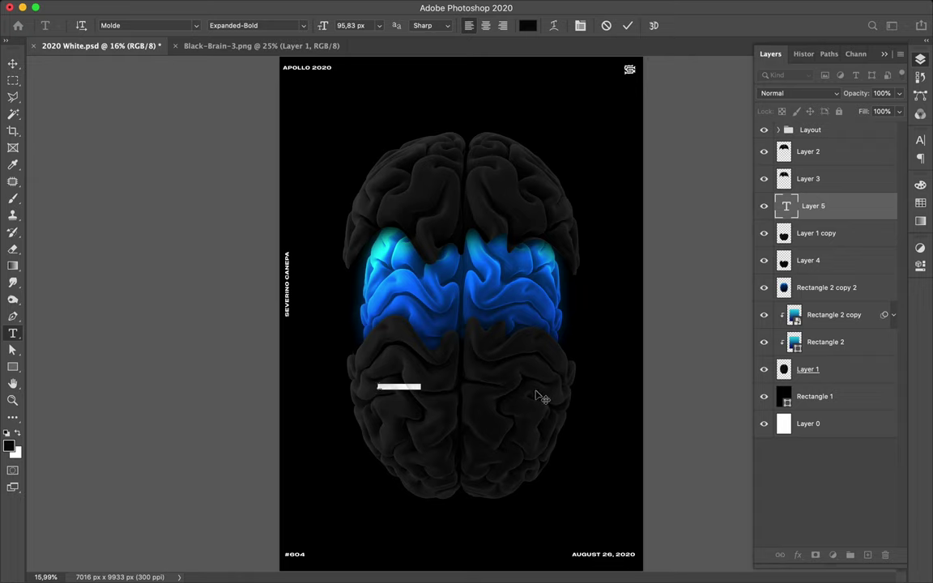
key("BackSpace")
type("abc")
left_click(536, 388)
Make the text white (ffffff) and set its leading to 95 px
left_click(921, 142)
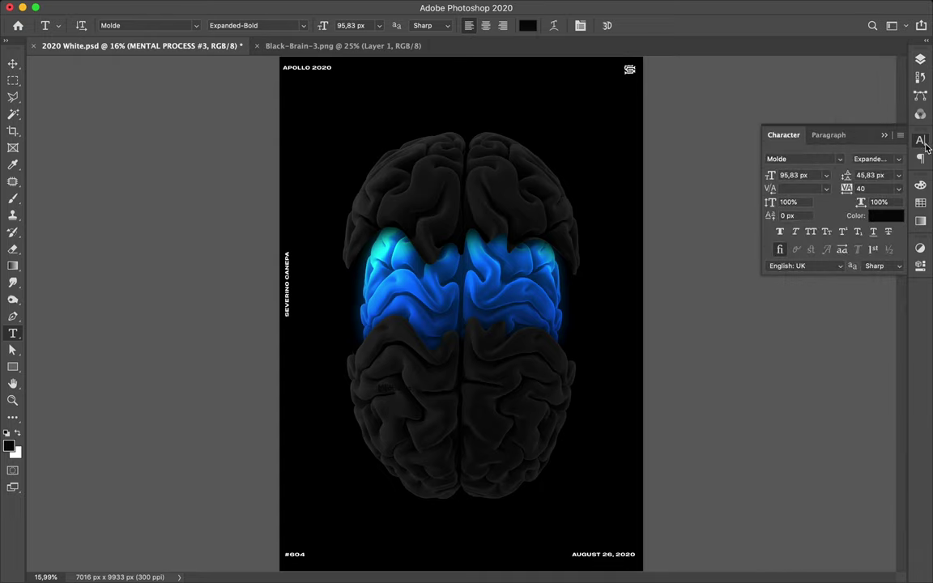
left_click(872, 219)
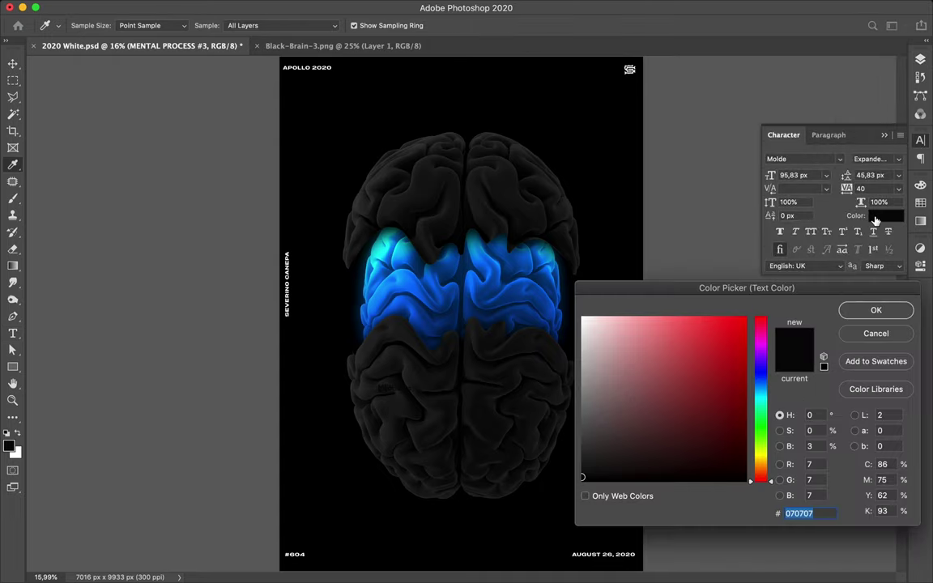
left_click_drag(666, 319, 565, 307)
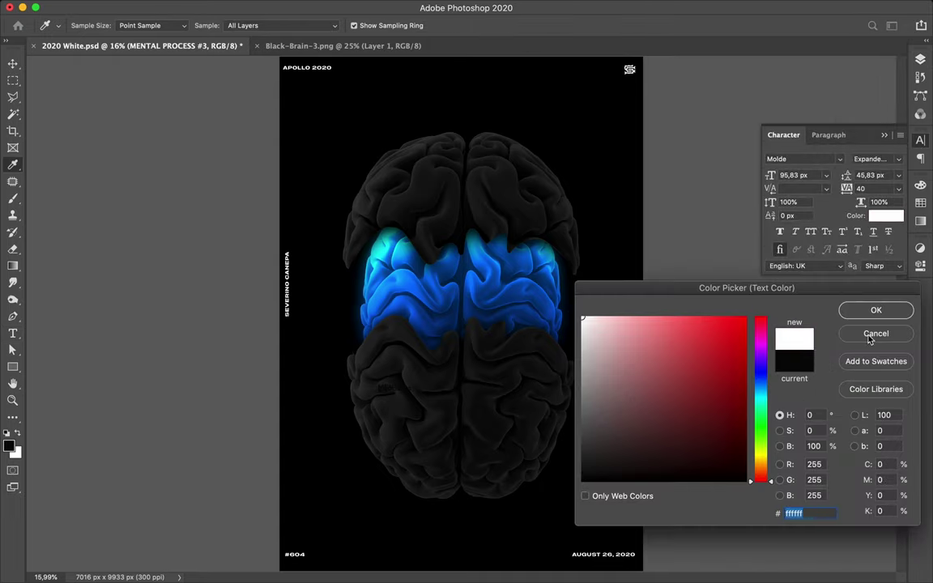
left_click(876, 309)
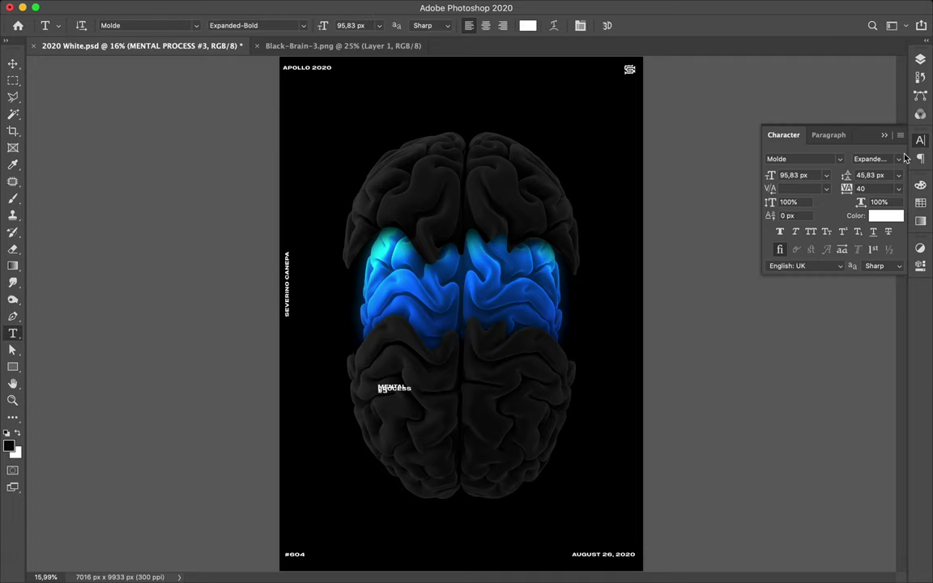
left_click(888, 174)
type("95")
key("Return")
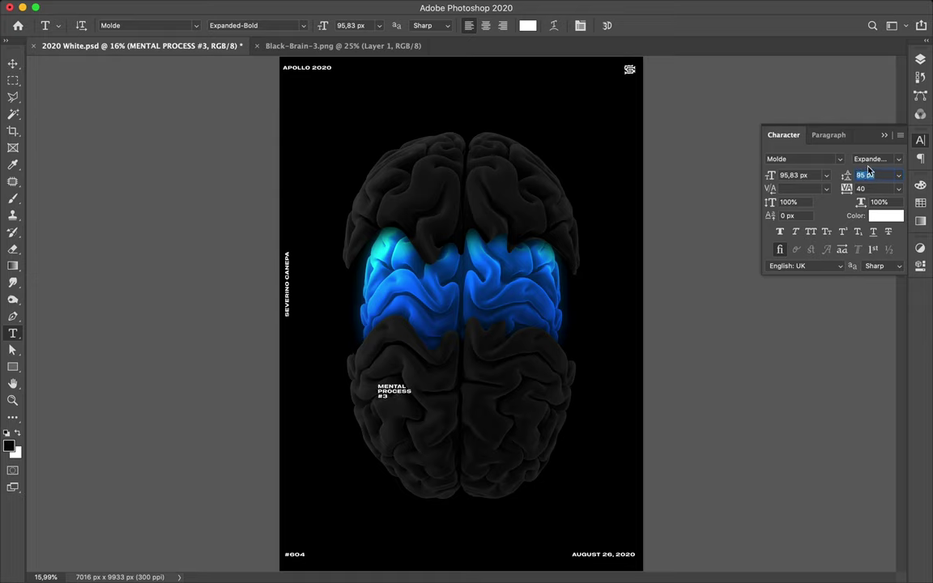
left_click(818, 158)
Change the MENTAL PROCESS #3 font to TT Souses Black
left_click(839, 160)
type("TT Bluescreens")
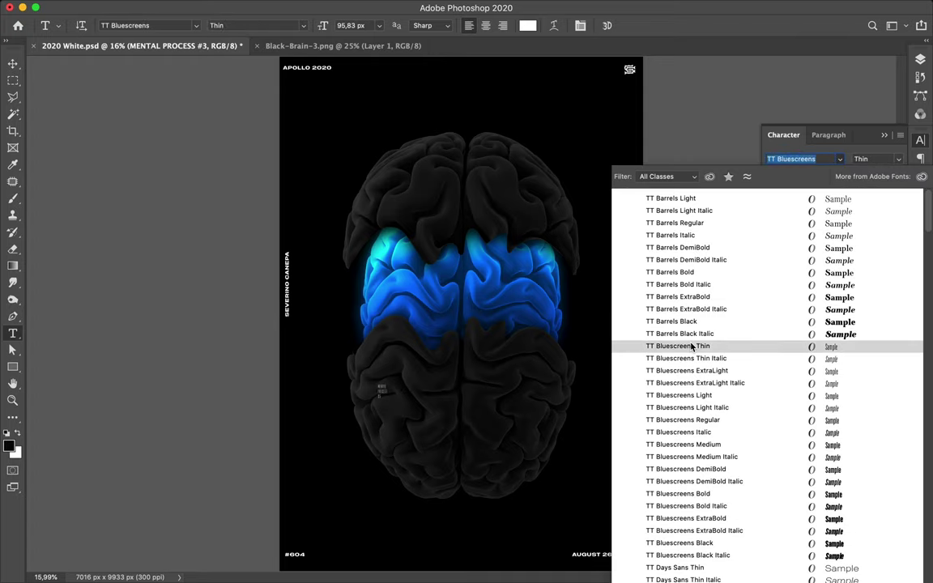
scroll(693, 409, "down", 5)
scroll(692, 412, "down", 1)
scroll(691, 412, "down", 1)
scroll(692, 412, "down", 2)
scroll(691, 412, "down", 2)
scroll(692, 412, "down", 2)
scroll(692, 412, "down", 4)
scroll(691, 412, "down", 5)
scroll(691, 412, "down", 6)
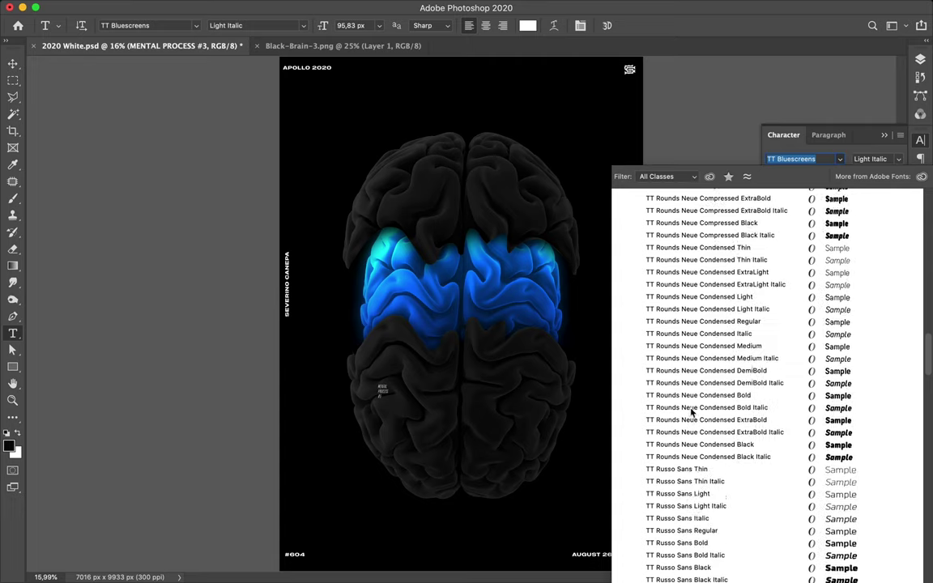
scroll(691, 412, "down", 8)
scroll(690, 411, "down", 1)
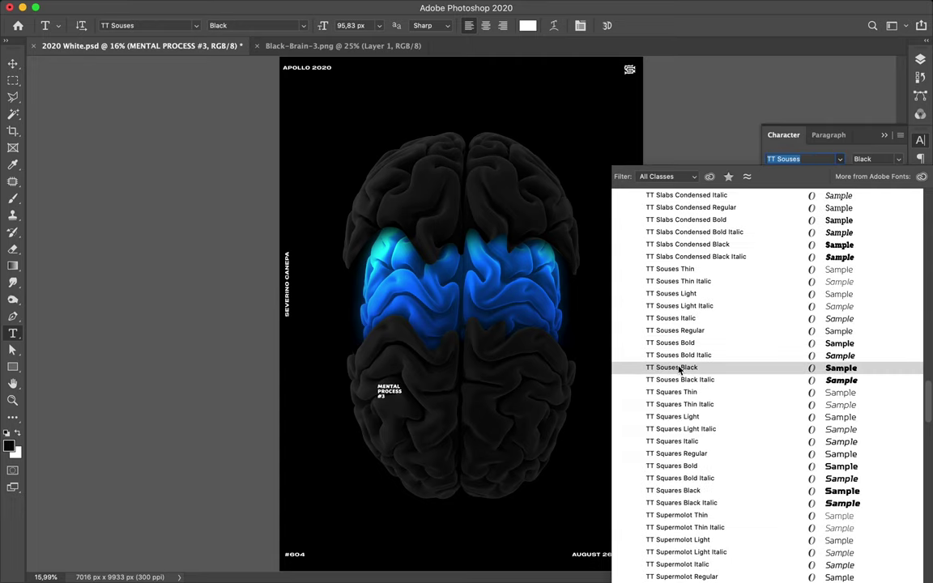
left_click(679, 369)
Set the tracking to 1640, then widen it to 1840
left_click(874, 190)
type("1640")
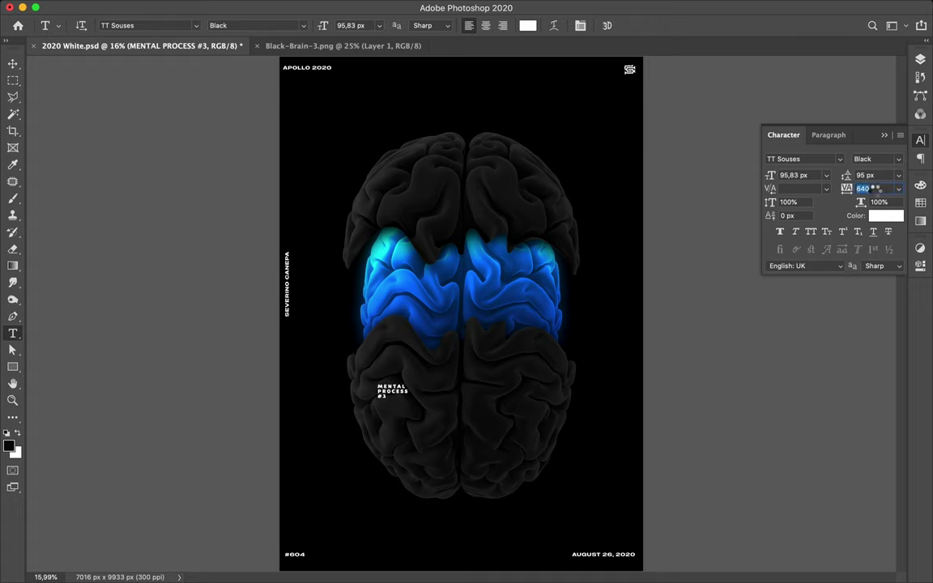
key("Return")
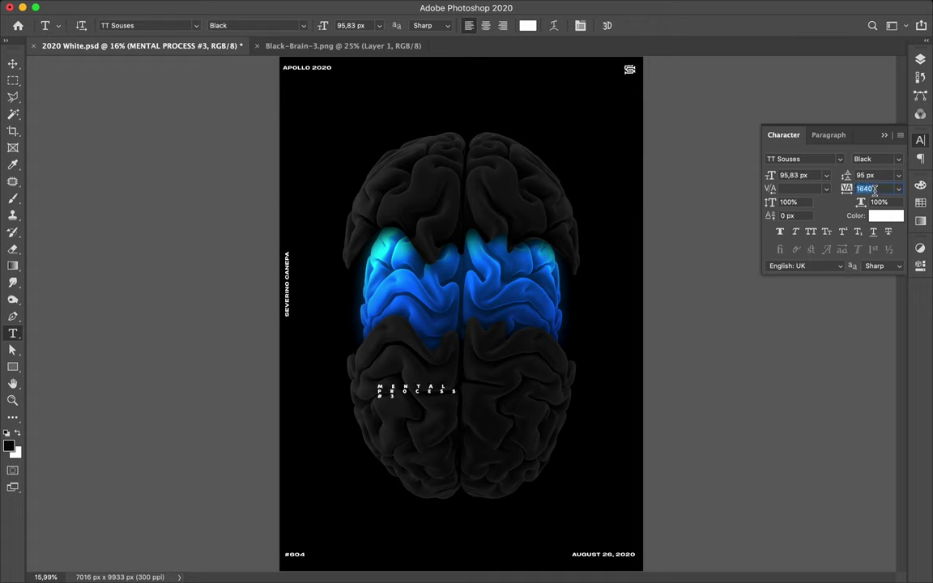
type("1840")
key("Return")
Scale the MENTAL PROCESS #3 text up to about 275% across the lower brain
left_click(790, 175)
key("ctrl+t")
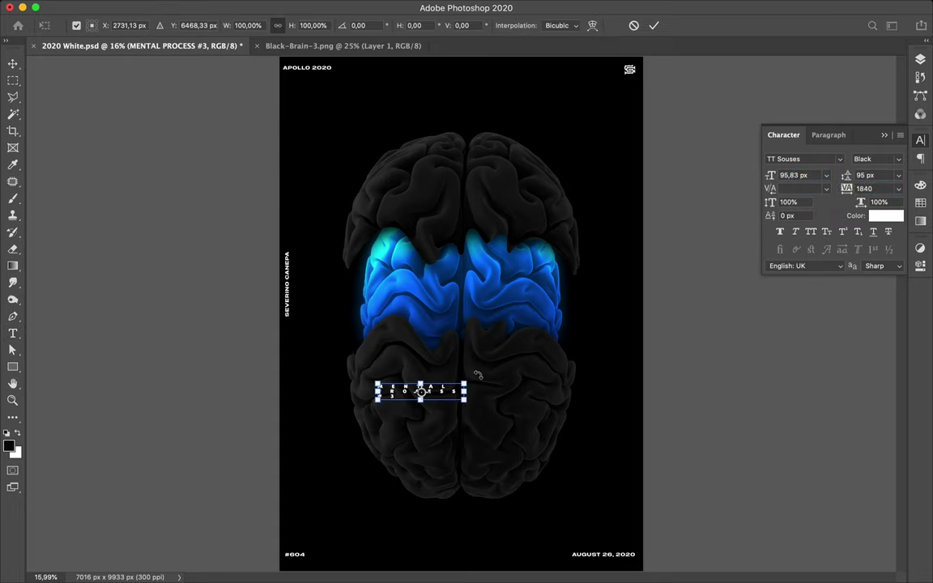
mouse_move(464, 392)
left_mouse_down()
mouse_move(552, 455)
mouse_move(575, 457)
mouse_move(611, 413)
left_mouse_up()
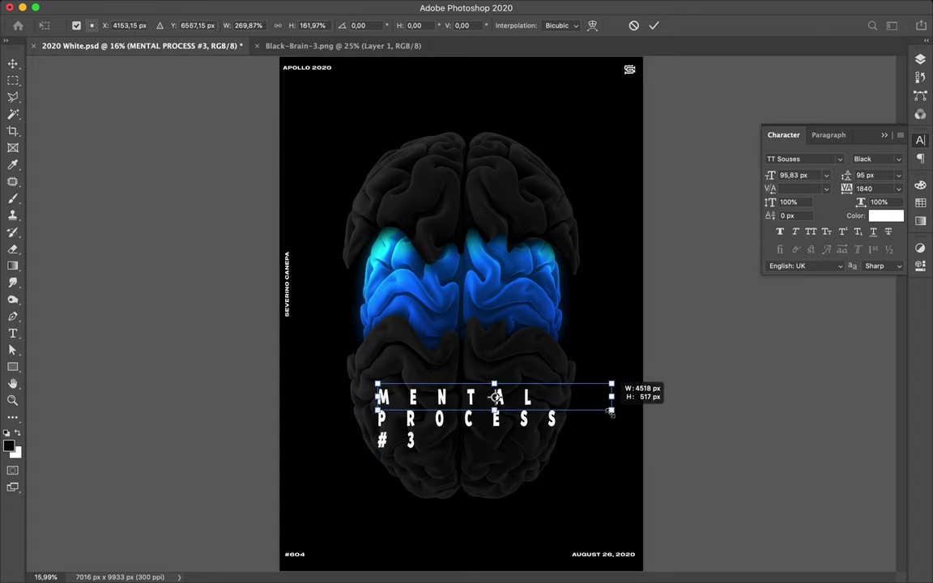
left_click_drag(612, 413, 614, 432)
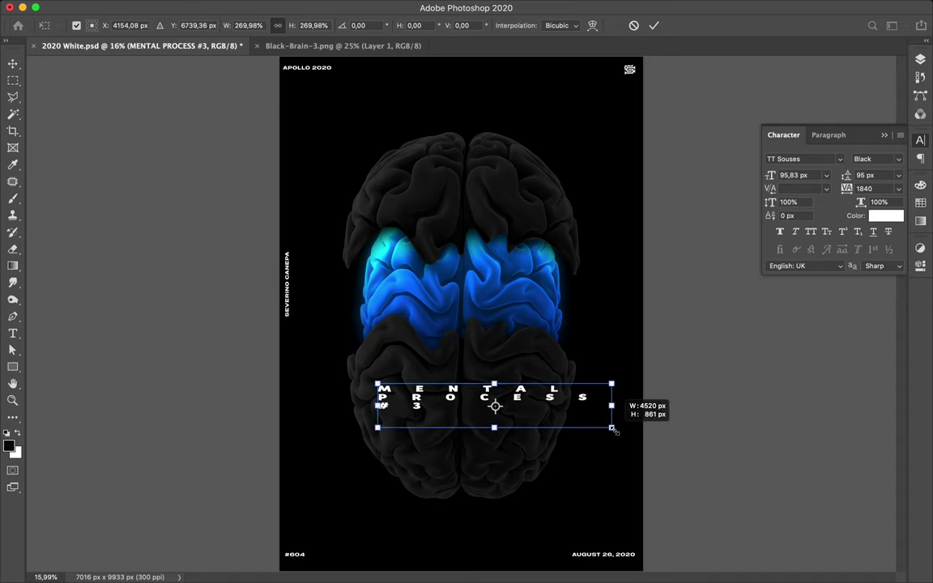
left_click_drag(615, 431, 615, 428)
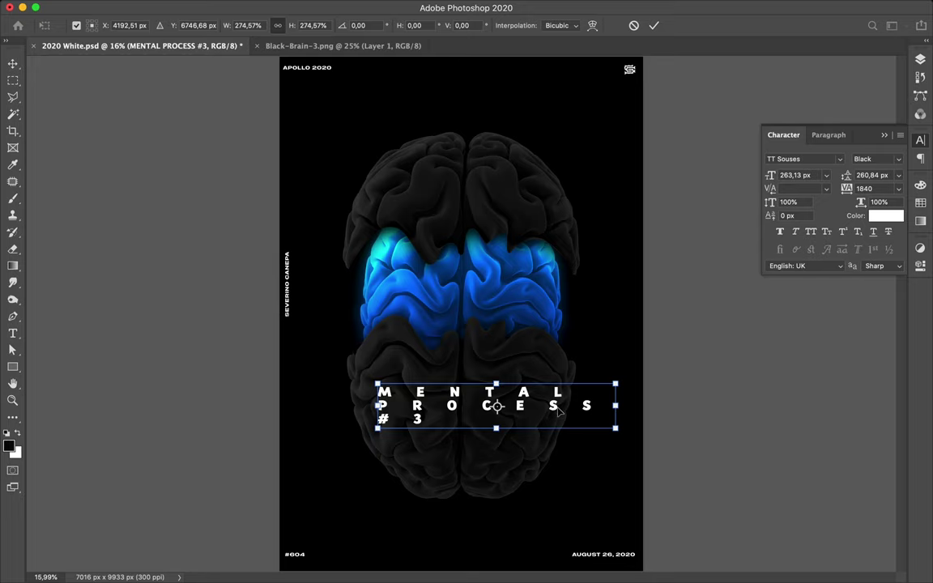
key("Return")
key("super+plus")
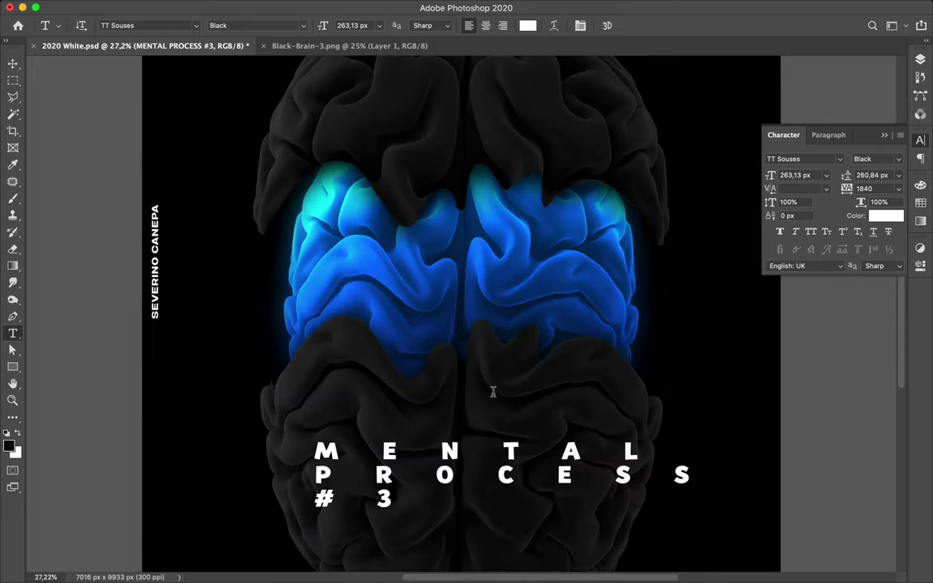
Shift the MENTAL PROCESS #3 text slightly to the left
scroll(493, 392, "down", 3)
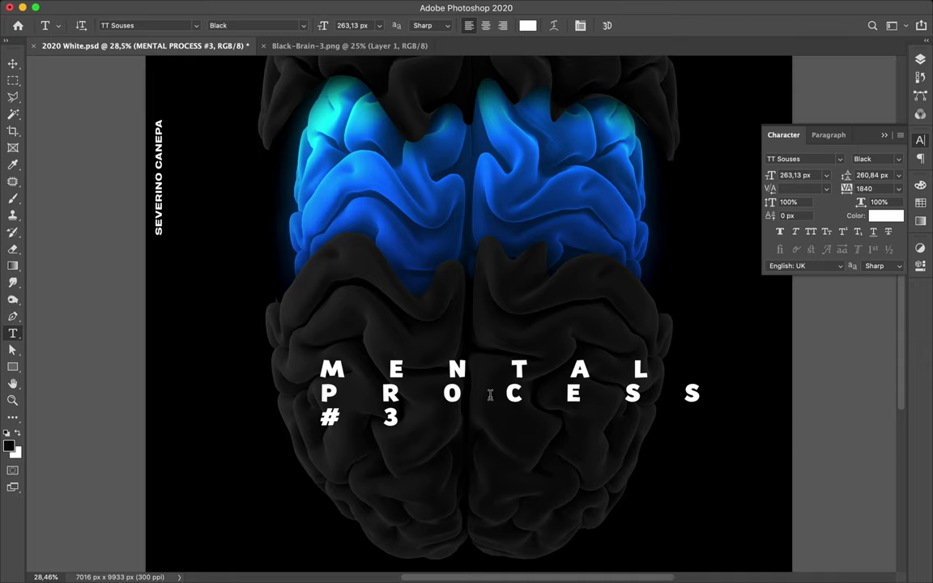
key("v")
left_click_drag(508, 393, 465, 388)
Change the text's font to TT Squares Black
left_click(839, 159)
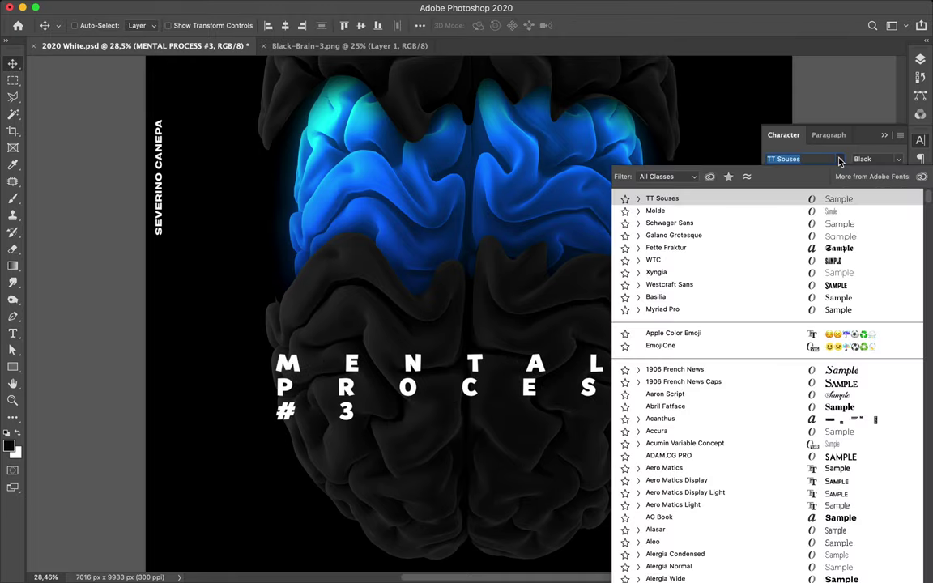
key("Down")
key("Down")
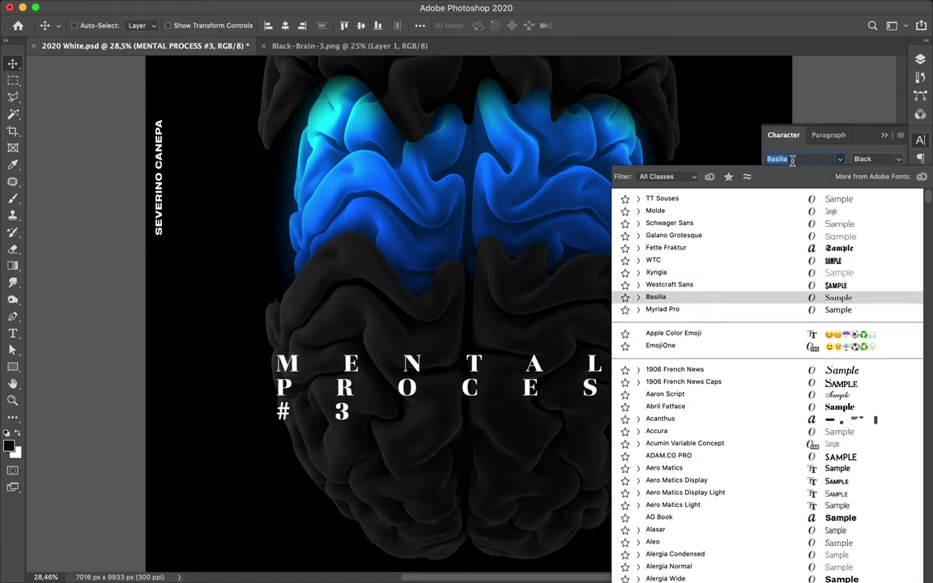
type("tt sq")
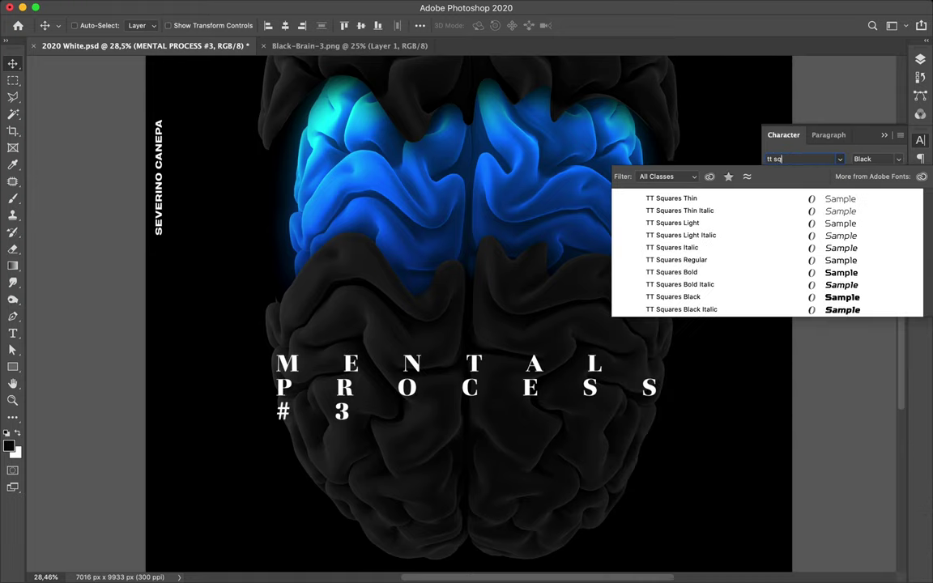
type("TT Squares")
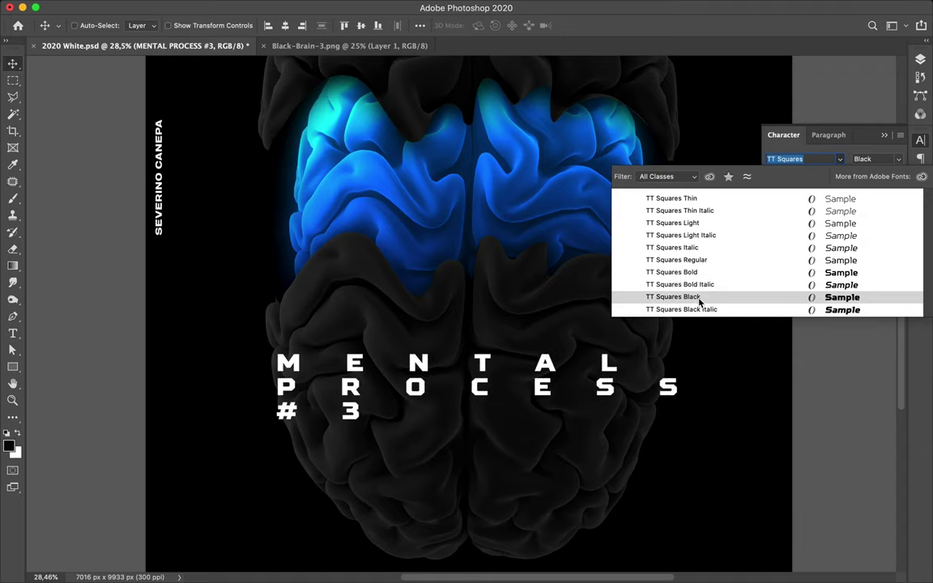
left_click(699, 302)
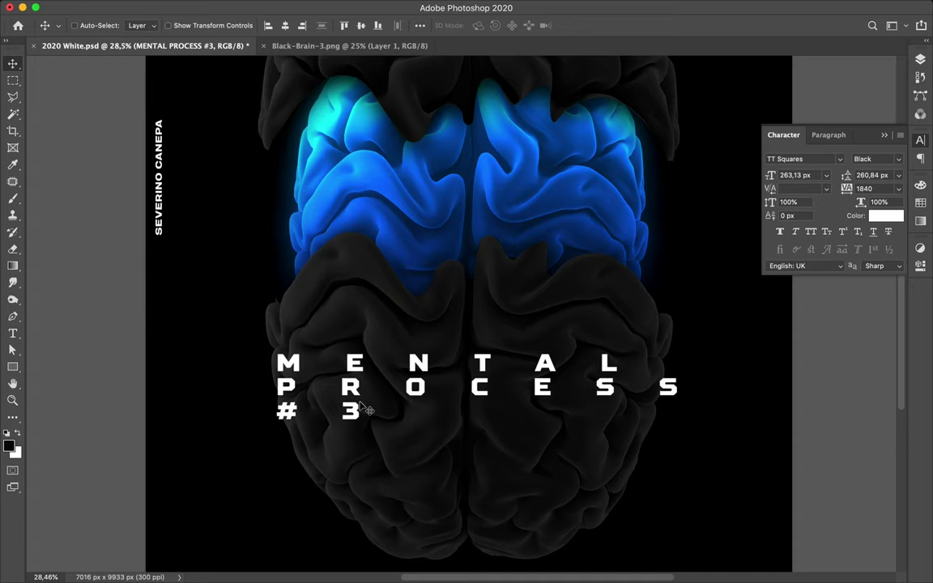
Set the leading to 330 px and the font style to Light
left_click(883, 188)
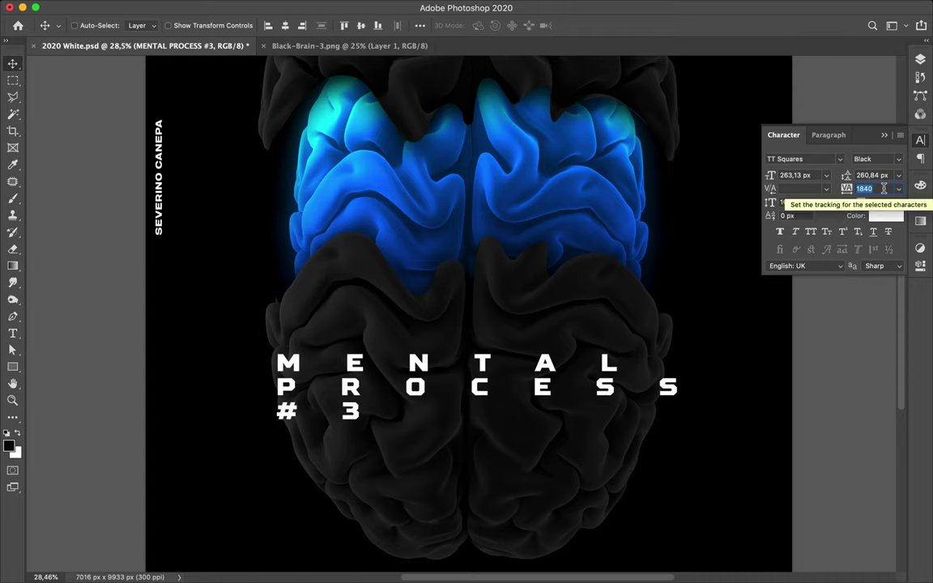
left_click(875, 175)
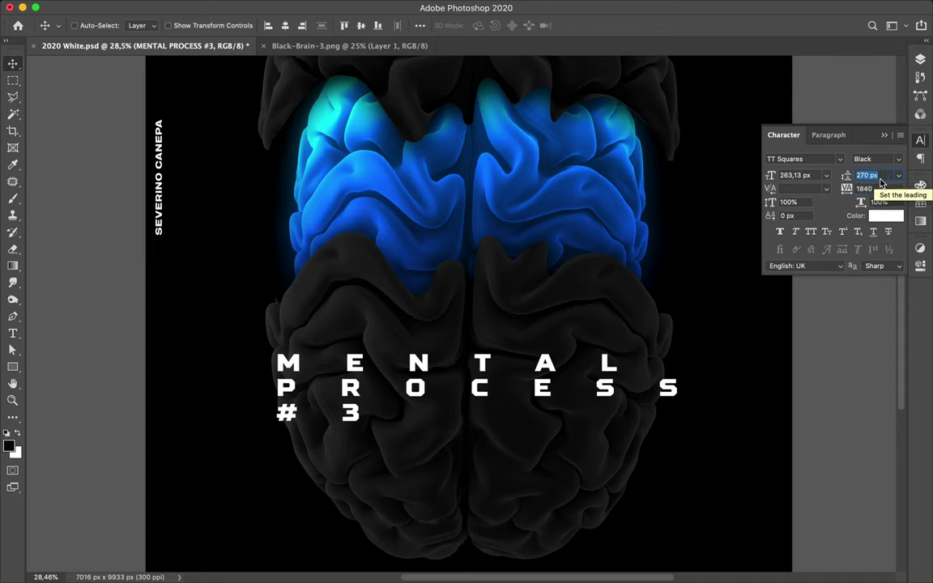
type("330")
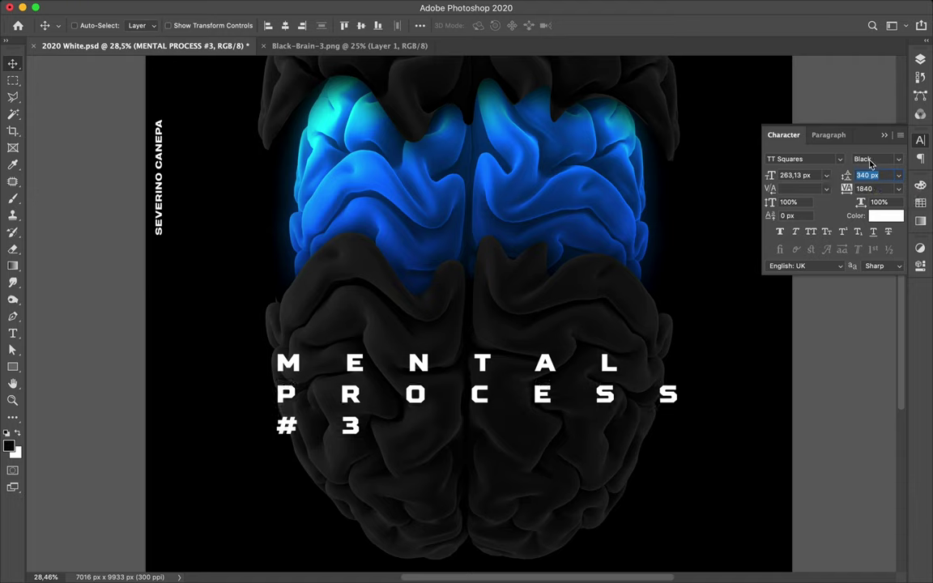
left_click(878, 159)
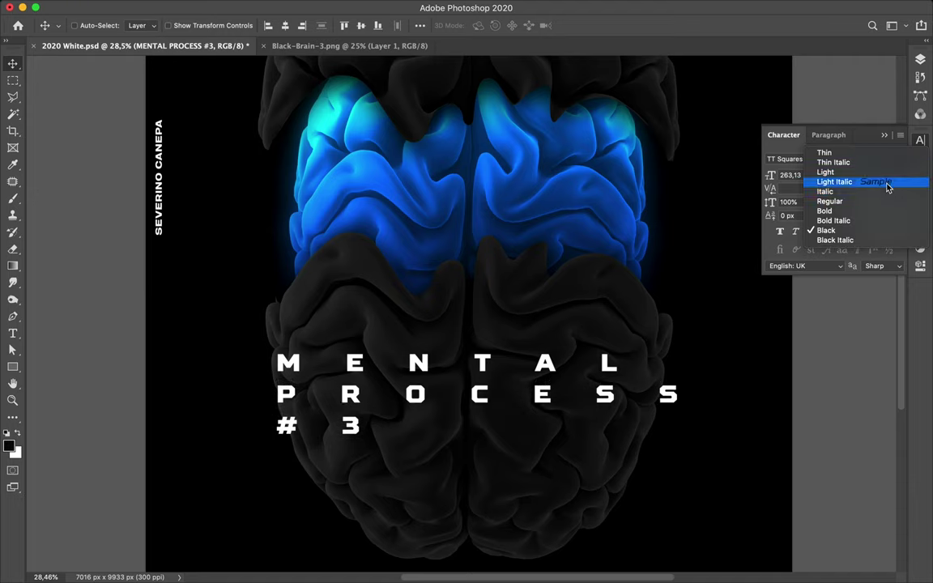
left_click(884, 172)
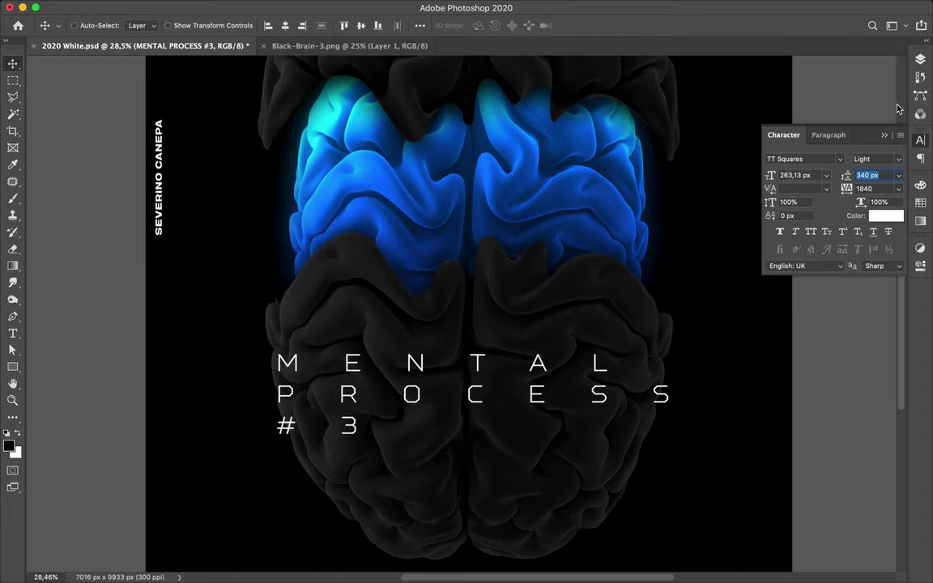
Centre-align the text lines and move the block over the brain's middle
left_click(829, 135)
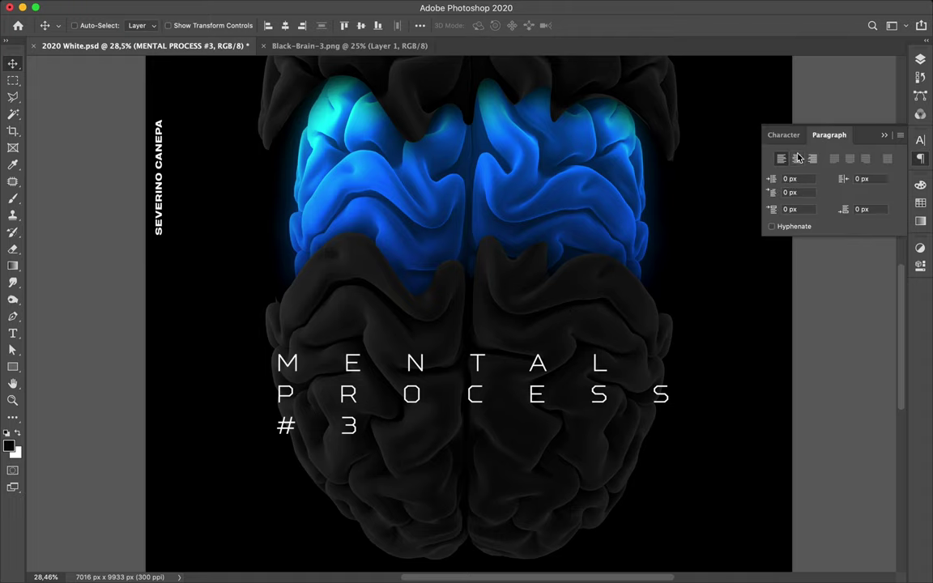
left_click(797, 157)
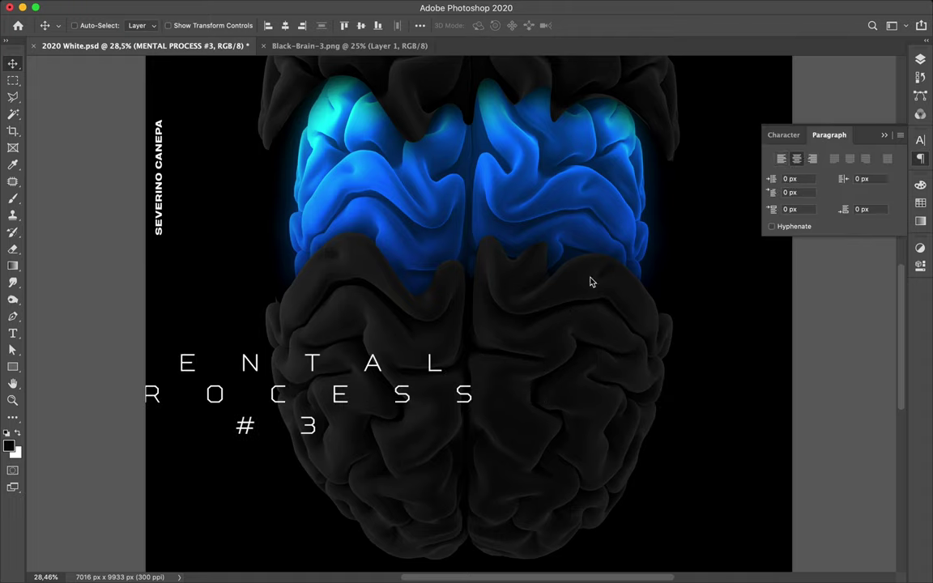
left_click_drag(434, 416, 493, 400)
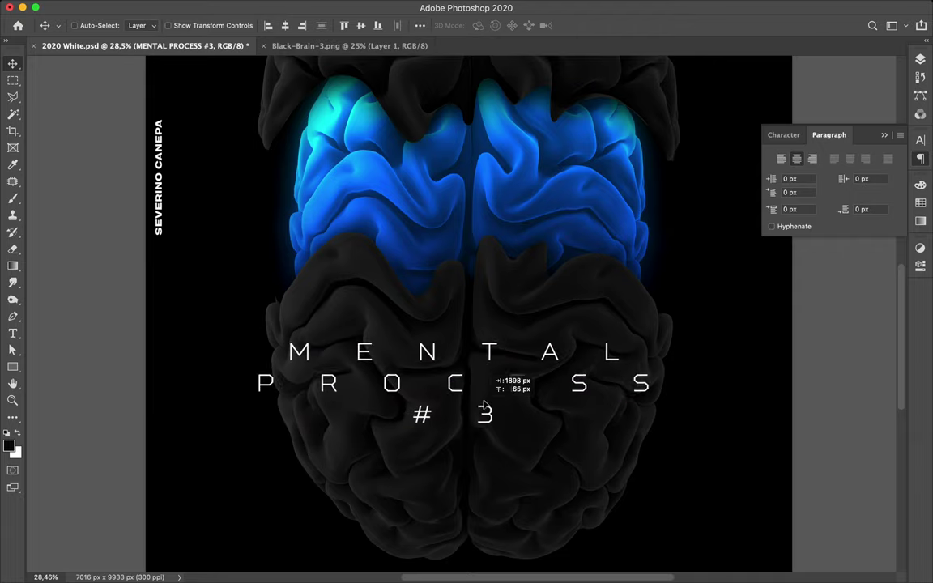
mouse_move(493, 400)
left_mouse_down()
mouse_move(489, 332)
mouse_move(489, 340)
left_mouse_up()
key("ctrl+0")
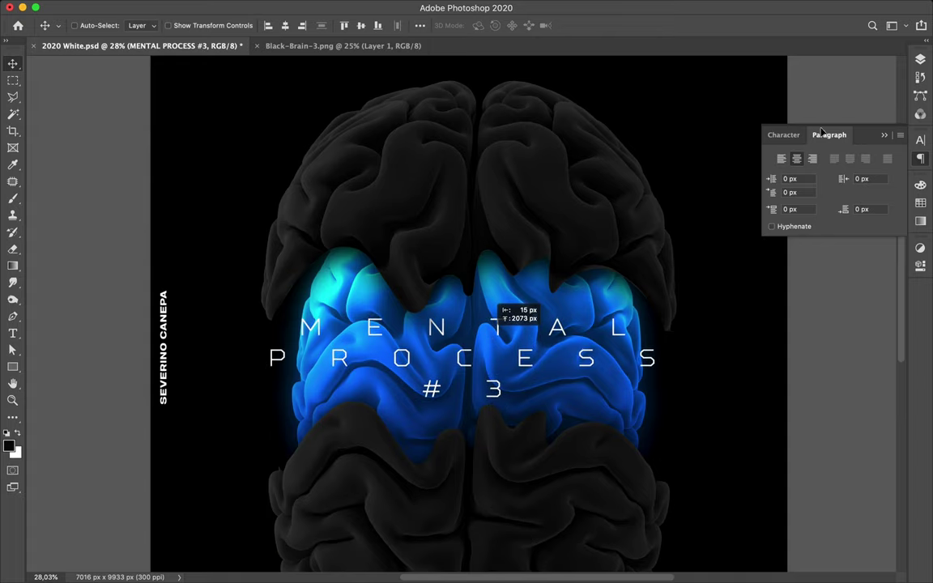
Move the MENTAL PROCESS #3 layer beneath Layer 4 and raise the text over the blue band
left_click_drag(489, 340, 489, 340)
left_click(921, 59)
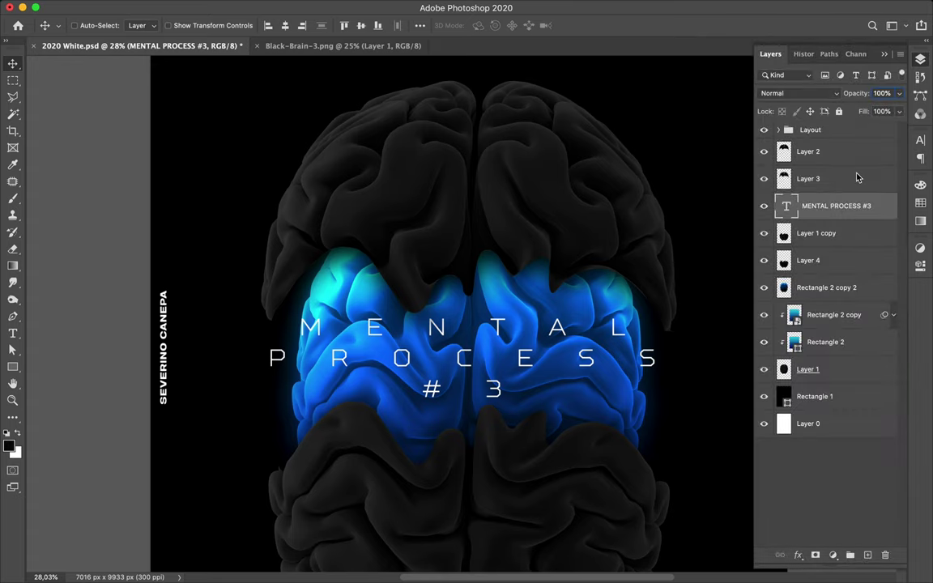
left_click_drag(850, 206, 832, 269)
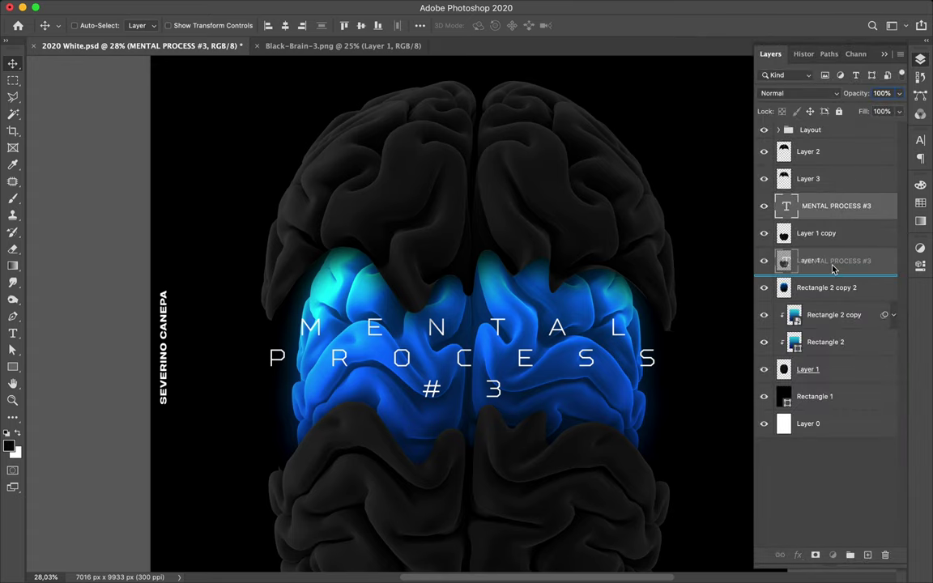
left_click_drag(832, 269, 833, 269)
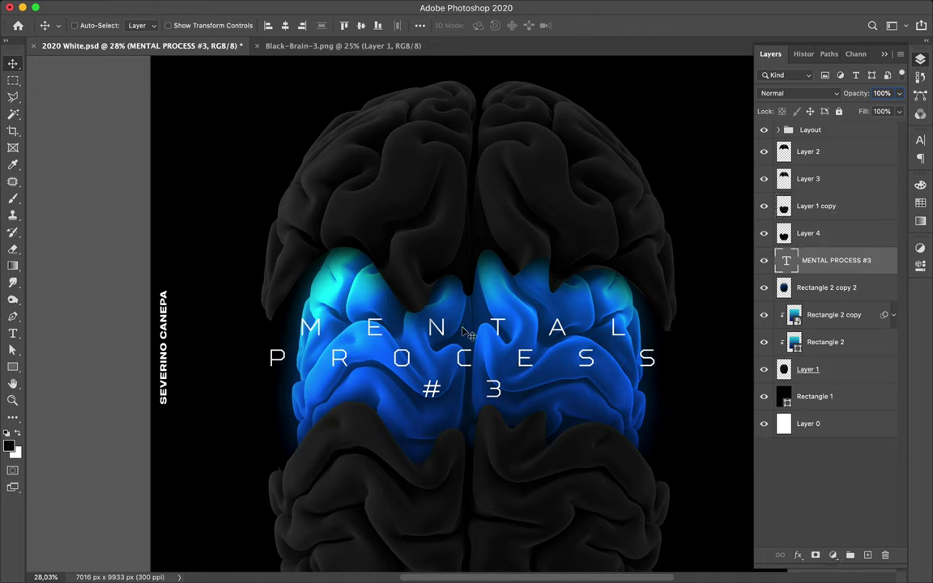
left_click_drag(468, 332, 463, 306)
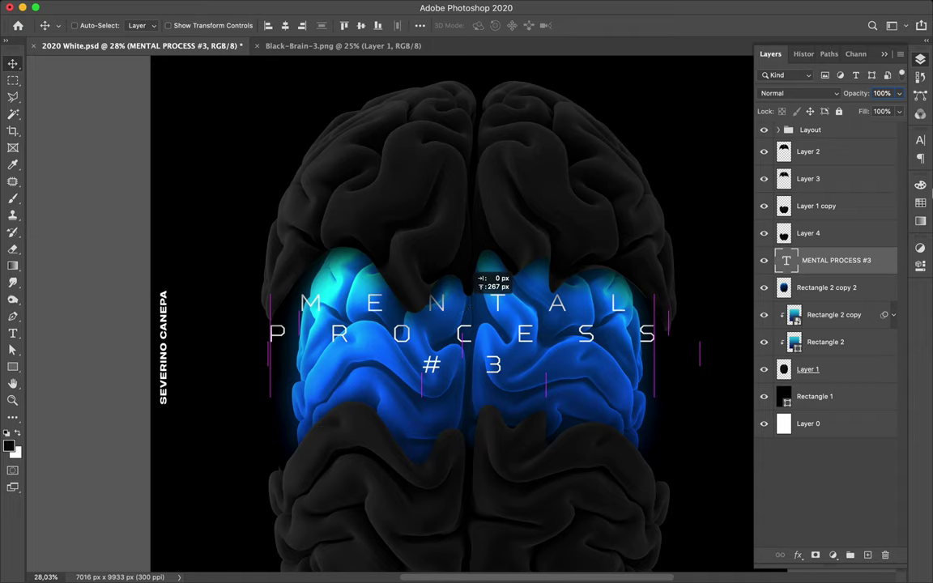
left_click(920, 140)
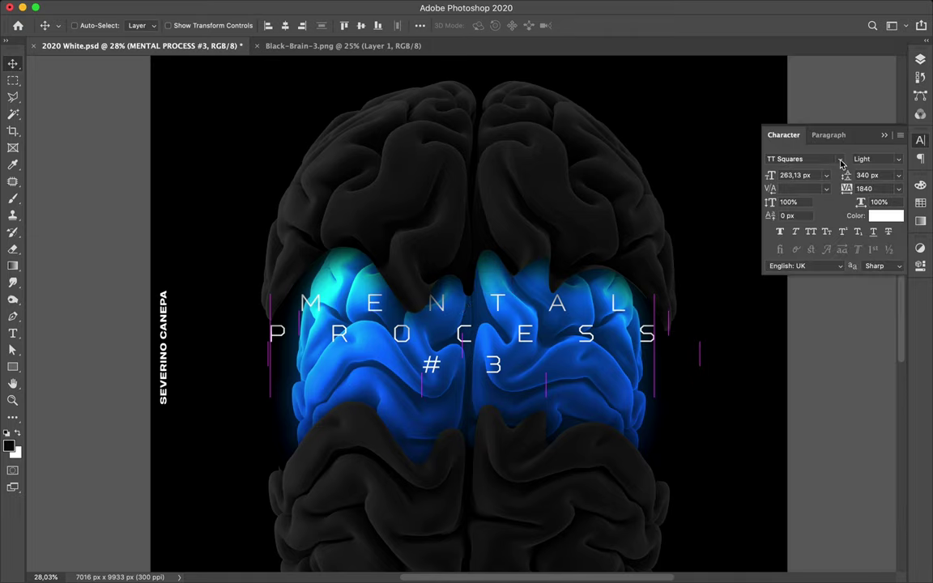
Step the leading up from 350 px through 360, 370, 380 and 390 to 400 px
left_click(873, 175)
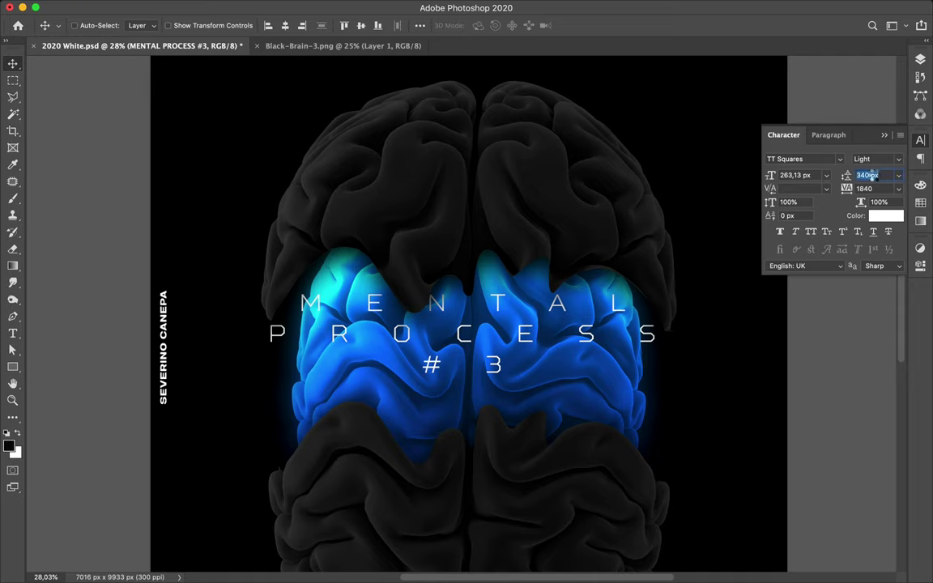
type("350")
key("Return")
type("360")
key("Return")
type("370")
key("Return")
type("380")
key("Return")
type("390")
key("Return")
key("shift+Up")
key("shift+Up")
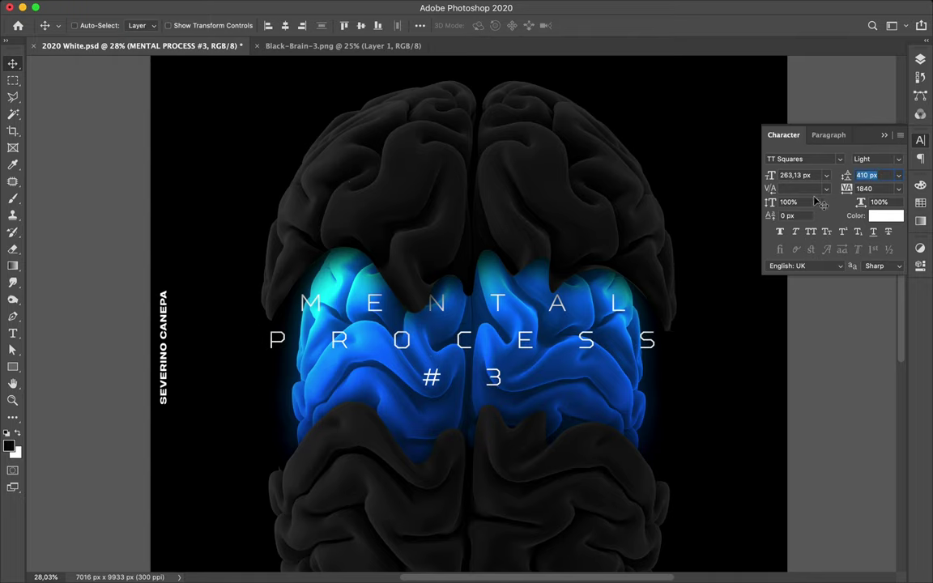
Set the leading to 550 px, then reduce it through 540 and 520 to 470 px
left_click(861, 175)
left_click(855, 178)
type("550")
left_click(877, 188)
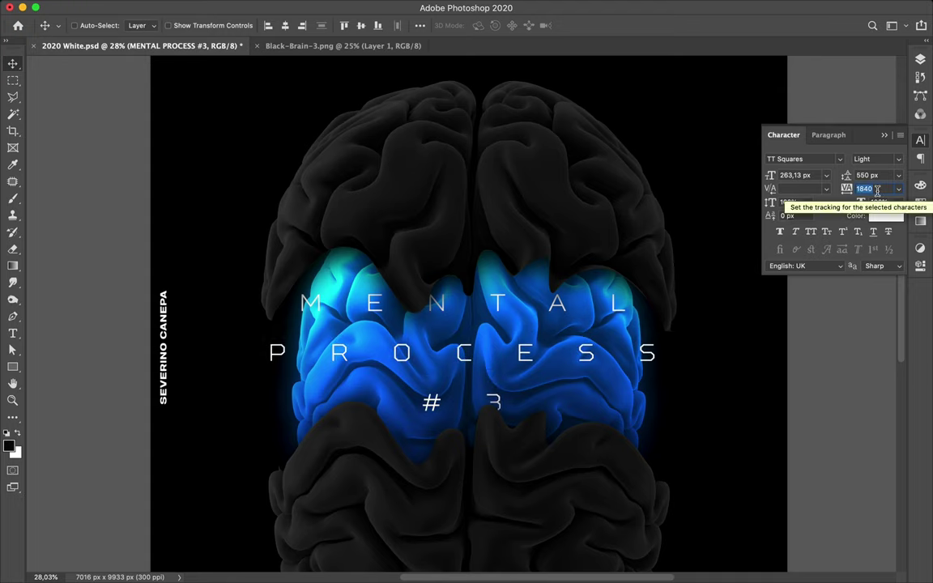
left_click(867, 175)
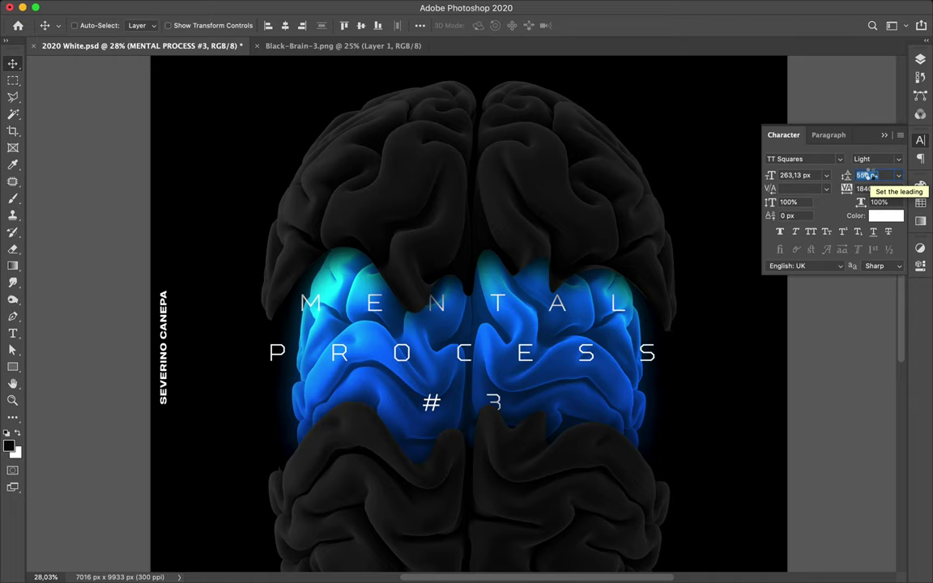
type("540")
key("Return")
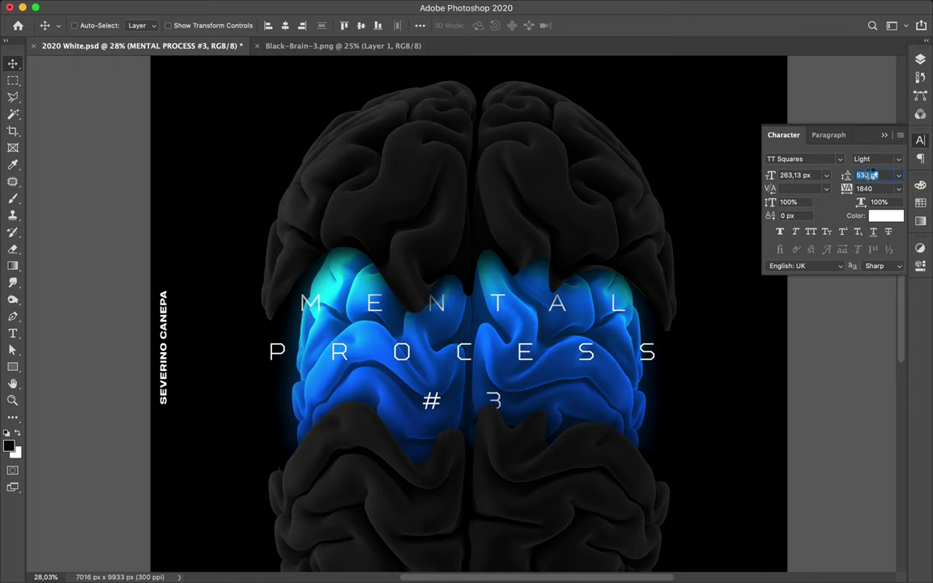
key("shift+Down")
key("shift+Down")
key("shift+Down")
key("shift+Down")
key("shift+Down")
key("shift+Down")
type("4")
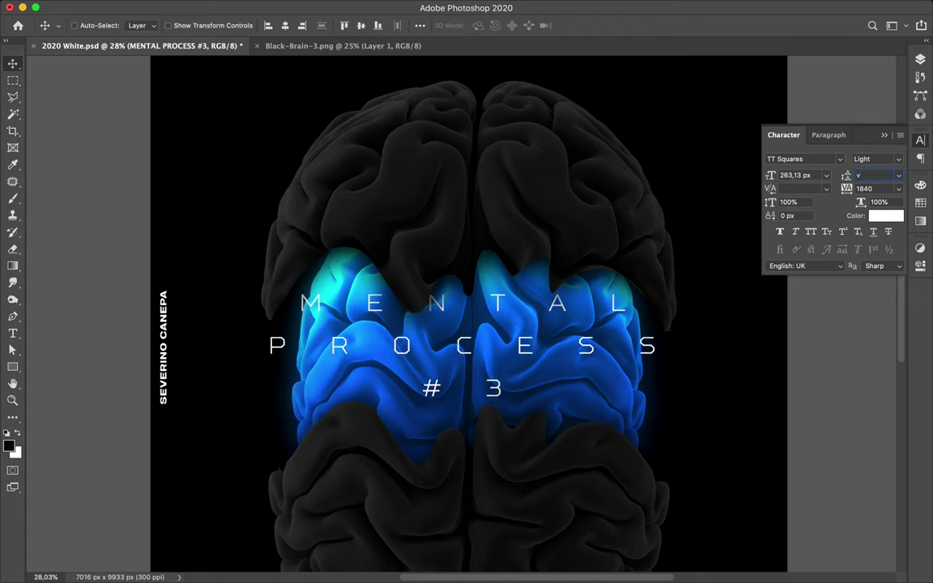
type("70")
key("Return")
Nudge the title block into place and settle the leading at 490 px
left_click_drag(466, 347, 468, 359)
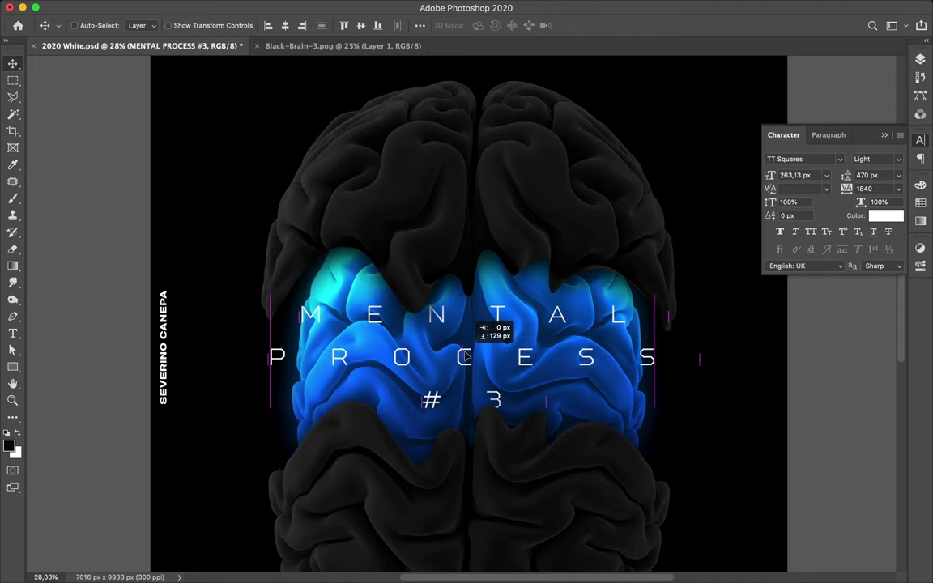
left_click_drag(468, 359, 466, 354)
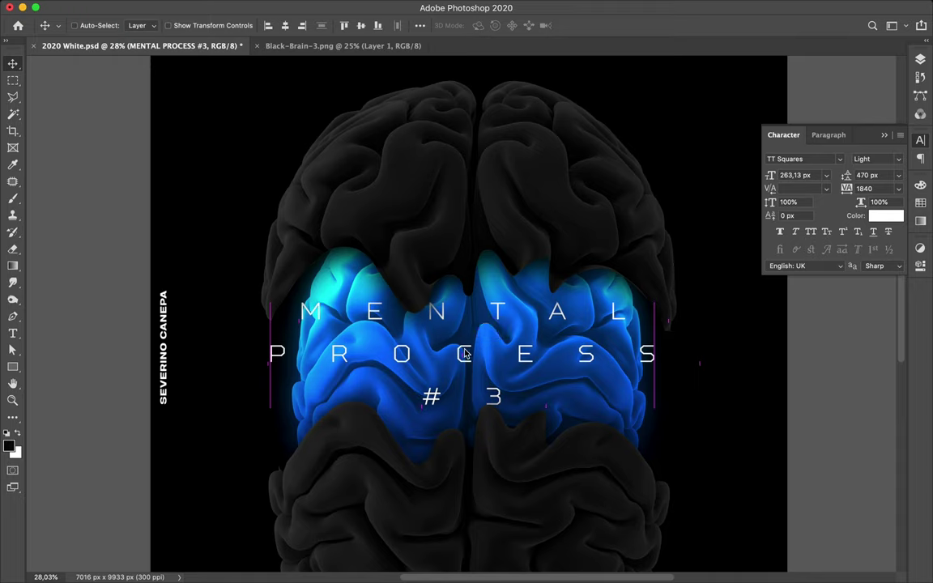
left_click(877, 176)
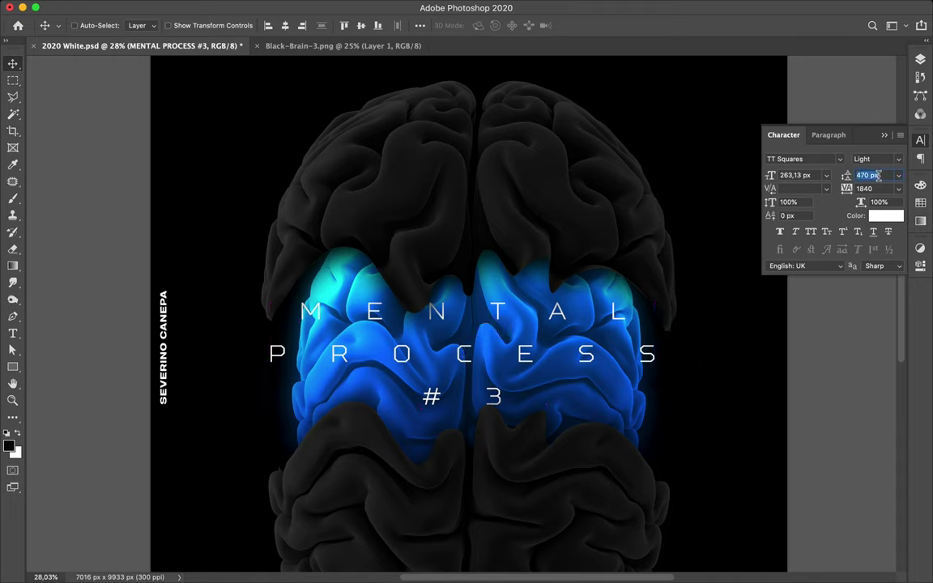
key("shift+Up")
key("shift+Up")
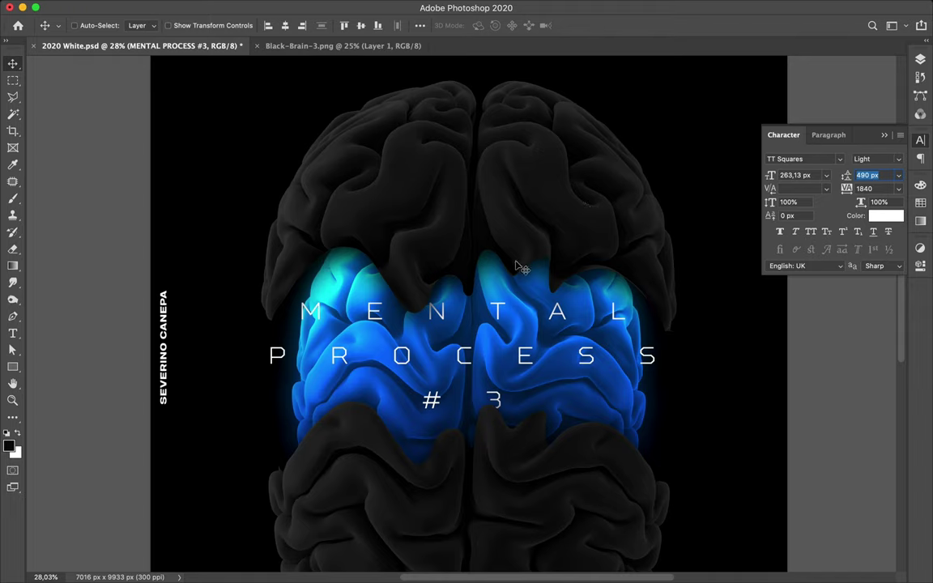
key("Return")
key("shift+Up")
key("shift+Up")
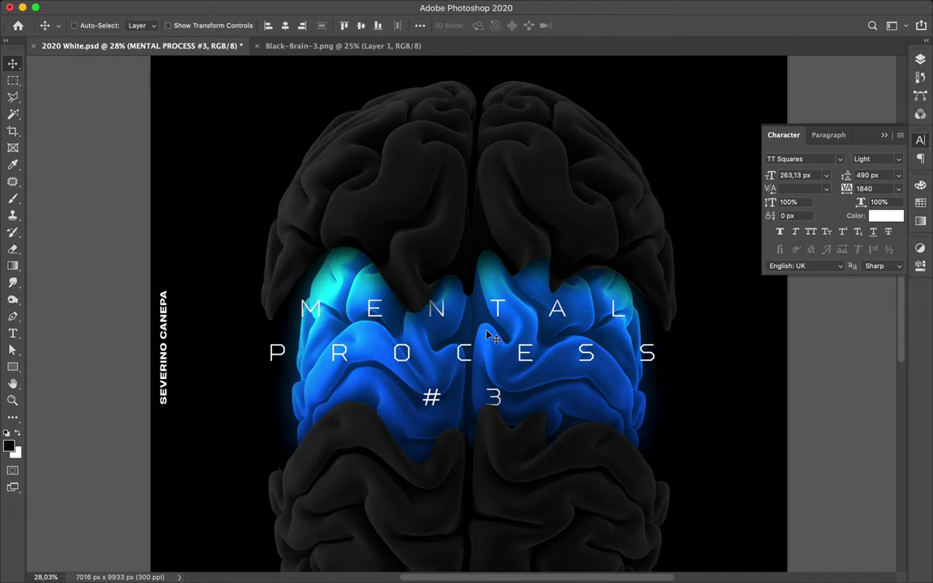
Drag the MENTAL PROCESS #3 title down over the lower dark brain
scroll(490, 336, "down", 2)
scroll(490, 336, "down", 1)
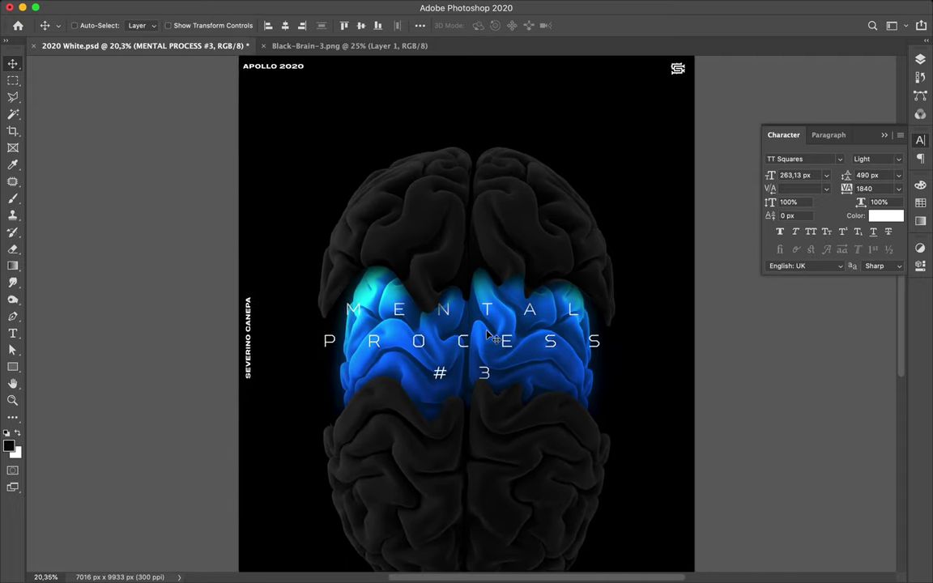
scroll(490, 336, "down", 1)
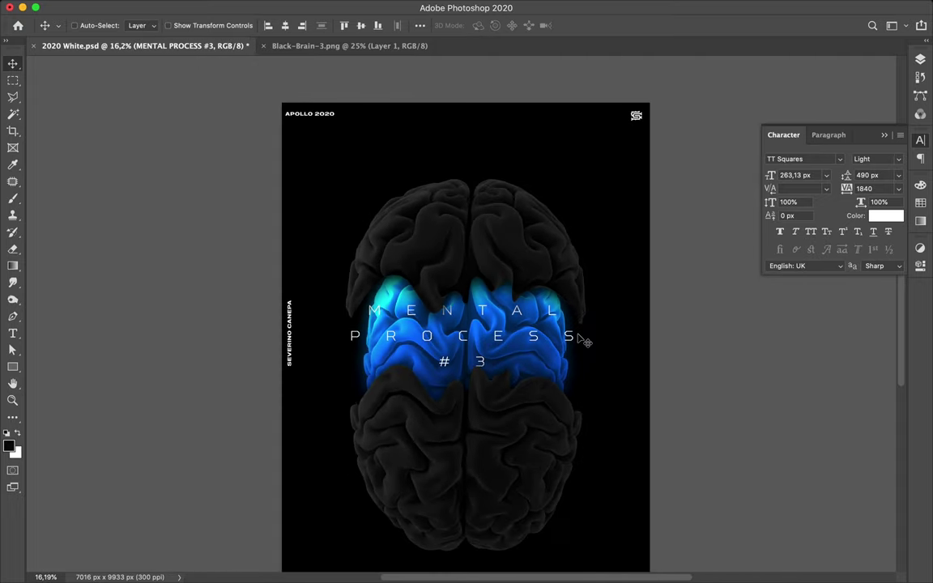
mouse_move(581, 340)
left_mouse_down()
mouse_move(544, 431)
mouse_move(546, 455)
left_mouse_up()
Move the text layer to the top of the stack and lower the title slightly
left_click(920, 60)
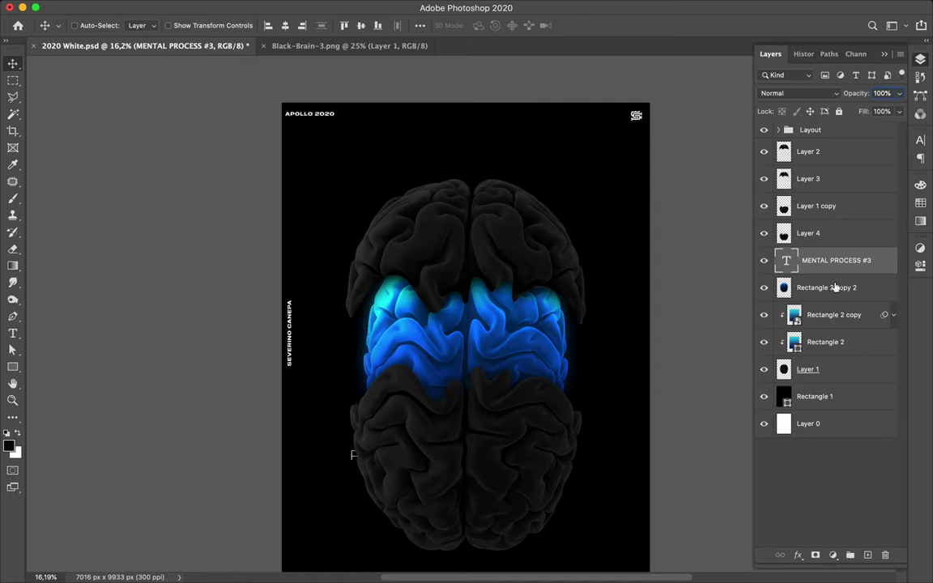
left_click_drag(831, 261, 817, 149)
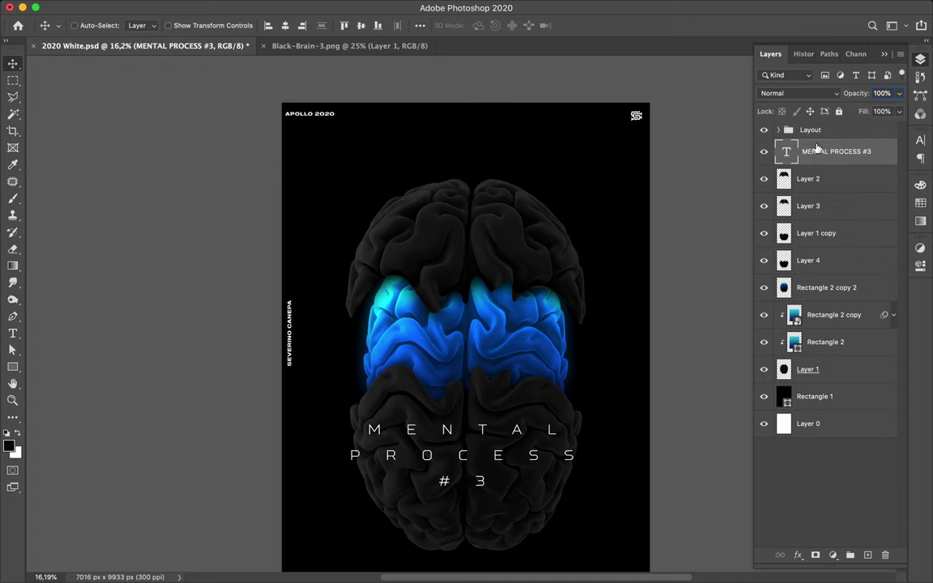
scroll(633, 406, "down", 5)
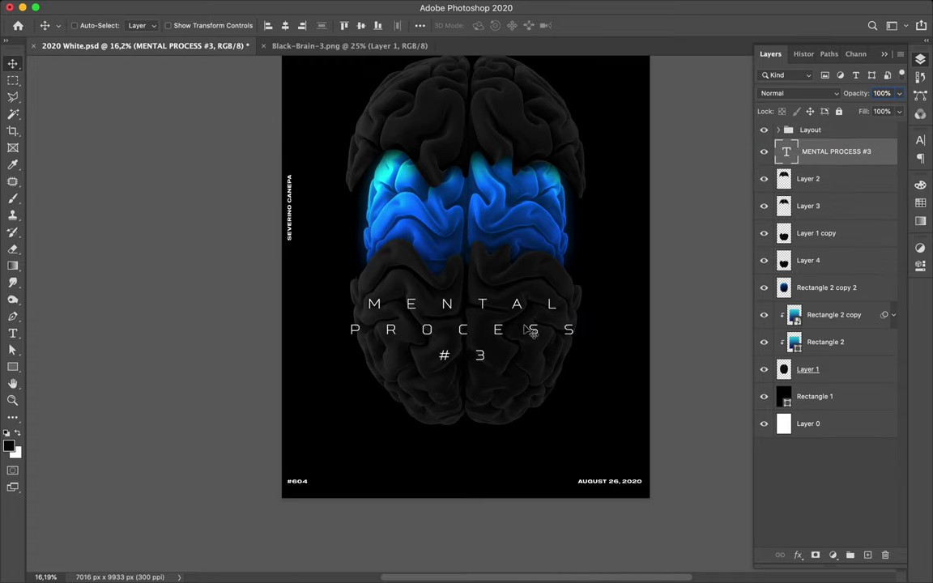
left_click_drag(502, 332, 502, 348)
scroll(670, 287, "up", 3)
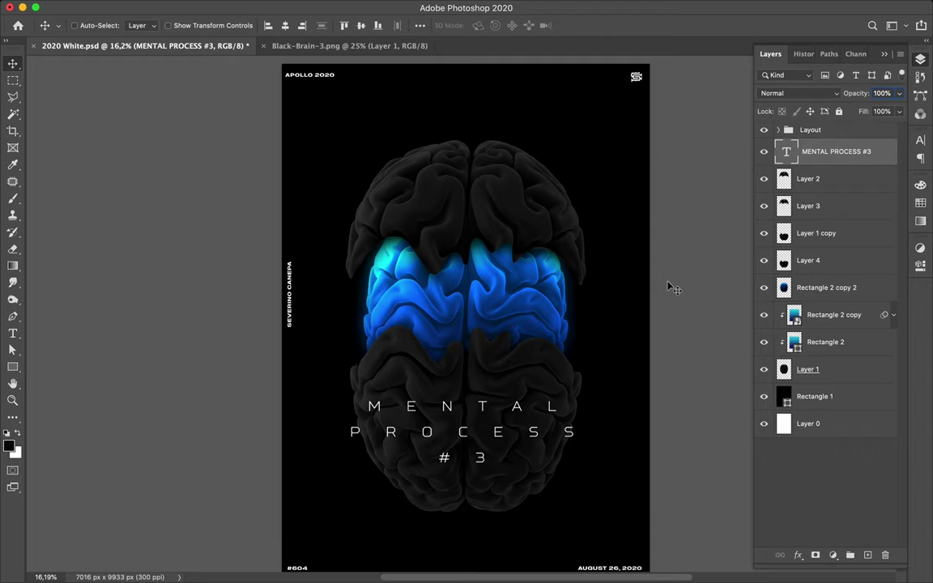
left_click(920, 140)
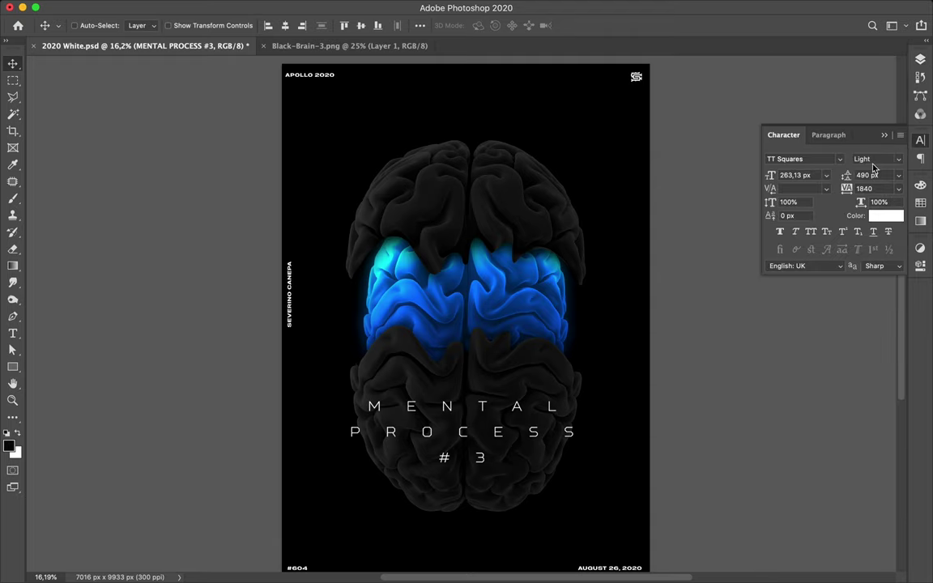
Tighten the title's leading to 430 px and shrink its font size to 174 px
left_click(869, 175)
key("shift+Down")
key("shift+Down")
key("shift+Down")
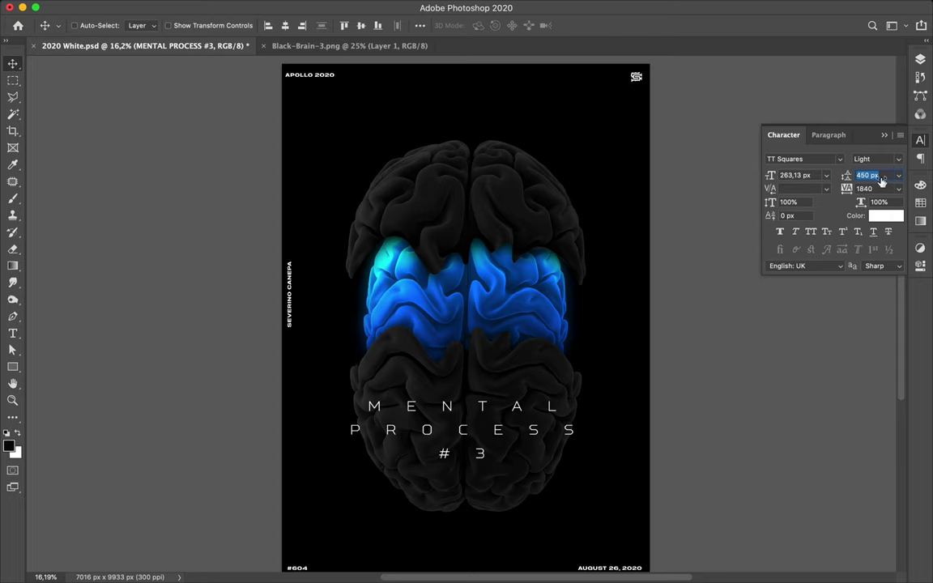
key("shift+Down")
key("shift+Down")
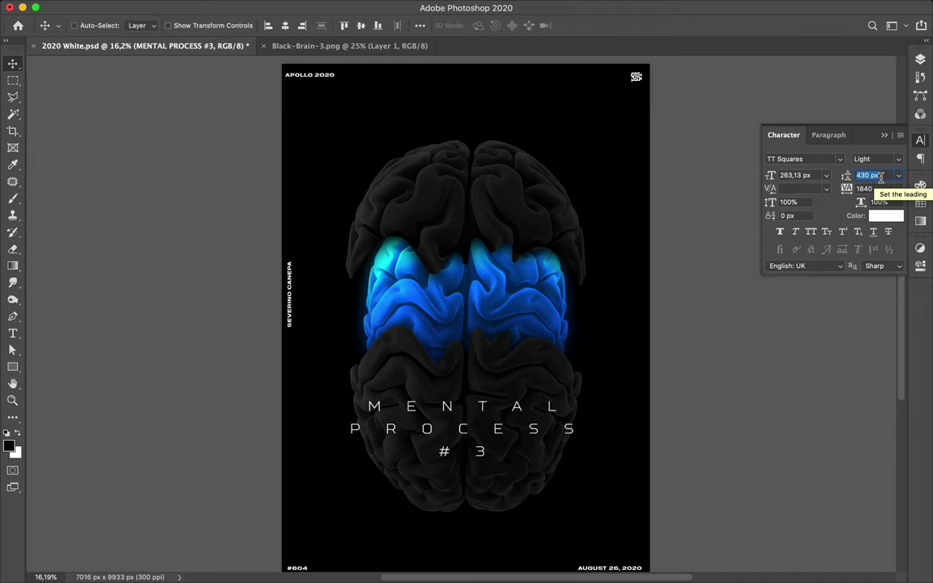
left_click(809, 175)
double_click(809, 175)
type("254")
key("Return")
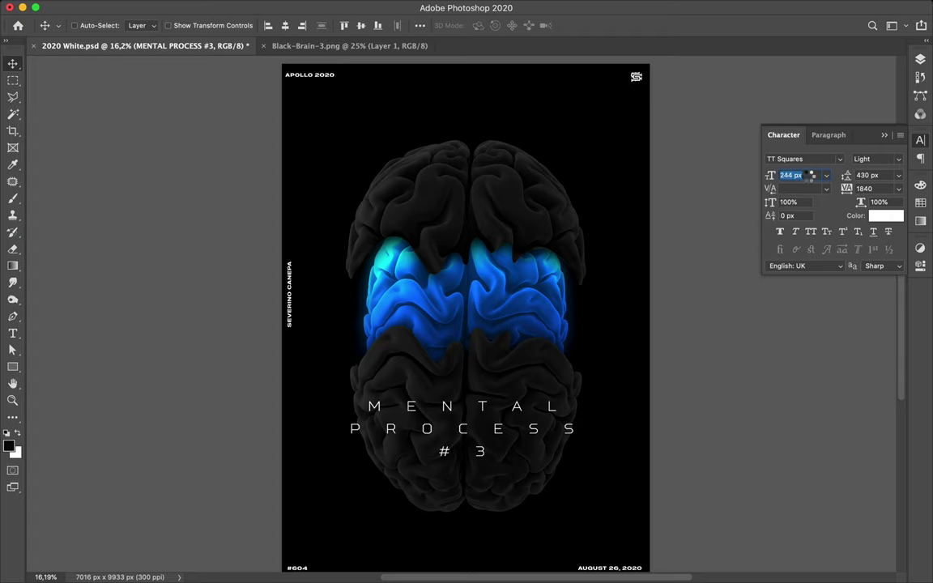
key("shift+Down")
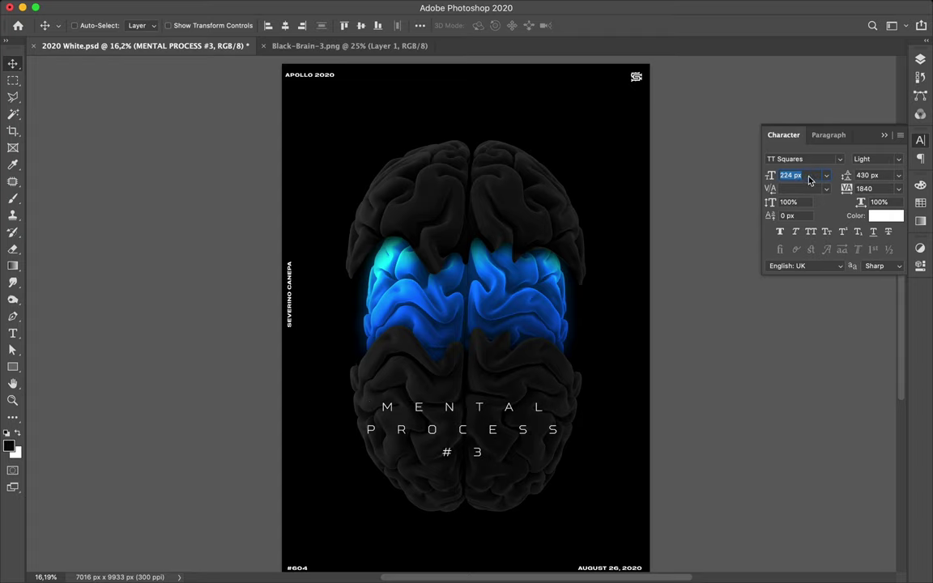
key("shift+Down")
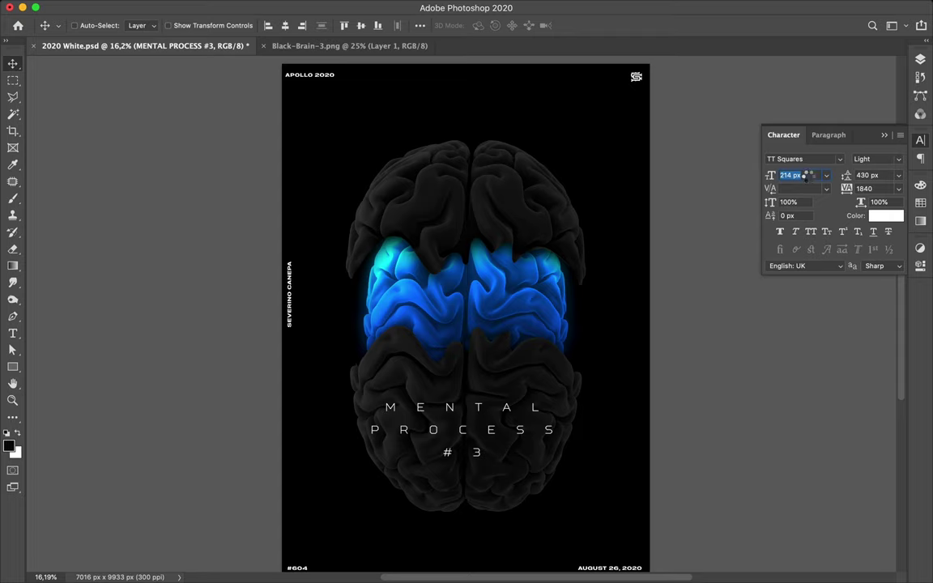
key("shift+Down")
key("shift+Down")
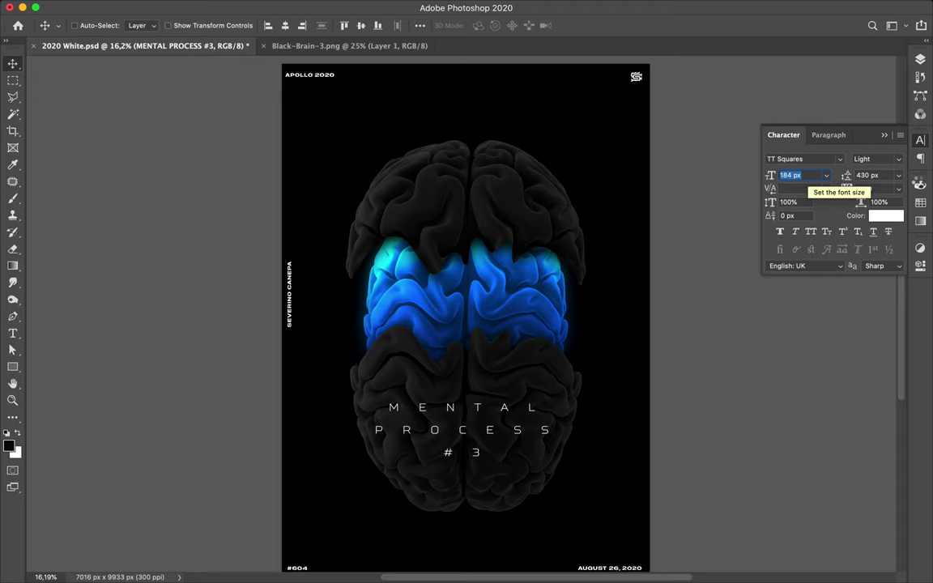
key("shift+Down")
key("shift+Down")
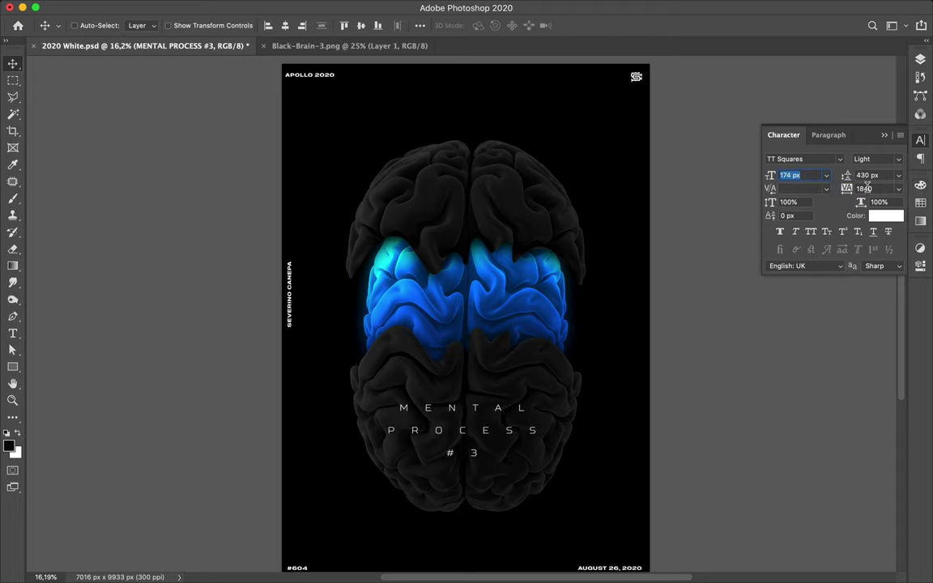
Widen the title's tracking to 2440
left_click(867, 187)
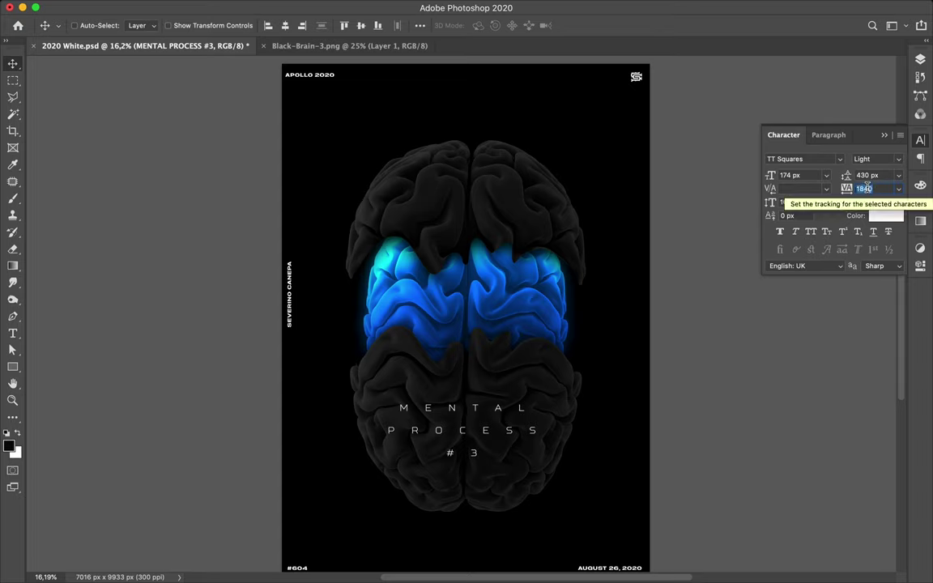
key("shift+Up")
key("shift+Up")
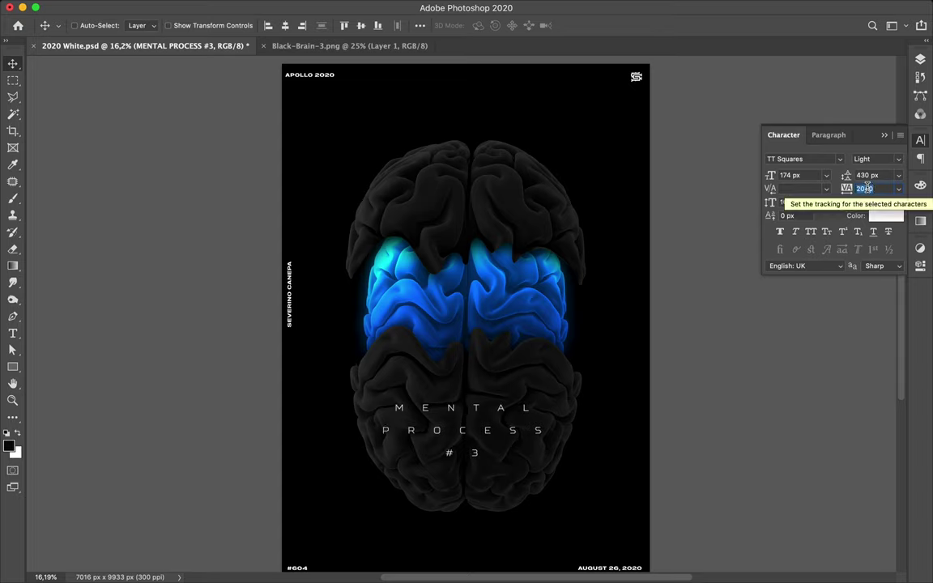
key("shift+Up")
key("shift+Up")
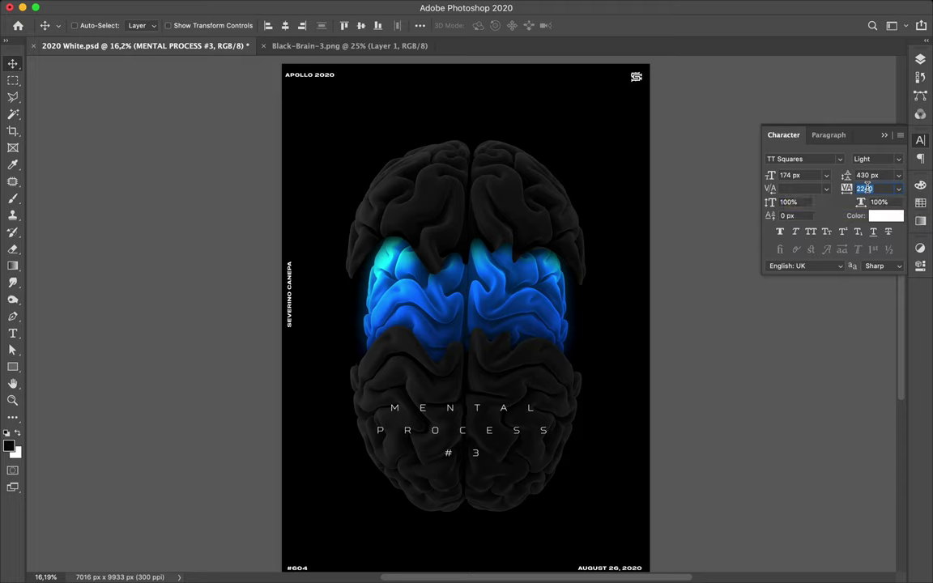
key("shift+Up")
key("shift+Up")
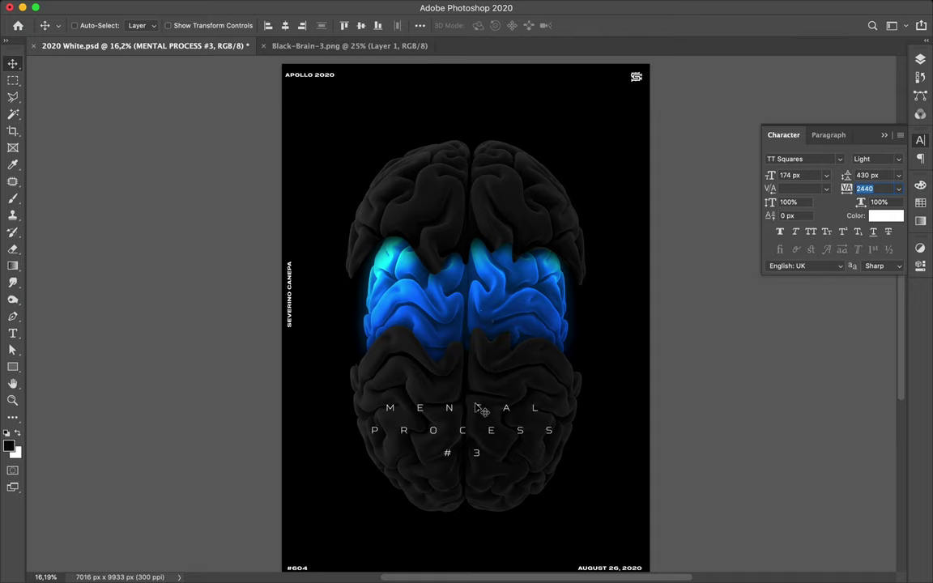
Turn on Auto-Select and pick the background layer on the canvas, leaving the title unselected
key("super")
left_click(293, 280, "super")
left_click(322, 87, "super")
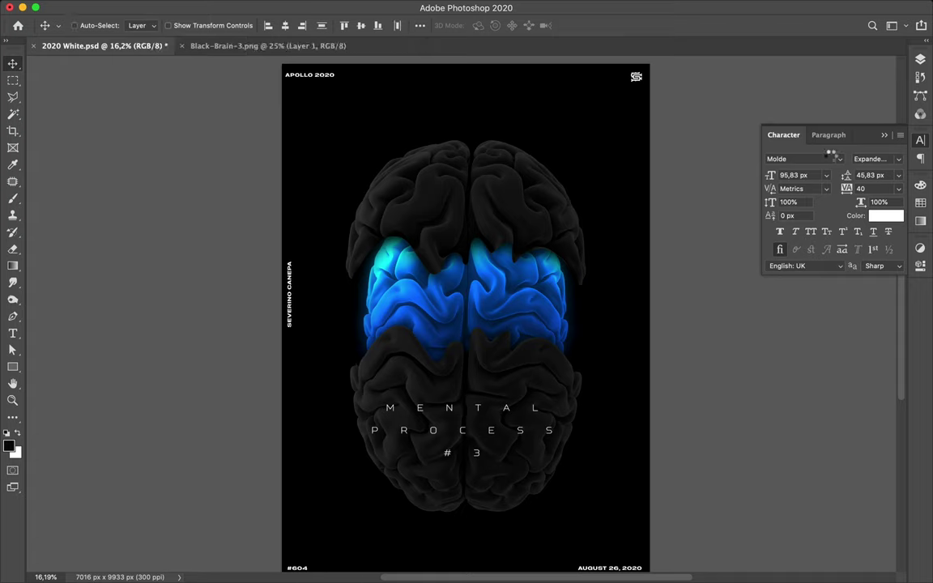
Replace the captions' Molde font with TT Squares Regular in the Character panel
left_click(794, 159)
double_click(791, 160)
type("tt squares")
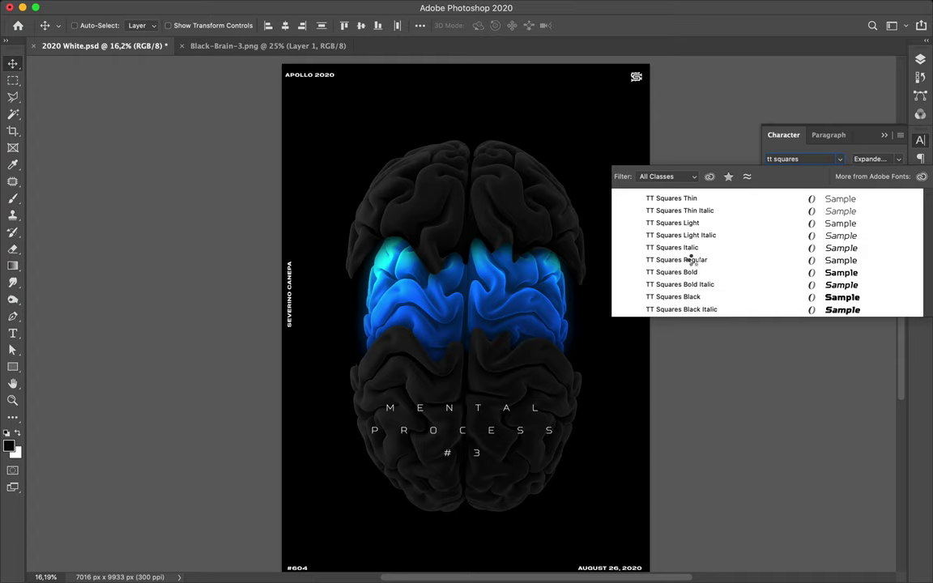
key("Down")
key("Down")
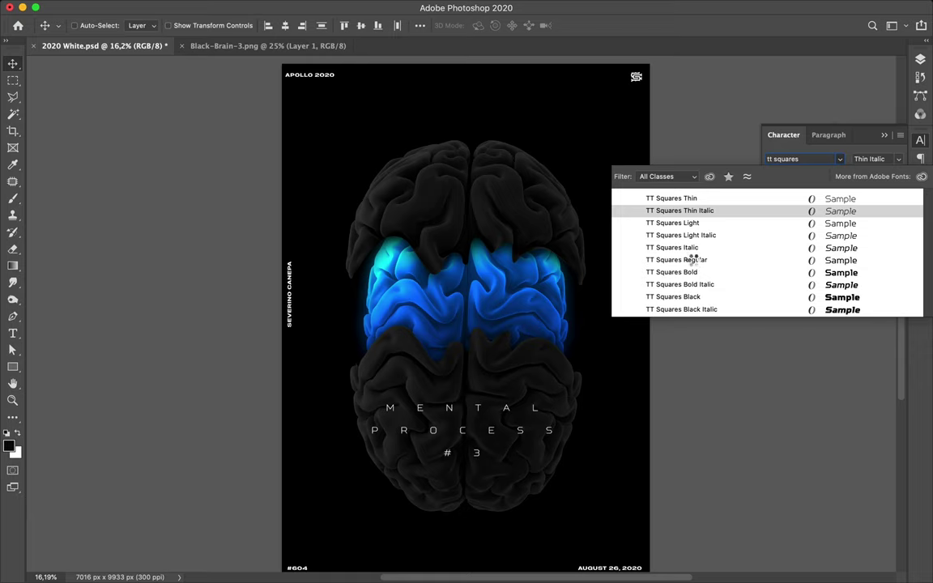
left_click(693, 259)
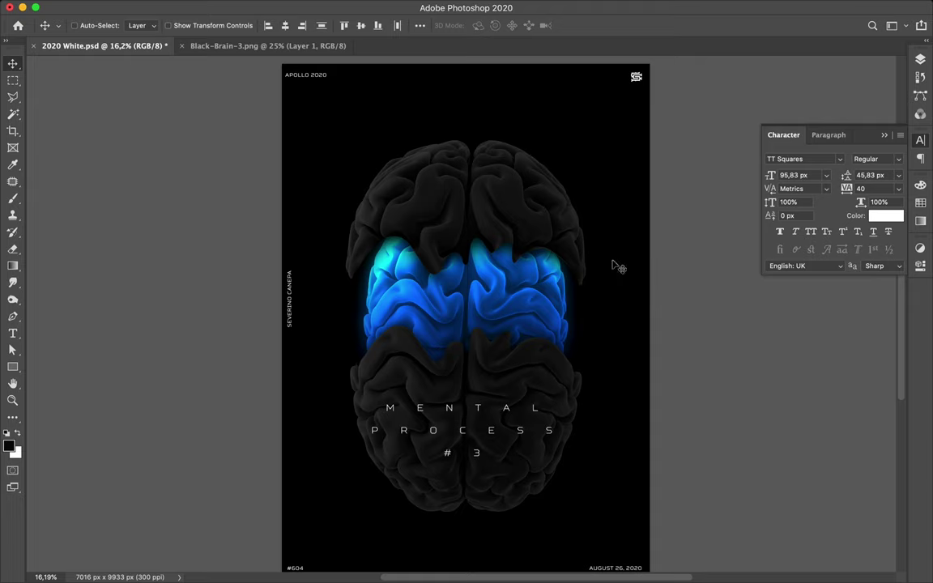
scroll(612, 265, "up", 1)
scroll(610, 265, "up", 1)
scroll(612, 266, "down", 1)
scroll(612, 266, "down", 1)
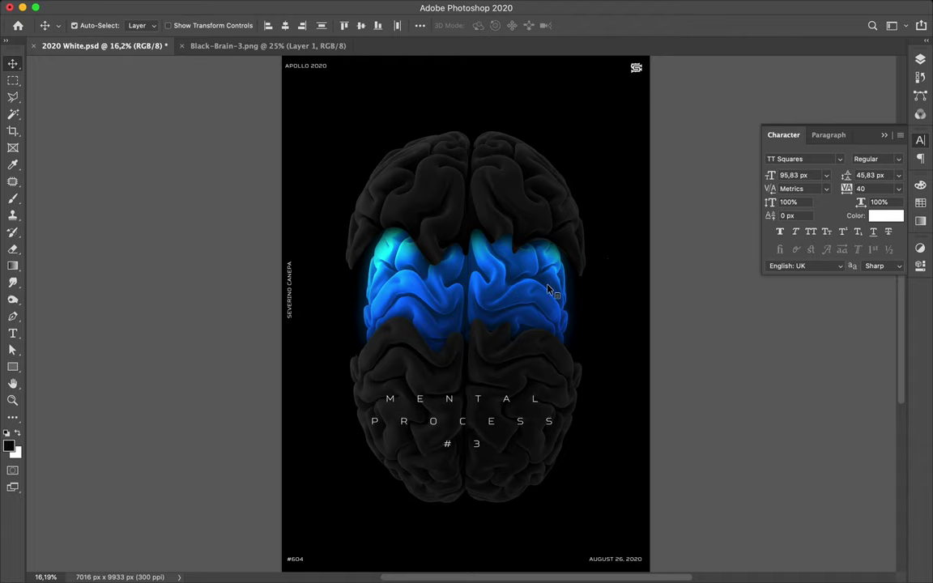
Duplicate the Rectangle 2 copy 2 glow layer and enlarge the copy to about 117%, centred on the poster
left_click(609, 265)
key("F7")
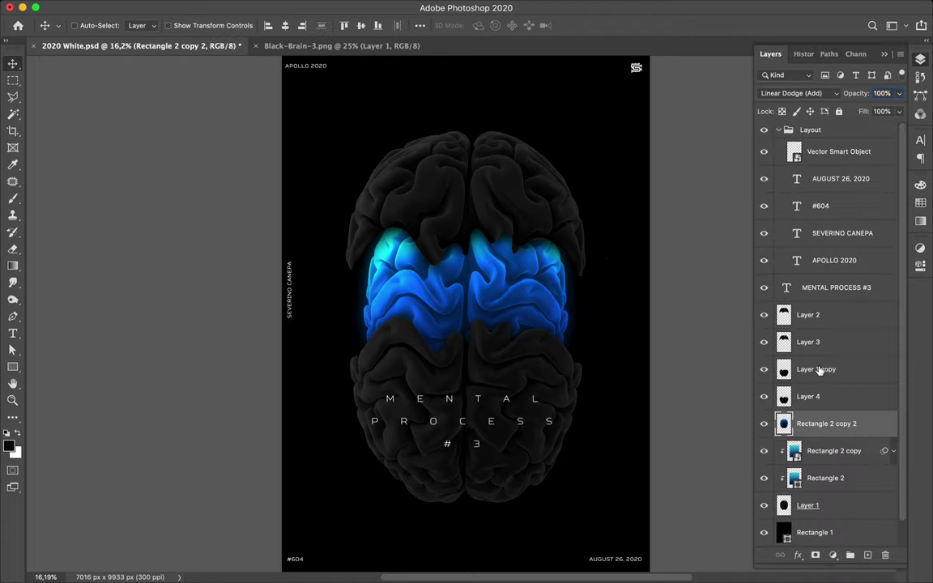
left_click_drag(814, 423, 820, 518)
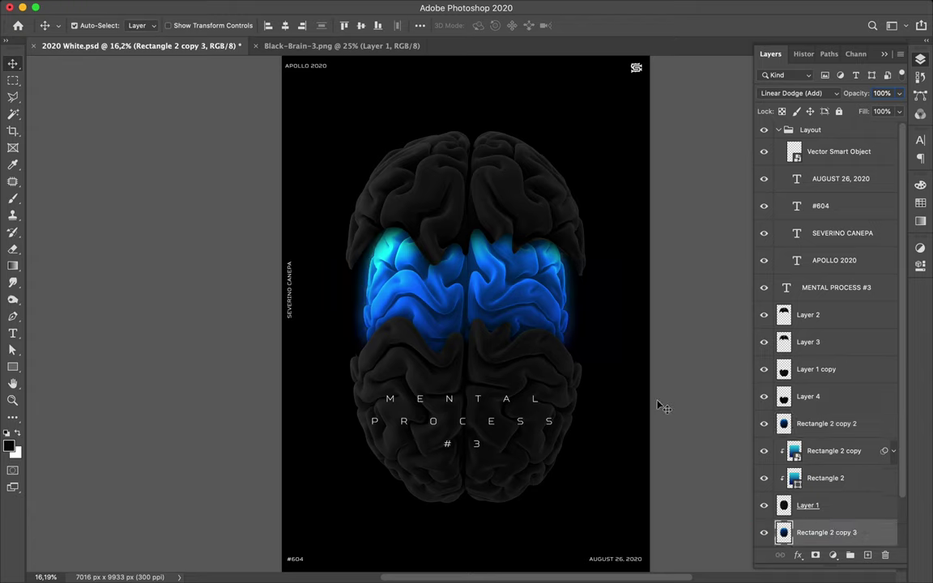
key("ctrl+t")
left_click_drag(465, 449, 468, 471)
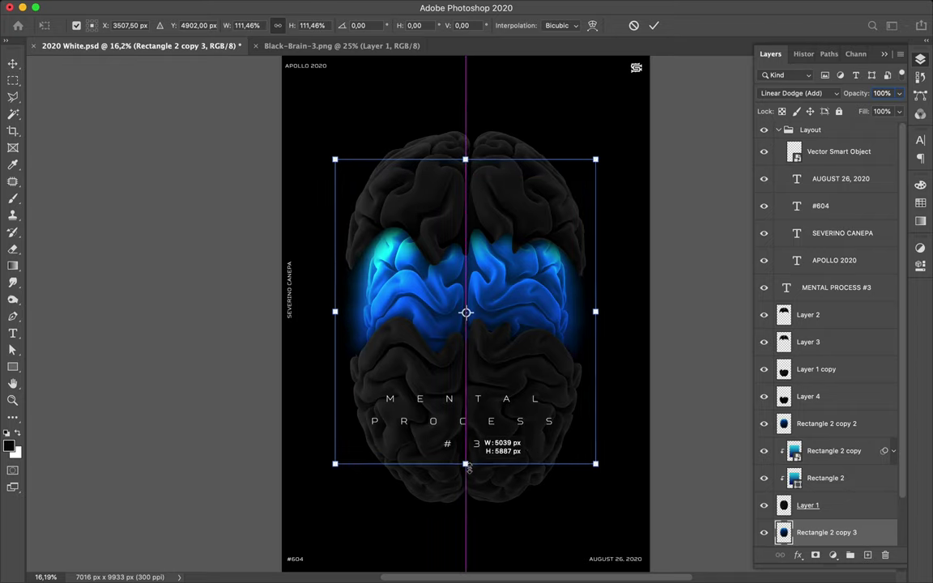
left_click_drag(468, 470, 465, 473)
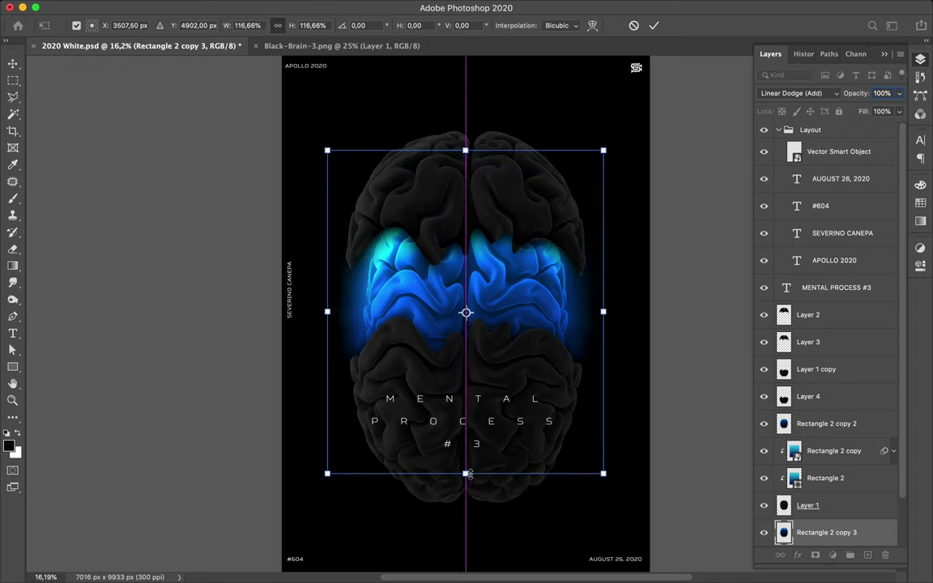
left_click_drag(573, 301, 571, 302)
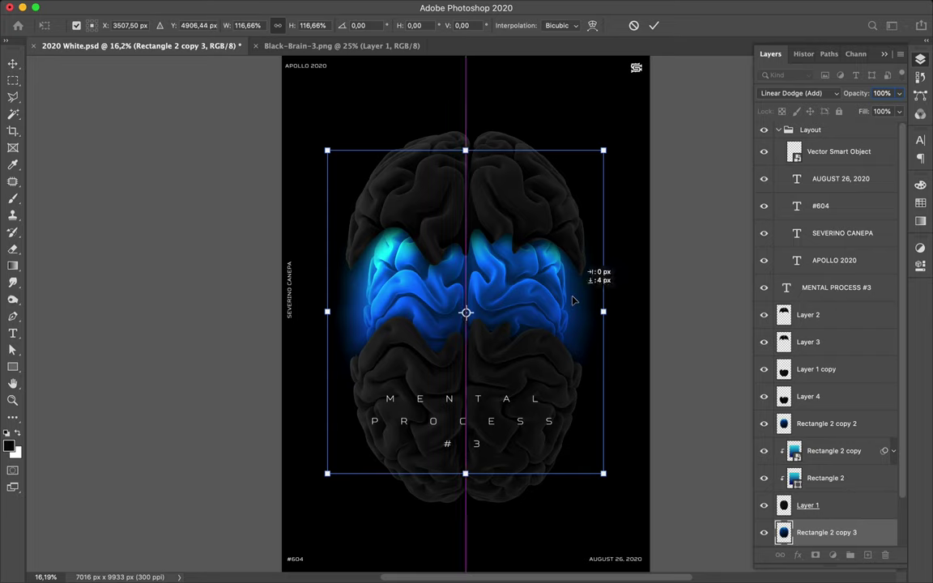
key("Return")
Keep the enlarged glow on Linear Dodge (Add) and move it above the brain layers
left_click(834, 96)
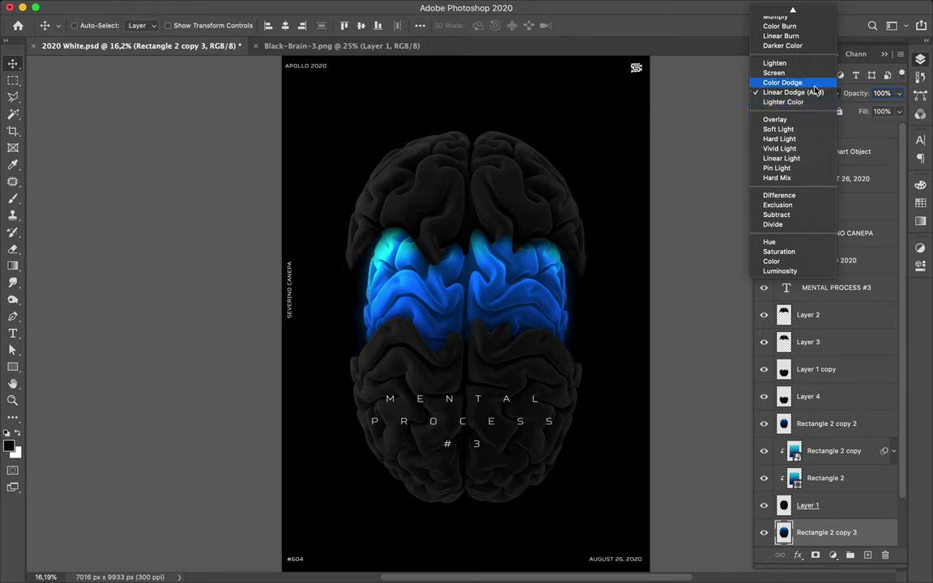
left_click(816, 94)
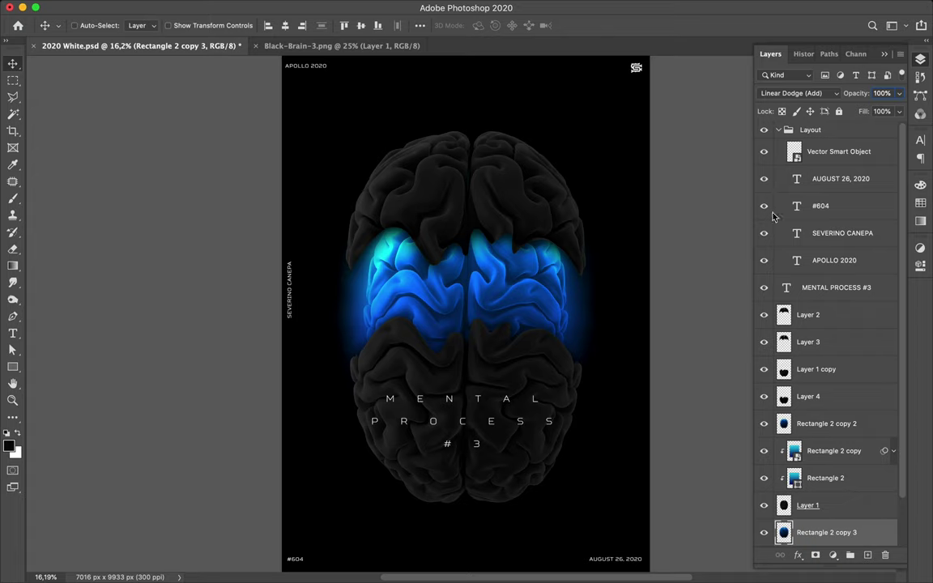
mouse_move(801, 532)
left_mouse_down()
mouse_move(838, 202)
mouse_move(827, 302)
left_mouse_up()
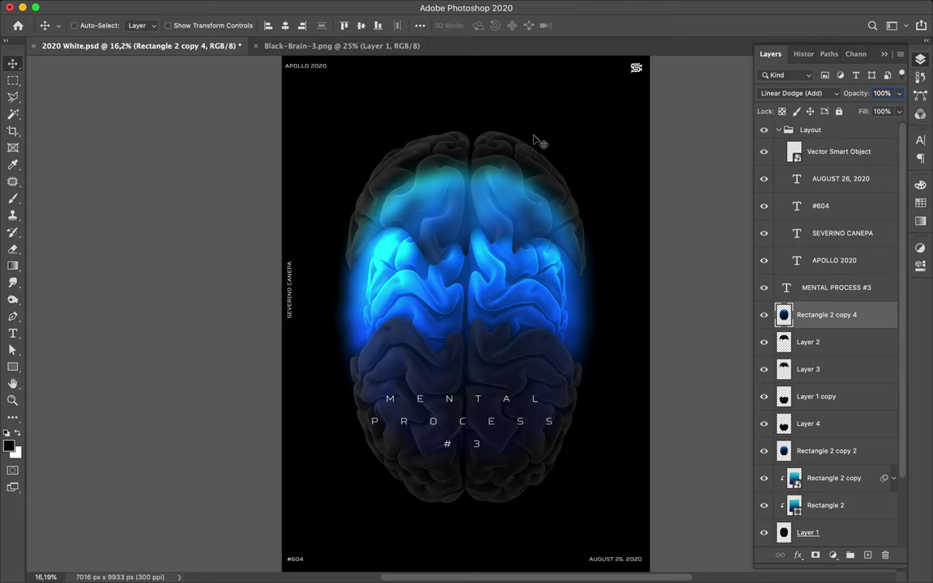
key("e")
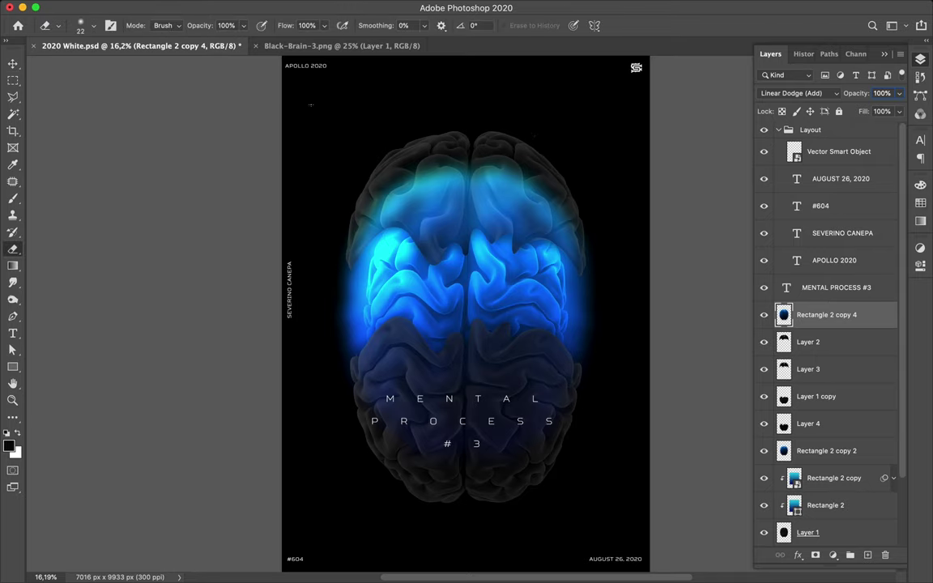
Set the eraser to a soft round brush 1700 px wide
left_click(95, 30)
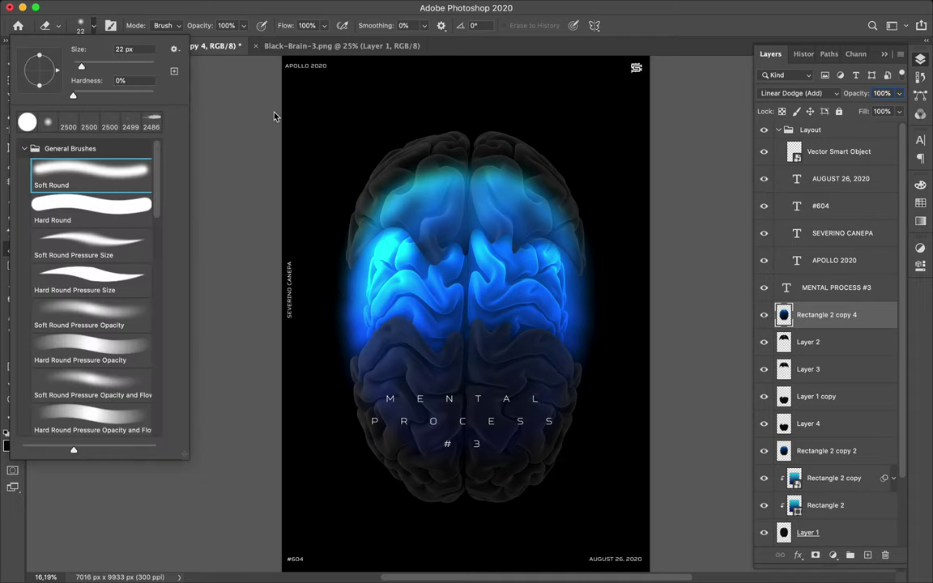
left_click_drag(82, 70, 150, 68)
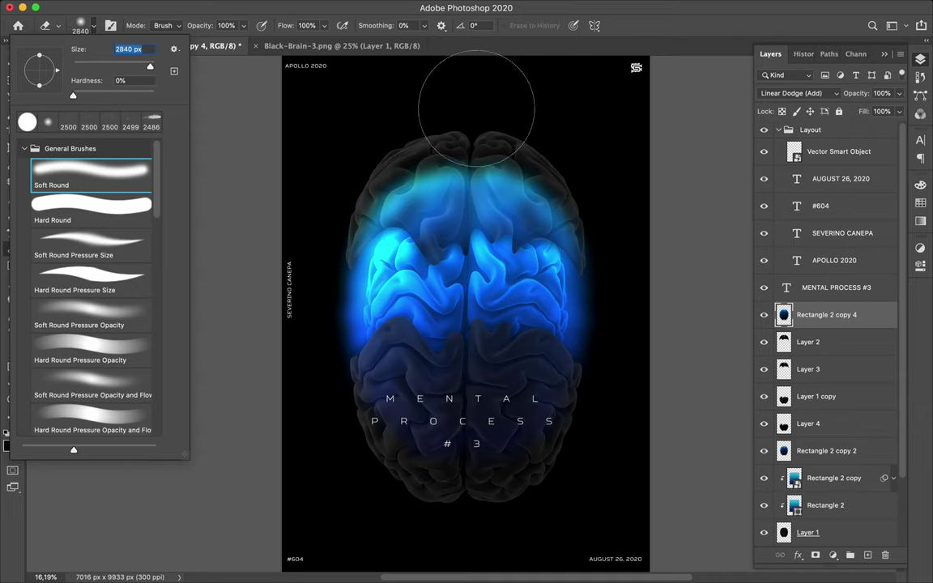
left_click_drag(150, 68, 152, 73)
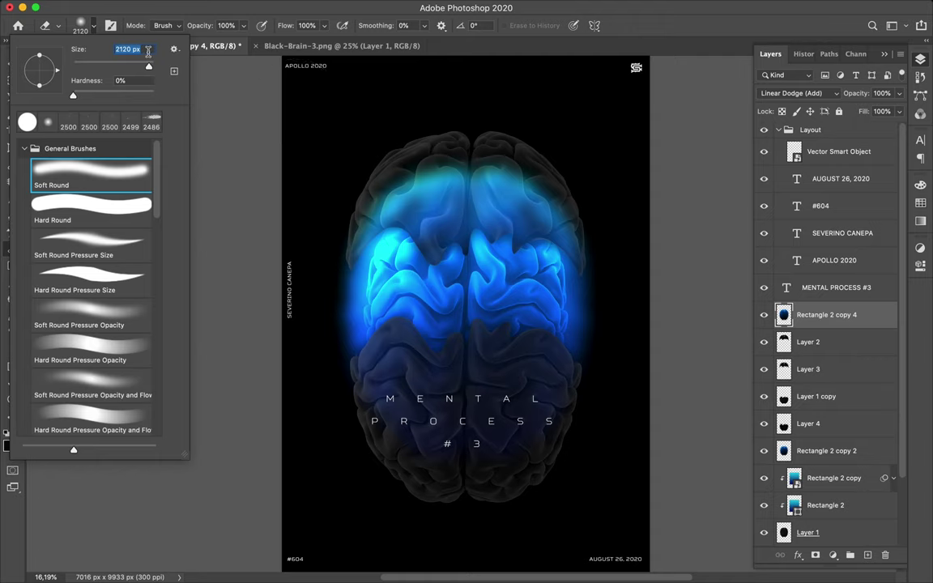
type("1700")
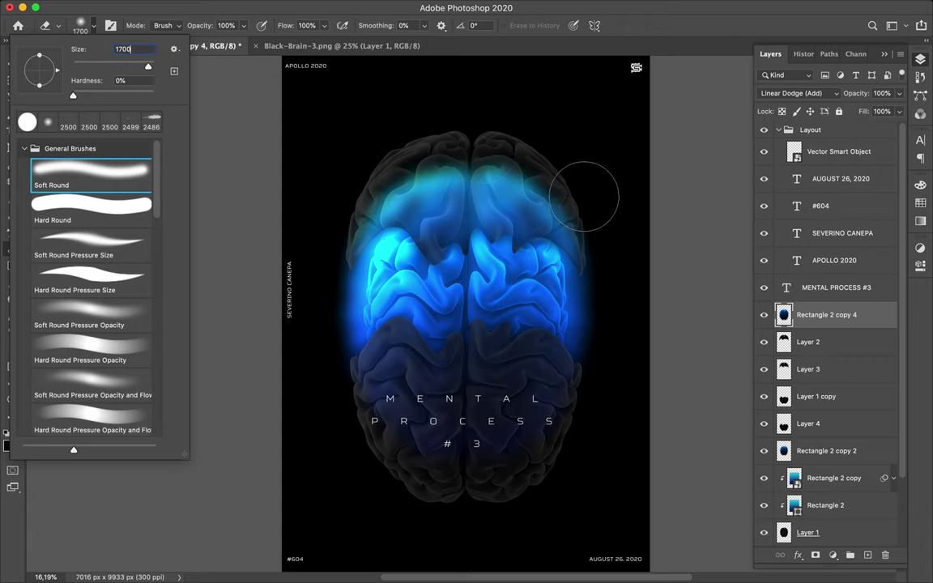
key("Return")
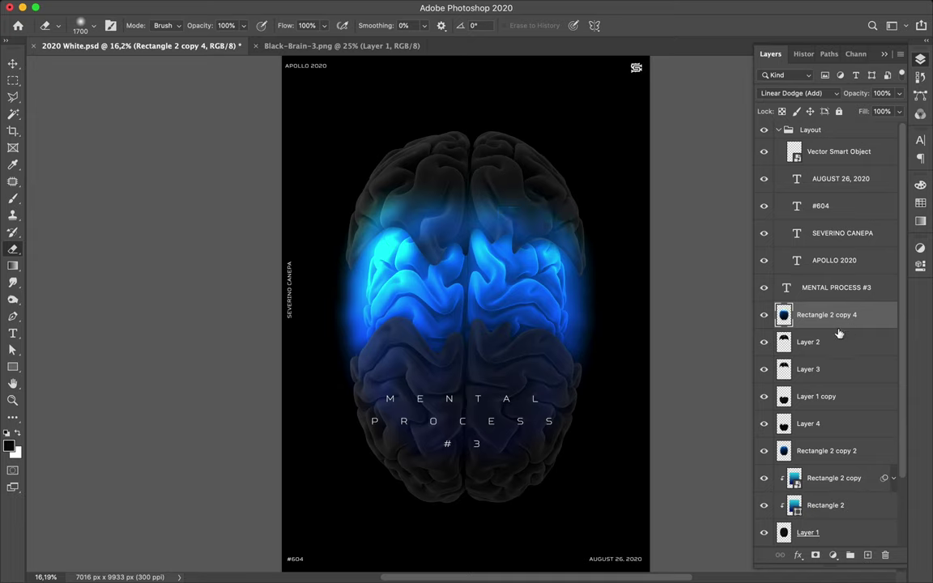
left_click_drag(834, 333, 828, 324)
Clip the enlarged glow copy to Layer 2 and zoom in on the brain
left_click(828, 325, "alt")
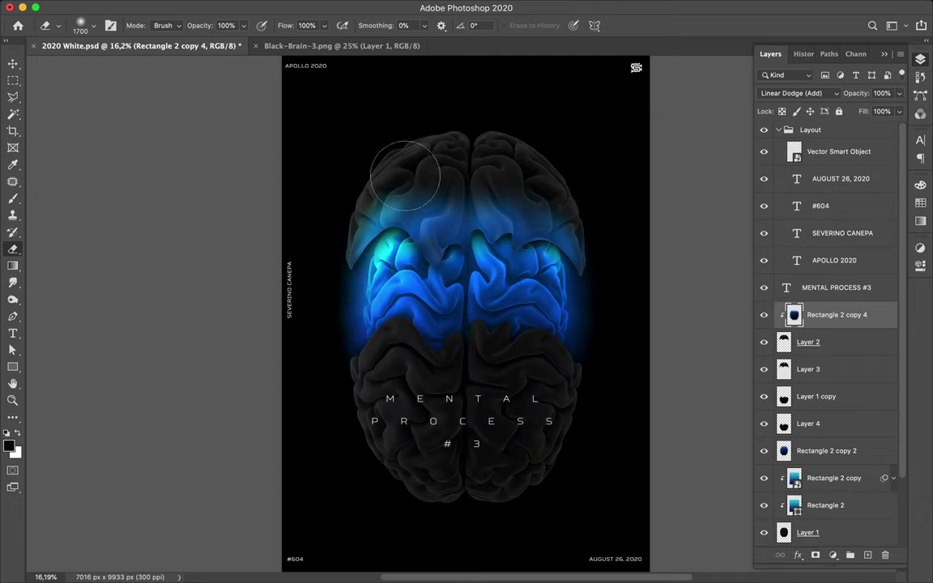
scroll(378, 174, "up", 3)
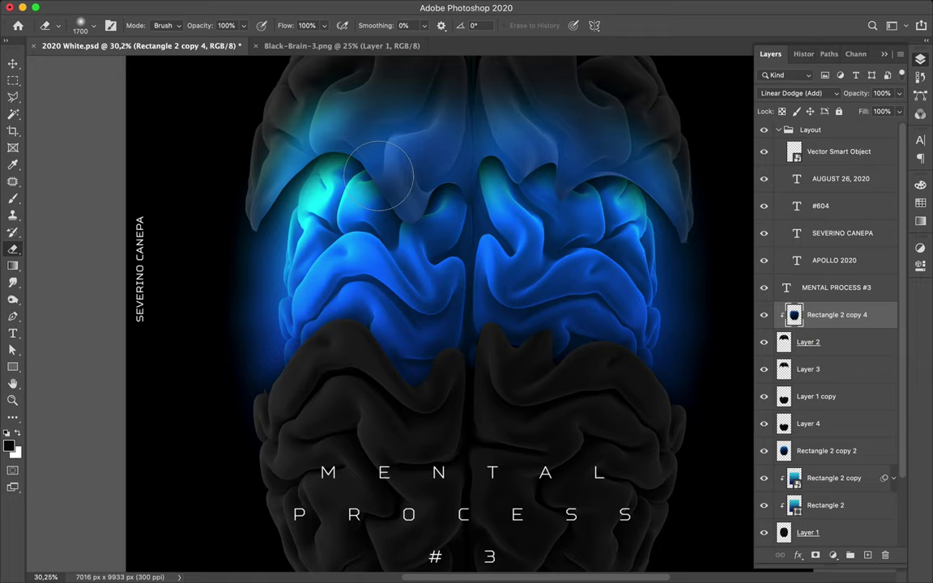
scroll(378, 175, "up", 3)
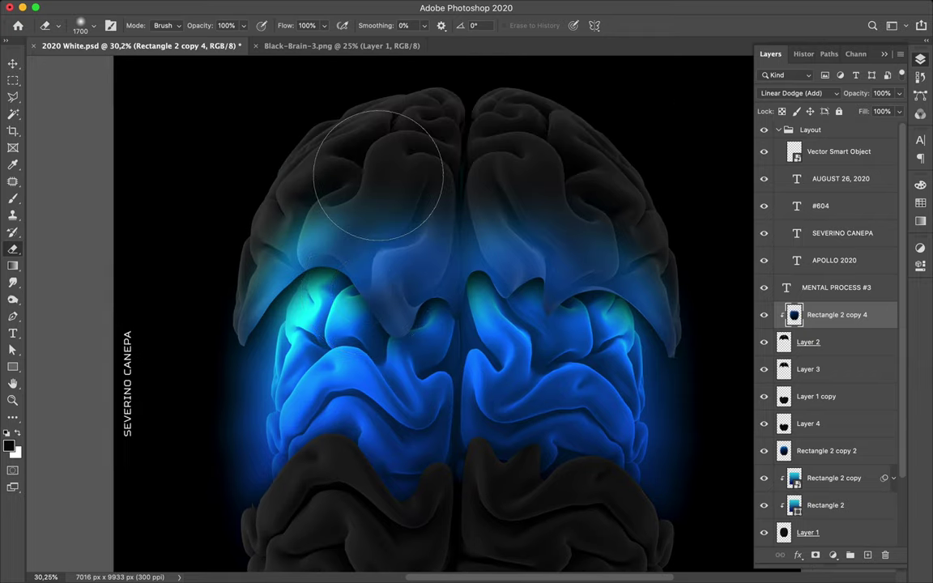
scroll(378, 174, "up", 2)
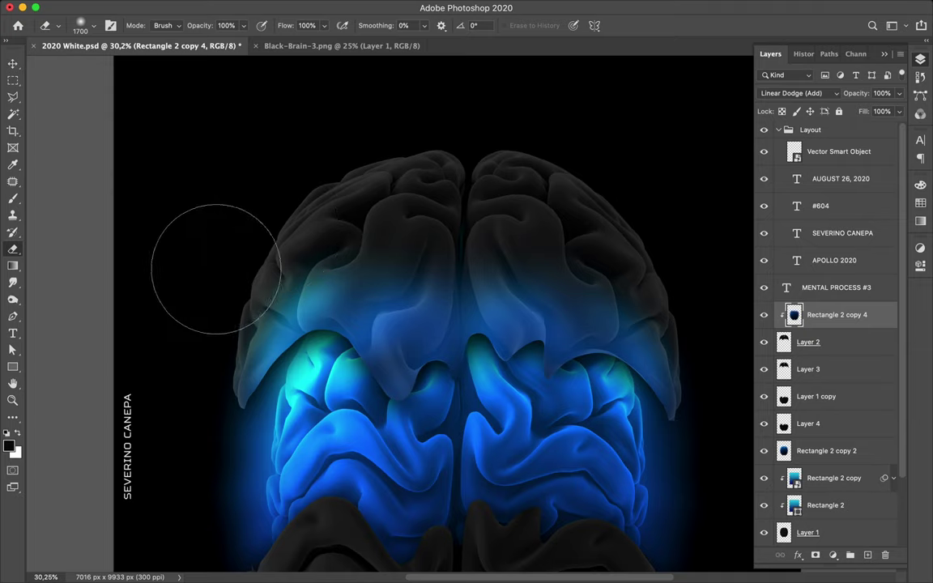
Erase the blue glow from the upper left and right hemispheres, softening the hard edge
left_click_drag(396, 227, 453, 228)
left_click_drag(532, 226, 629, 242)
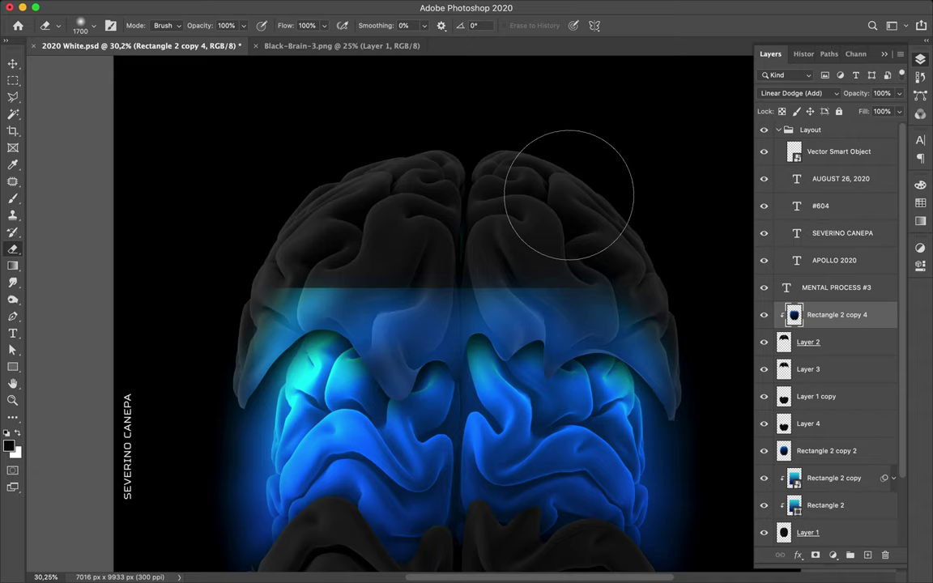
left_click(568, 195, "shift")
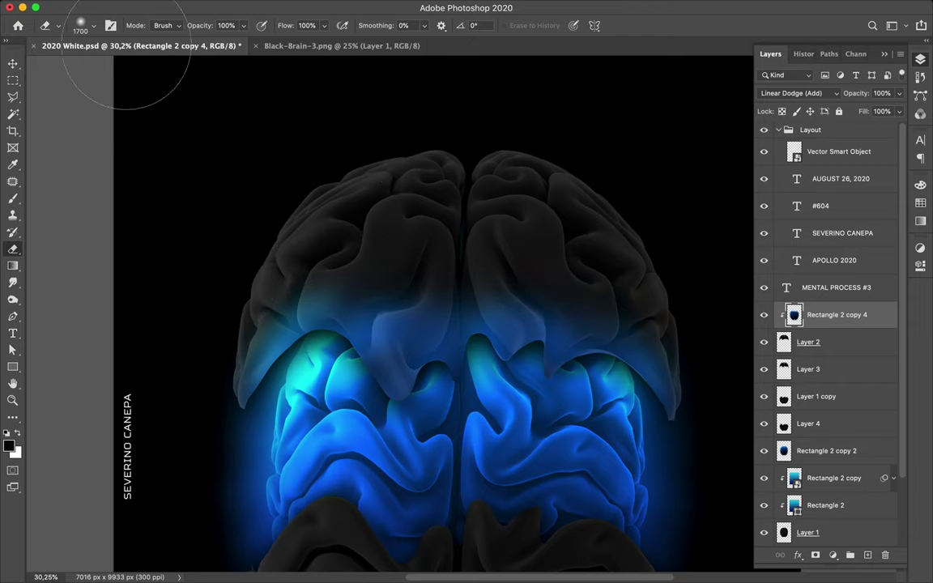
left_click(94, 26)
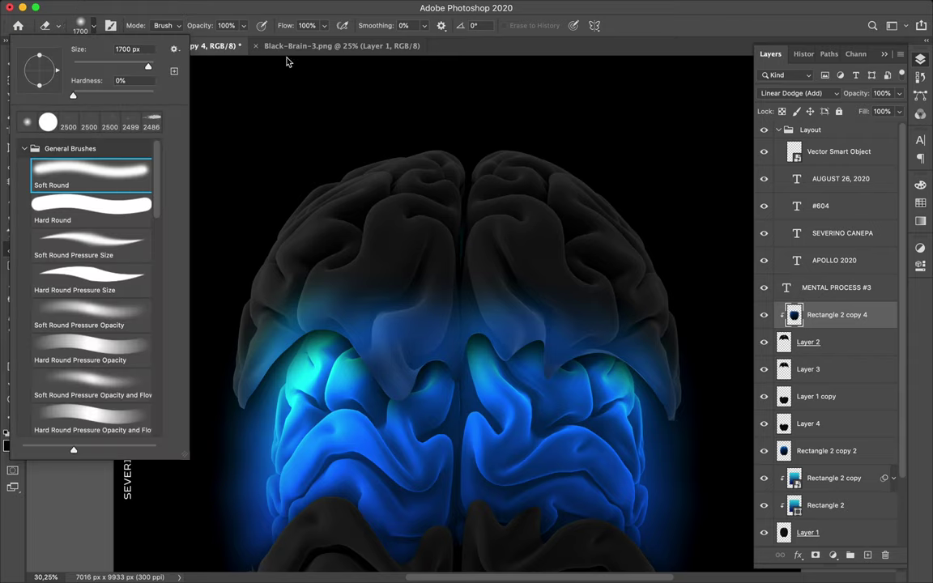
Reduce the eraser brush to 1300 px and bring up the glow layer's blend modes
double_click(119, 49)
type("1300")
key("Return")
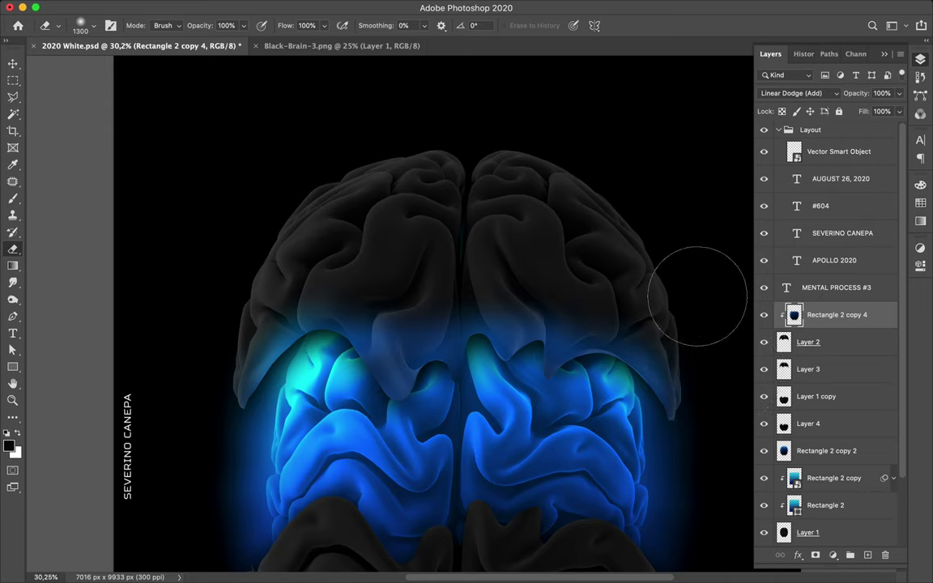
left_click(836, 94)
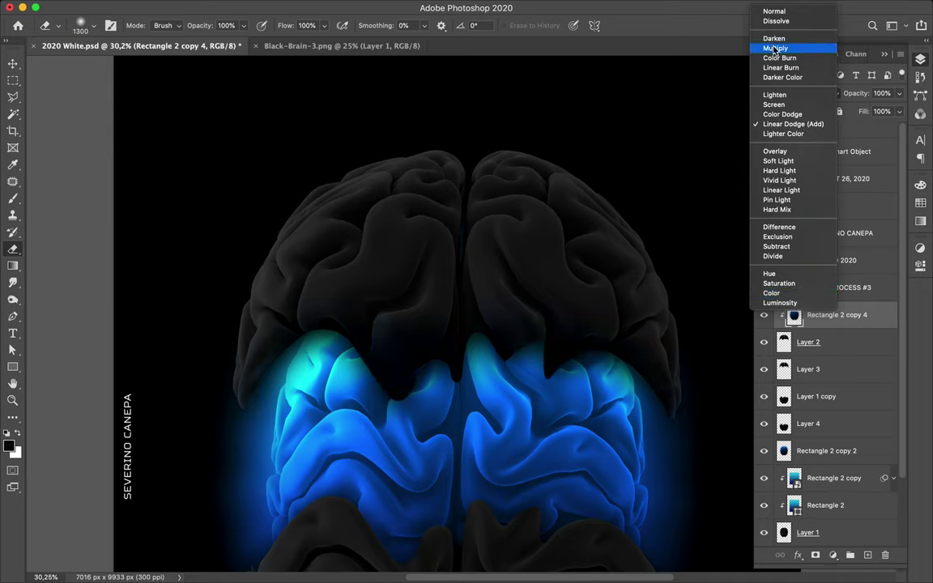
Set the glow to Color Dodge, then add a Linear Dodge (Add) duplicate below at 24% fill
left_click(782, 114)
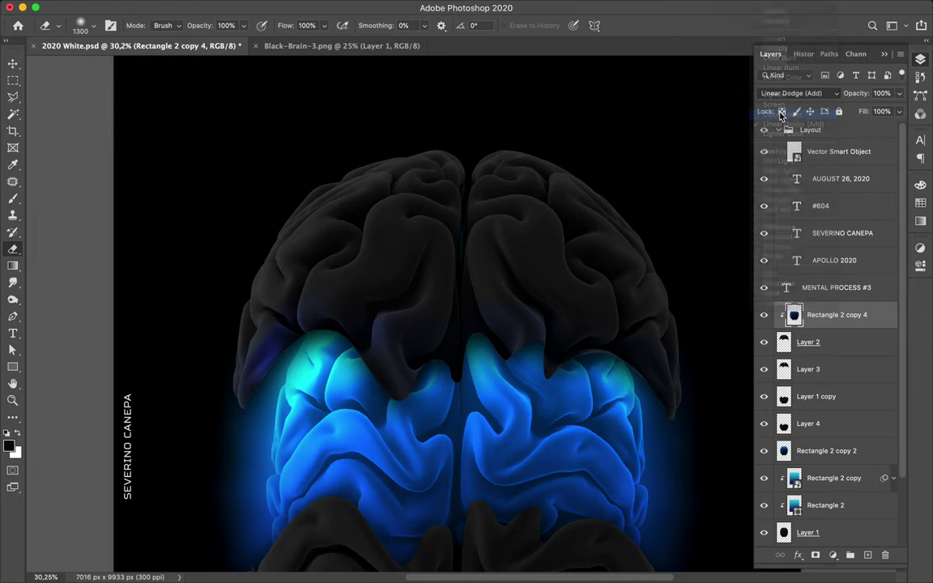
left_click_drag(819, 316, 821, 325)
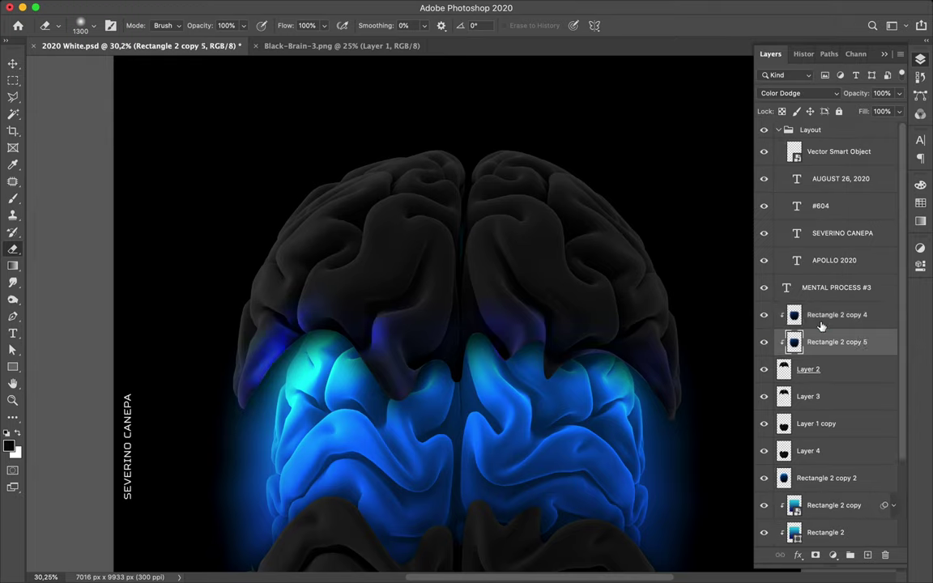
left_click(810, 93)
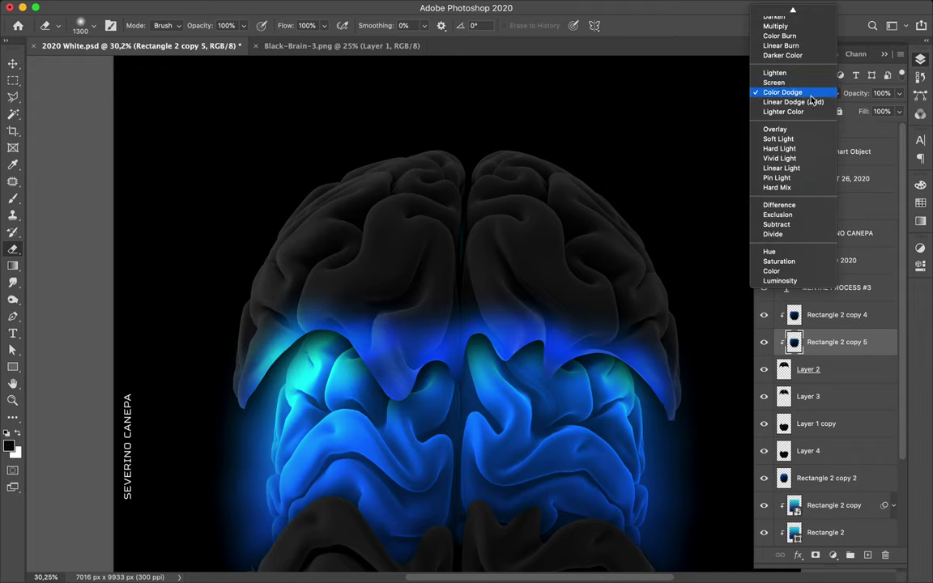
left_click(809, 102)
left_click(899, 112)
left_click_drag(872, 129, 853, 130)
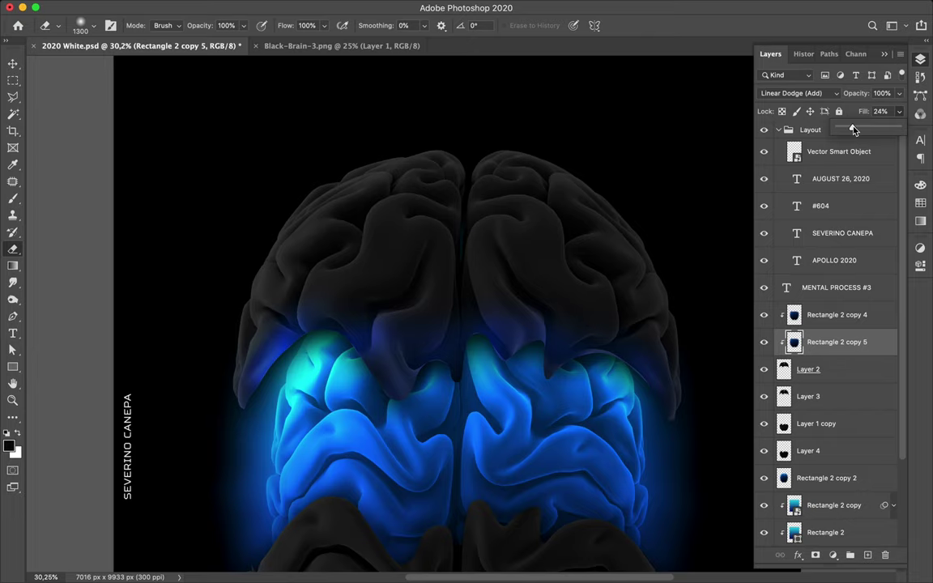
scroll(486, 267, "down", 5)
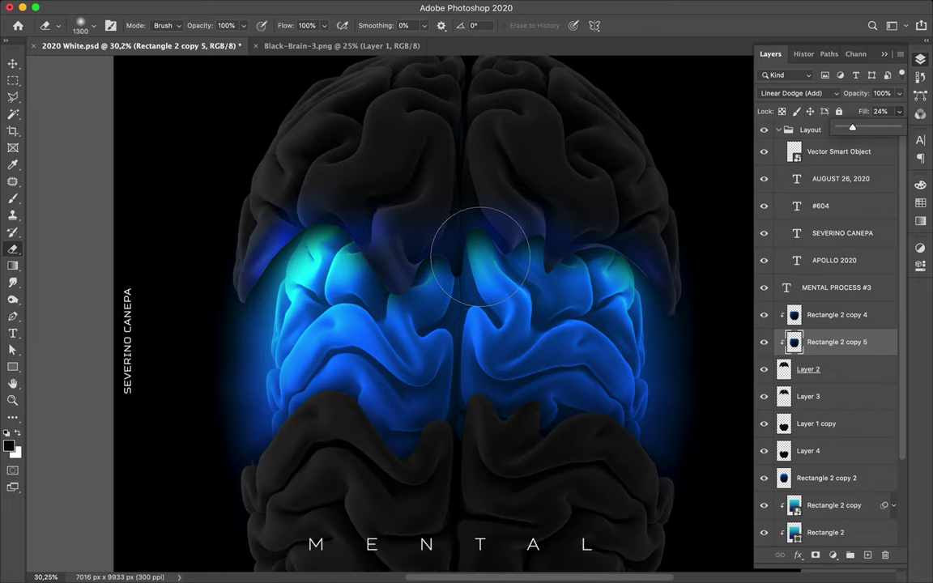
key("v")
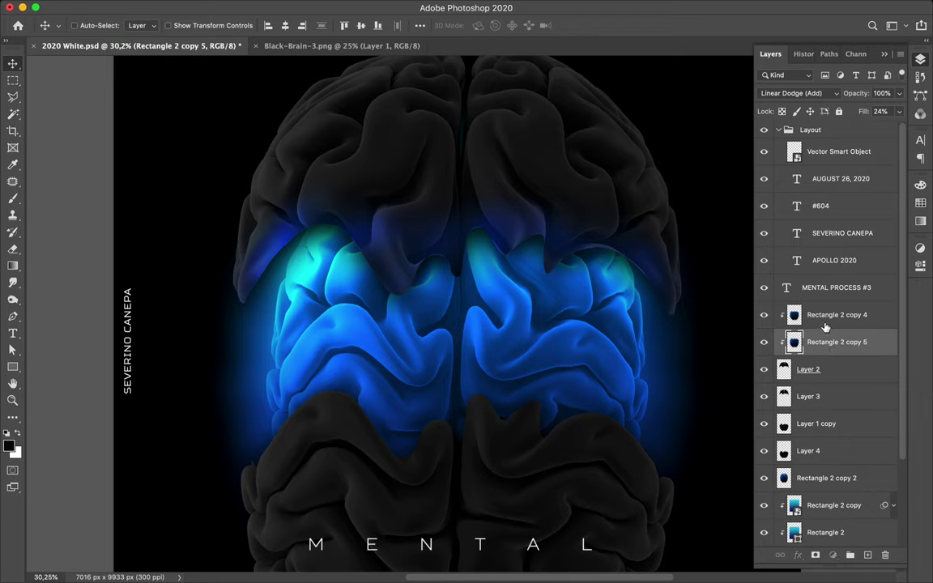
Duplicate glow copies 4 and 5, then delete the resulting extra copies 6 and 7
left_click(834, 317, "shift")
left_click_drag(834, 344, 834, 344)
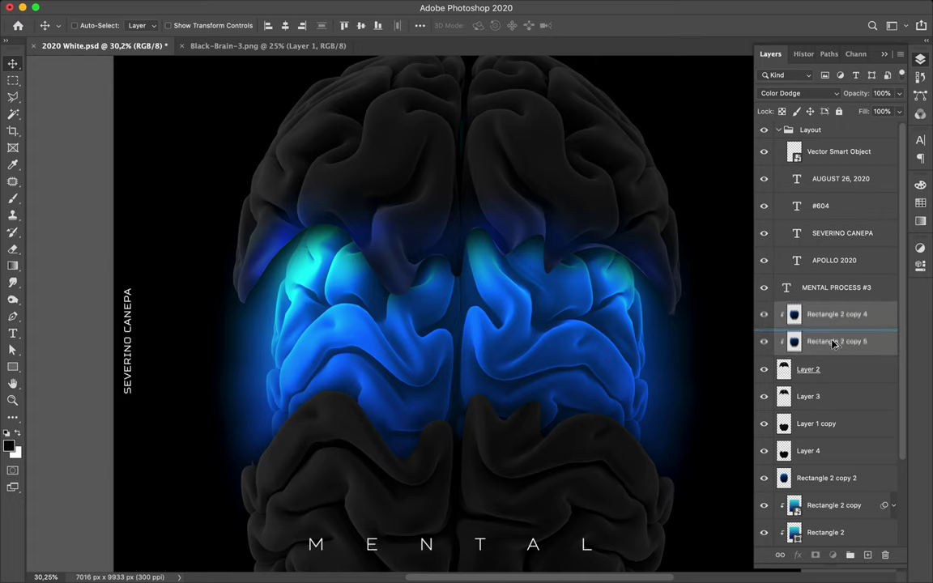
left_click_drag(834, 345, 832, 344)
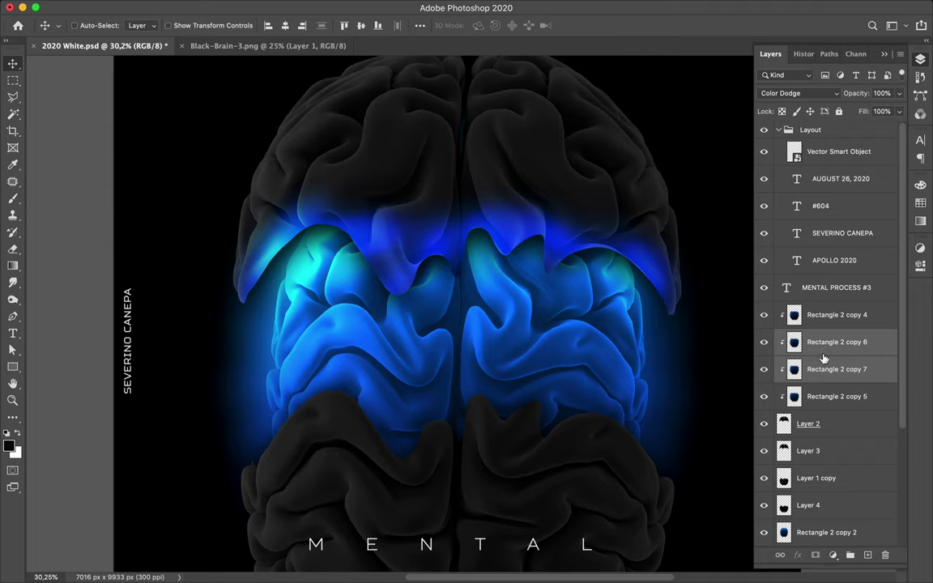
left_click(607, 234, "super")
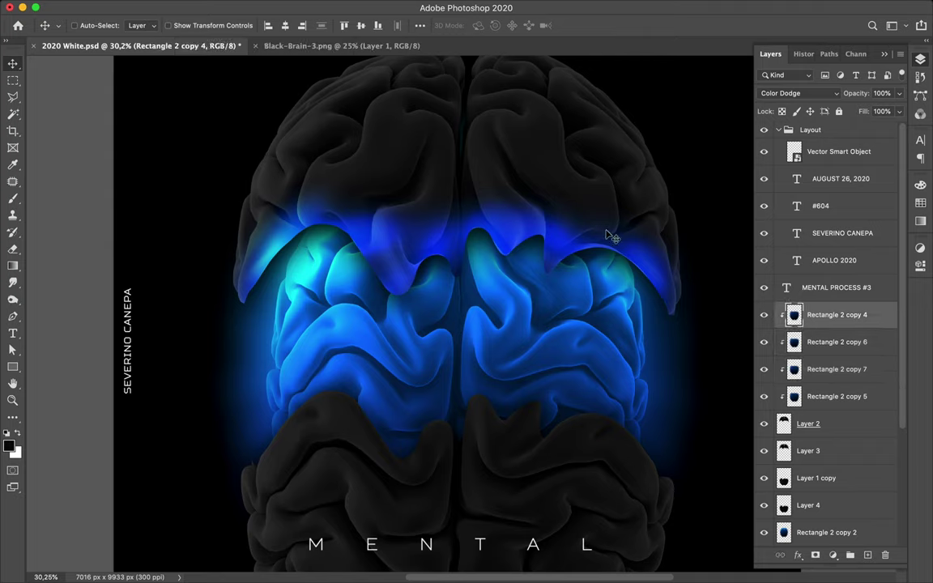
left_click(822, 343)
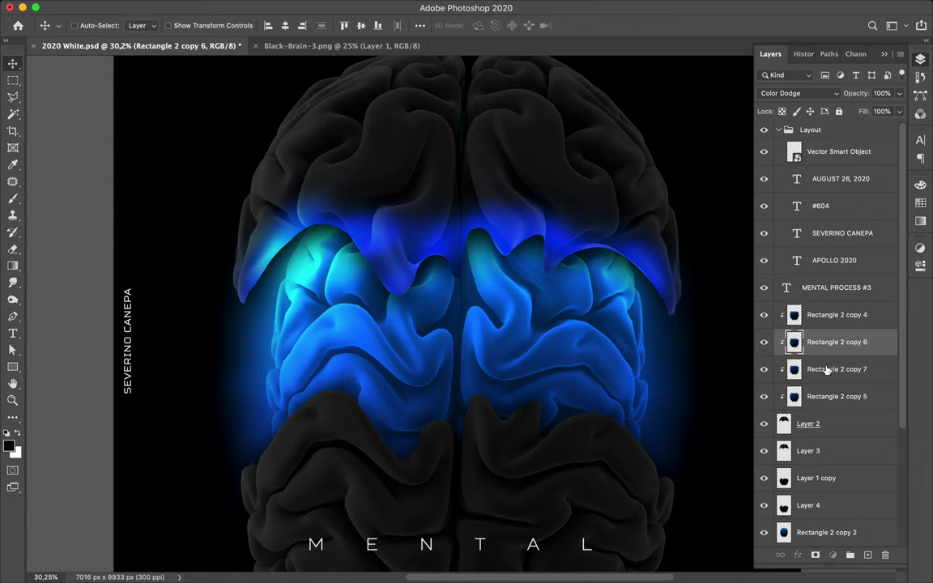
left_click(827, 370, "shift")
key("Delete")
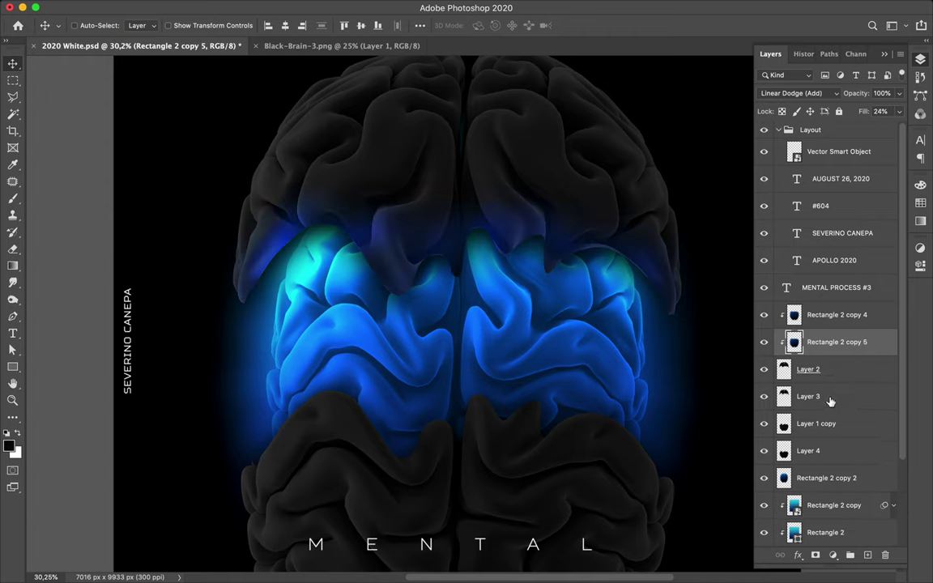
Duplicate Rectangle 2 copy 2 to just above Layer 1 copy
left_click(826, 424)
left_click_drag(824, 481, 815, 417)
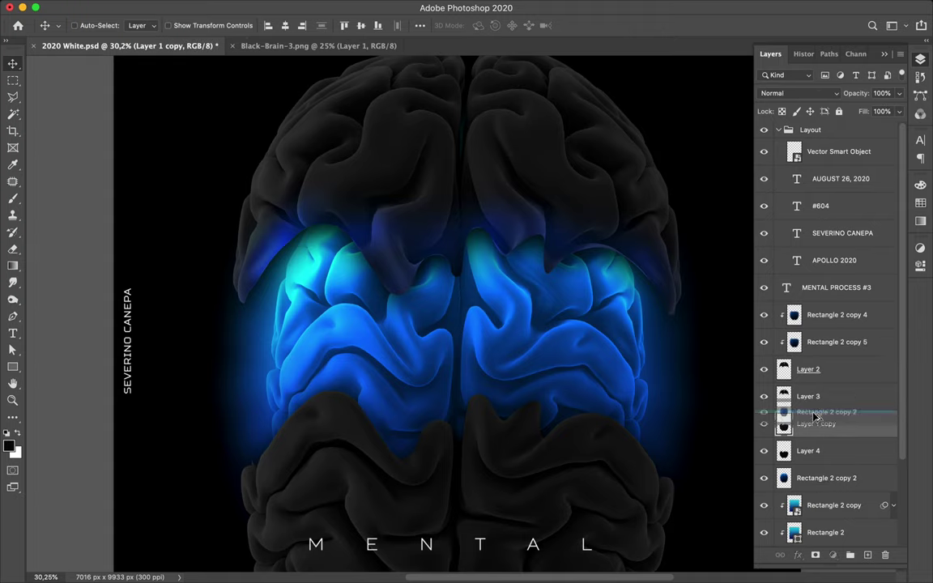
left_click_drag(816, 416, 814, 409)
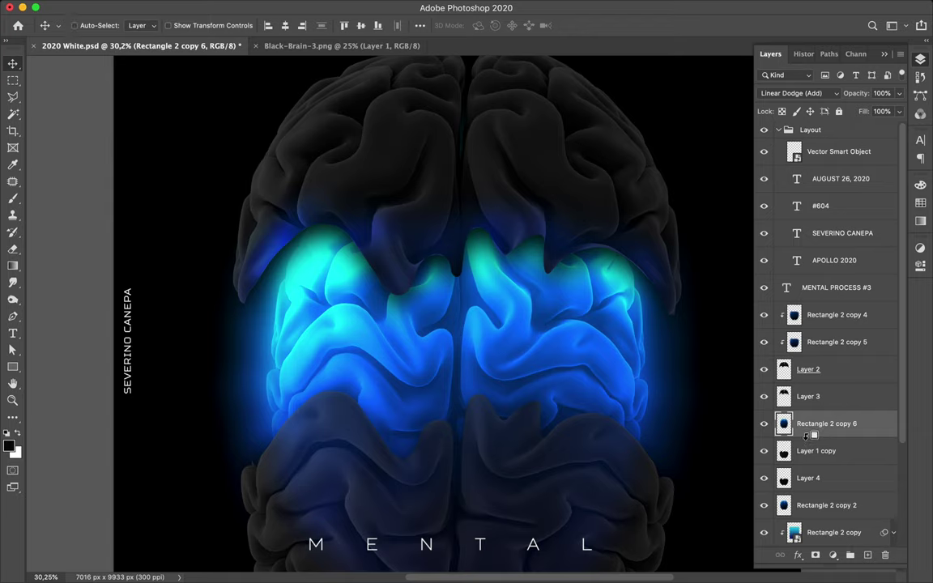
Clip Rectangle 2 copy 6 to Layer 1 copy and shift it lower down the brain
left_click(807, 436, "alt")
left_click_drag(587, 368, 589, 379)
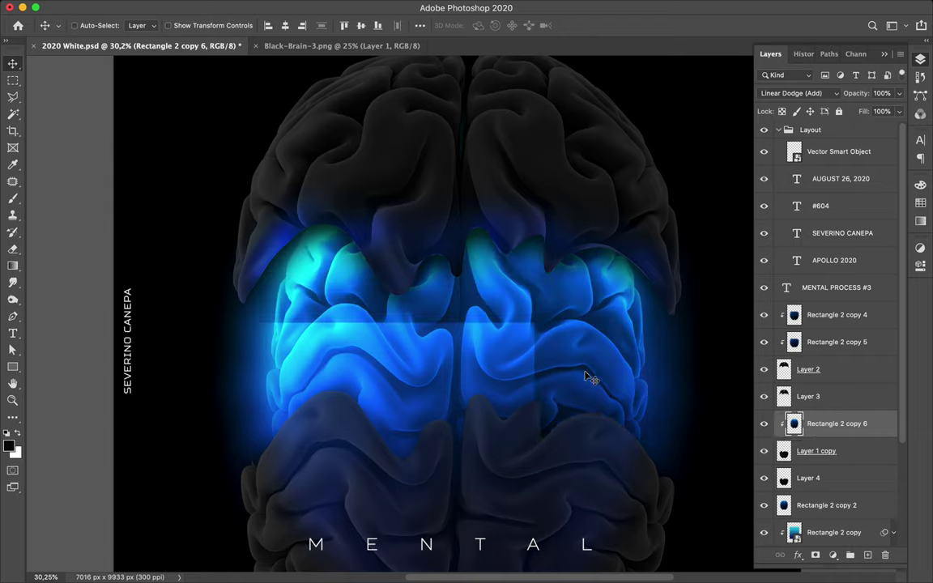
scroll(589, 378, "down", 5)
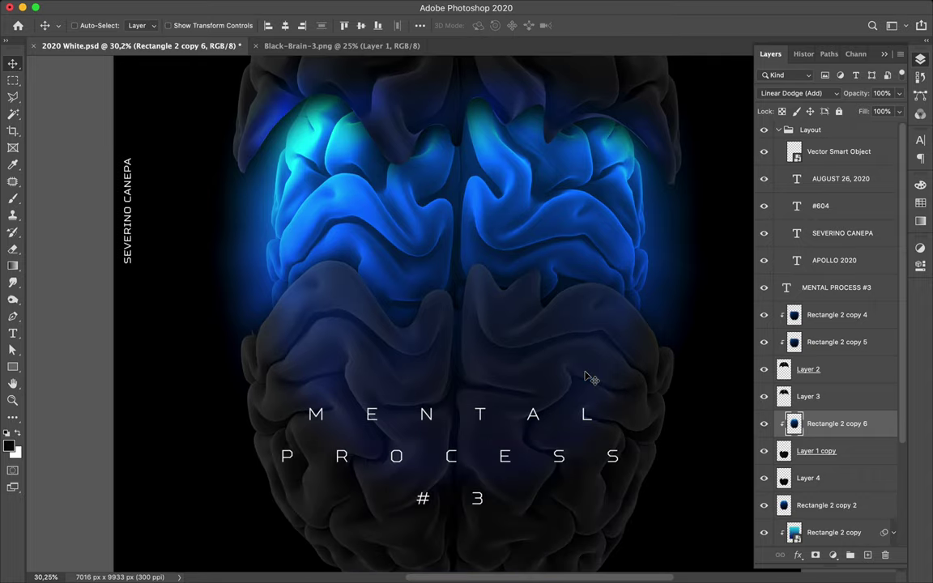
key("e")
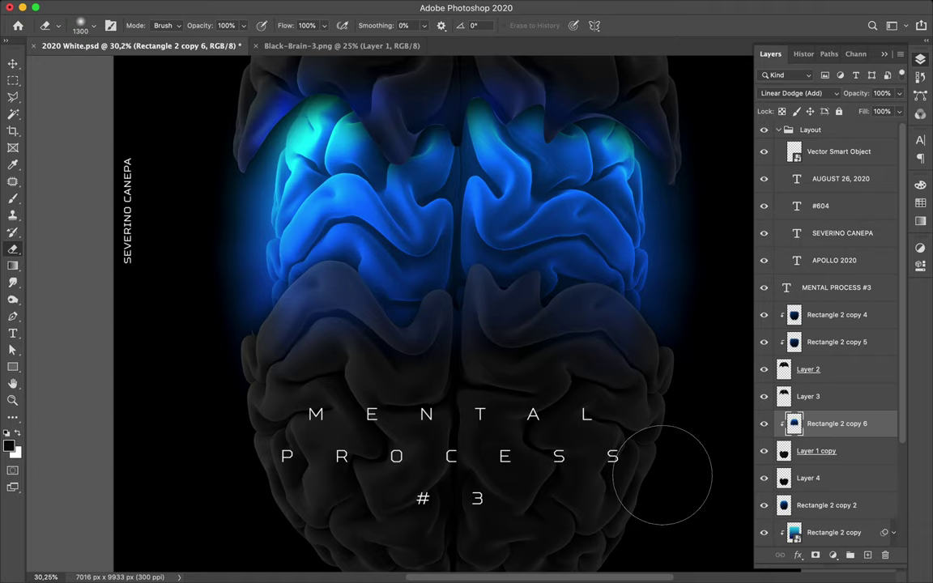
Keep Rectangle 2 copy 6 on Linear Dodge (Add) and duplicate it above itself
left_click(844, 350)
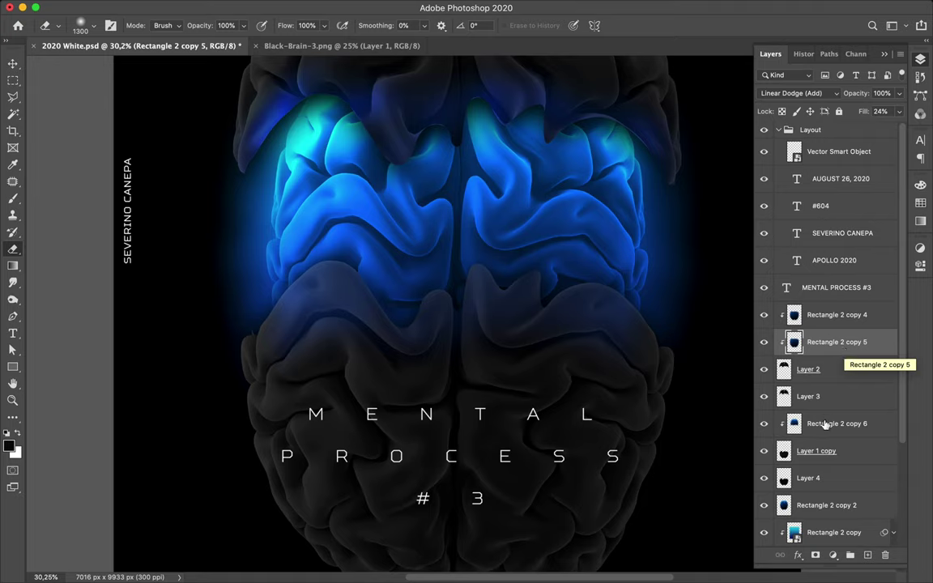
key("ctrl+z")
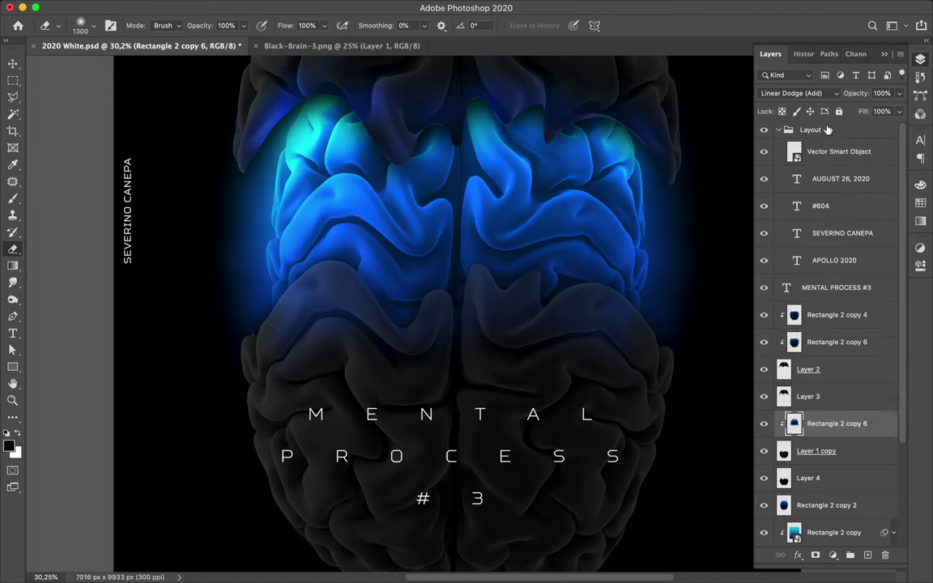
left_click(813, 94)
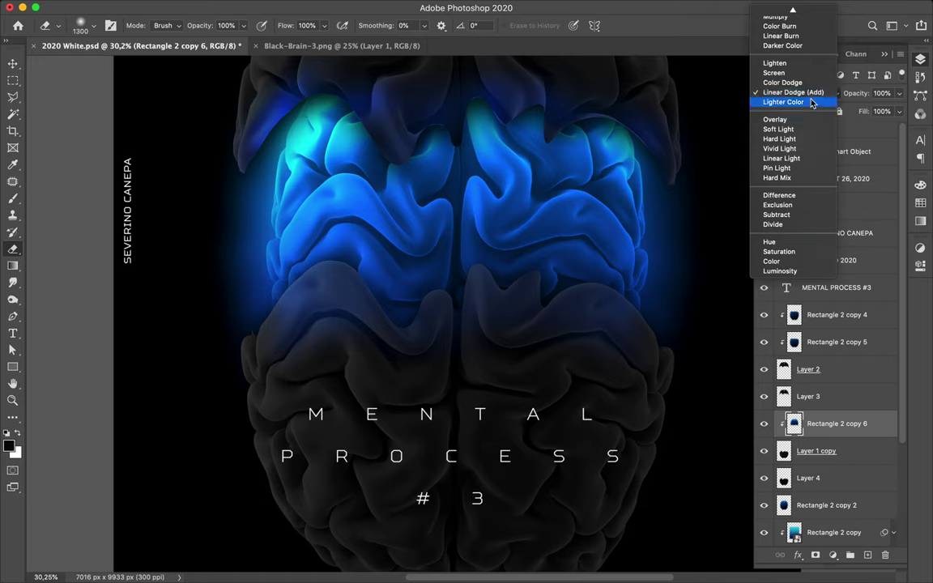
left_click(792, 93)
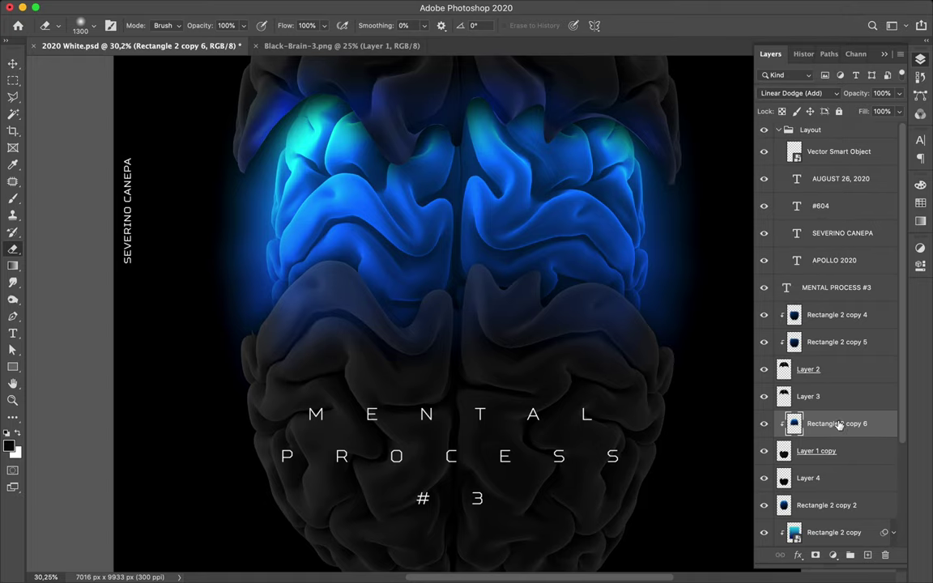
left_click_drag(839, 426, 841, 420)
Move Rectangle 2 copy 4 down the stack, clip Rectangle 2 copy 7, and set it to Color Dodge
left_click(817, 323)
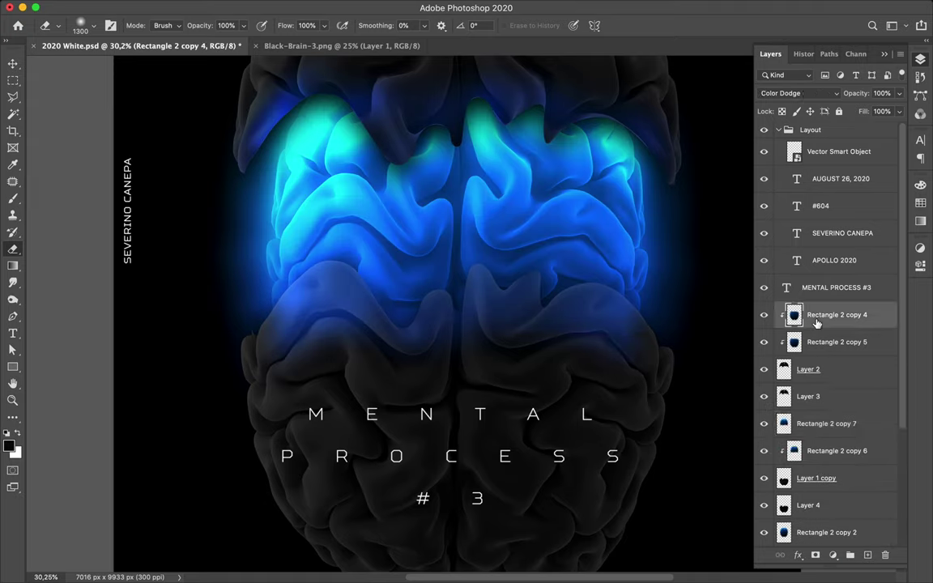
left_click_drag(817, 323, 813, 434)
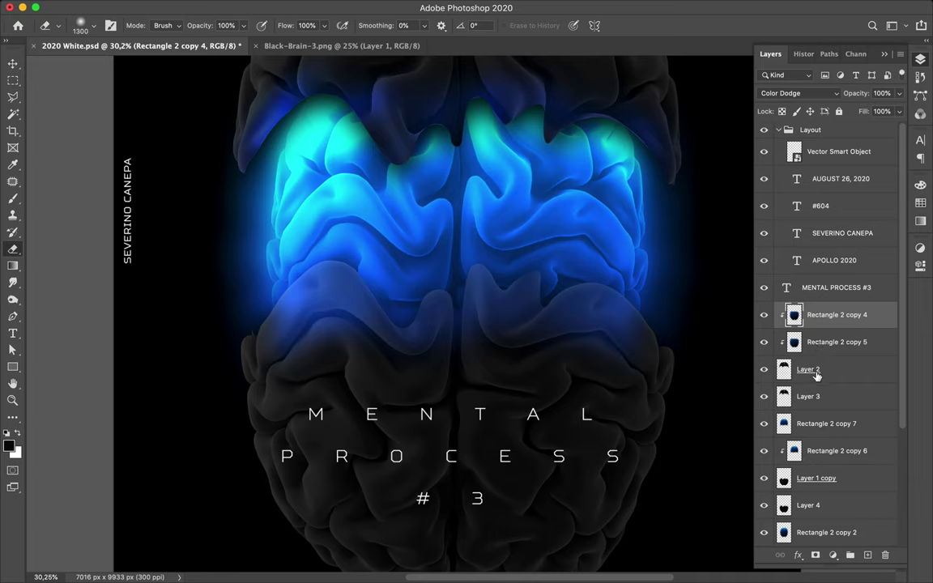
left_click(826, 436, "alt")
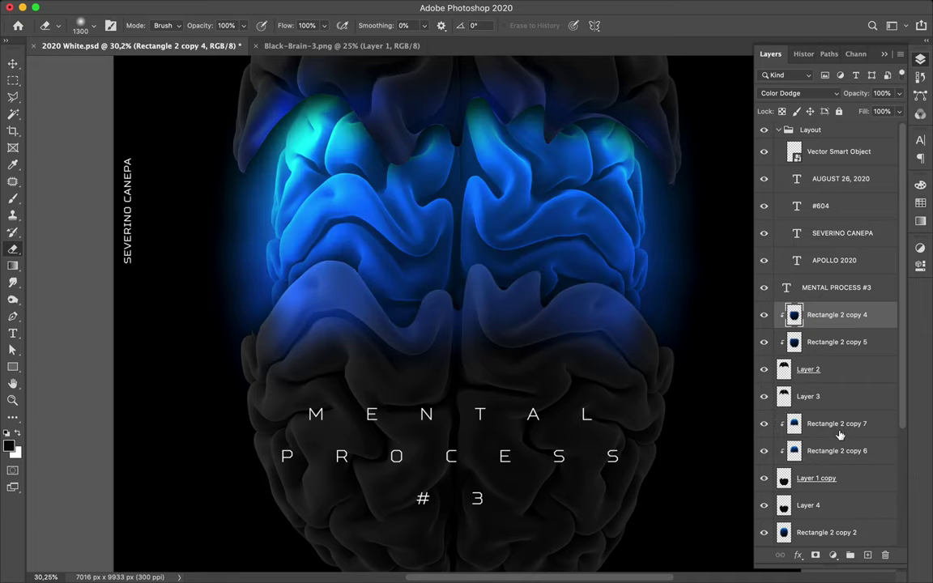
left_click(840, 436)
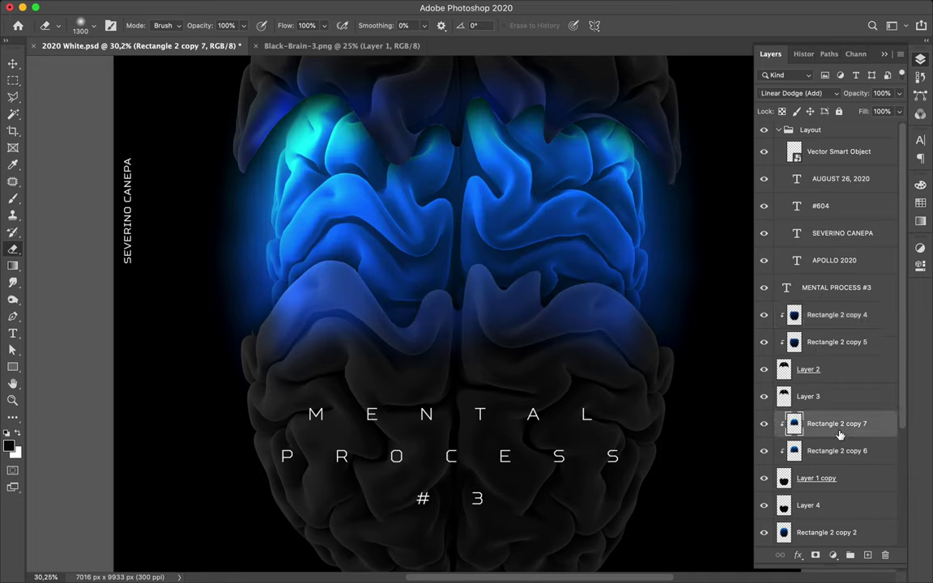
left_click(801, 95)
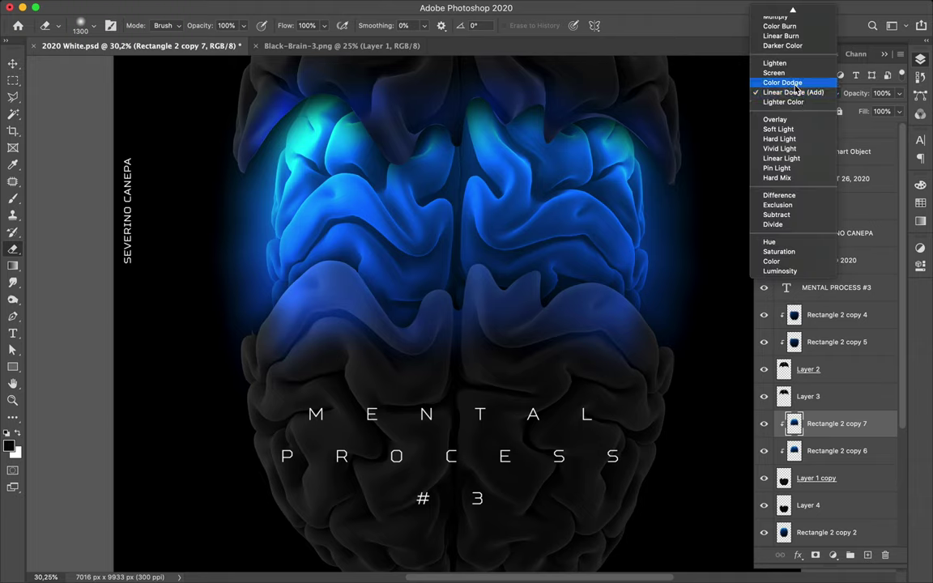
left_click(796, 83)
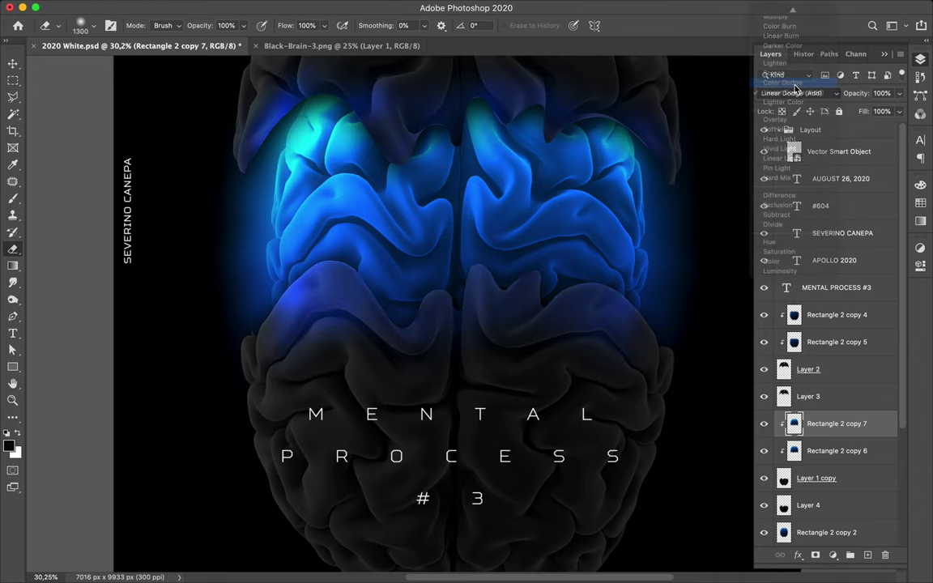
Lower Rectangle 2 copy 6's fill to 40%
left_click(834, 450)
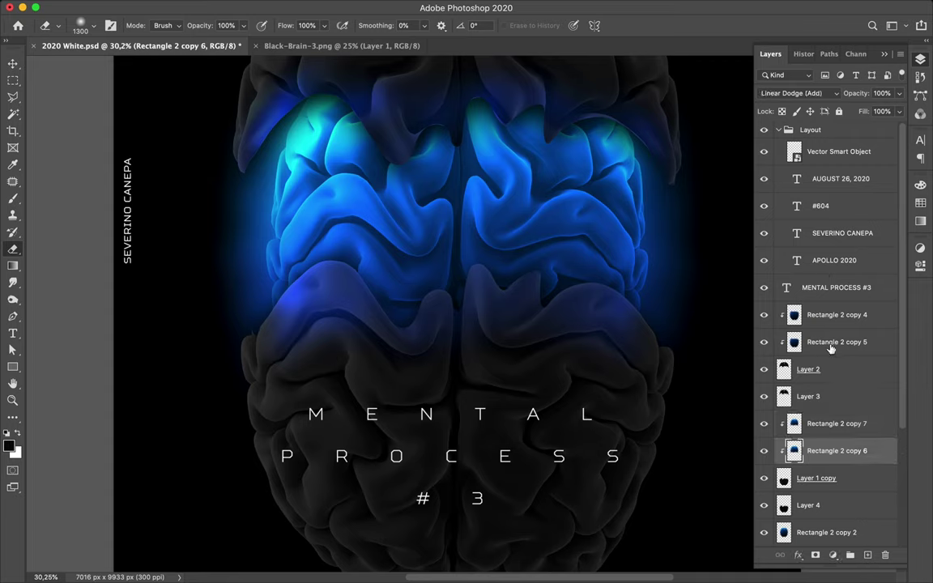
left_click(830, 346)
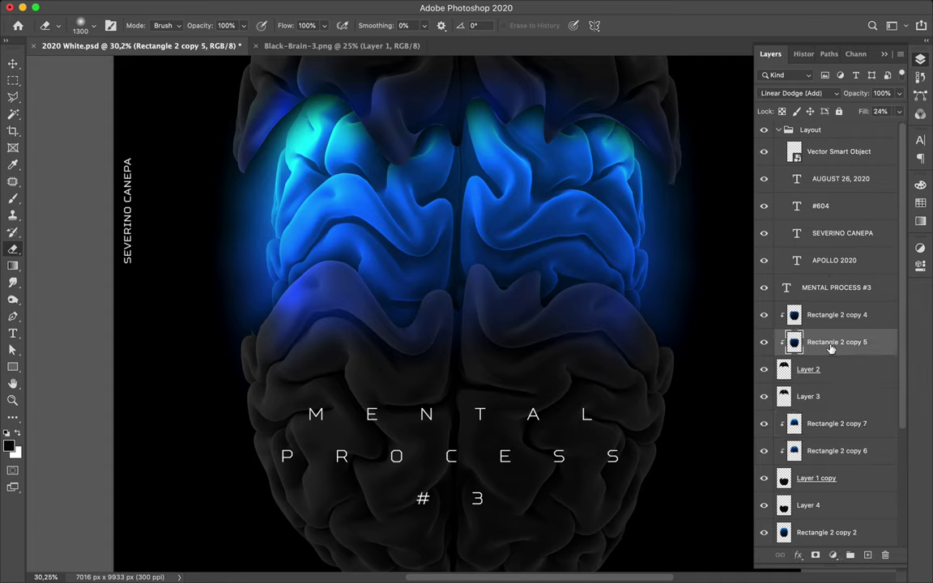
left_click(840, 451)
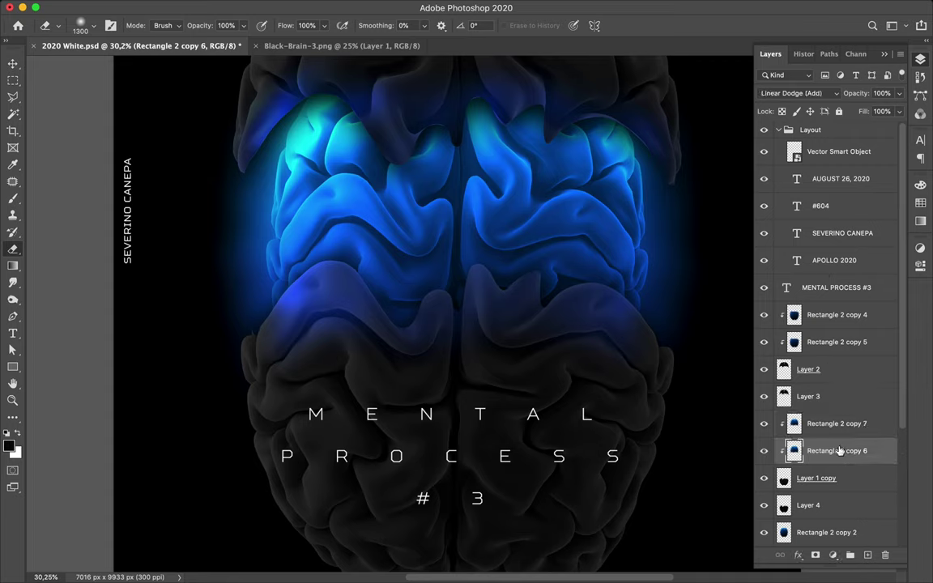
left_click_drag(902, 114, 854, 130)
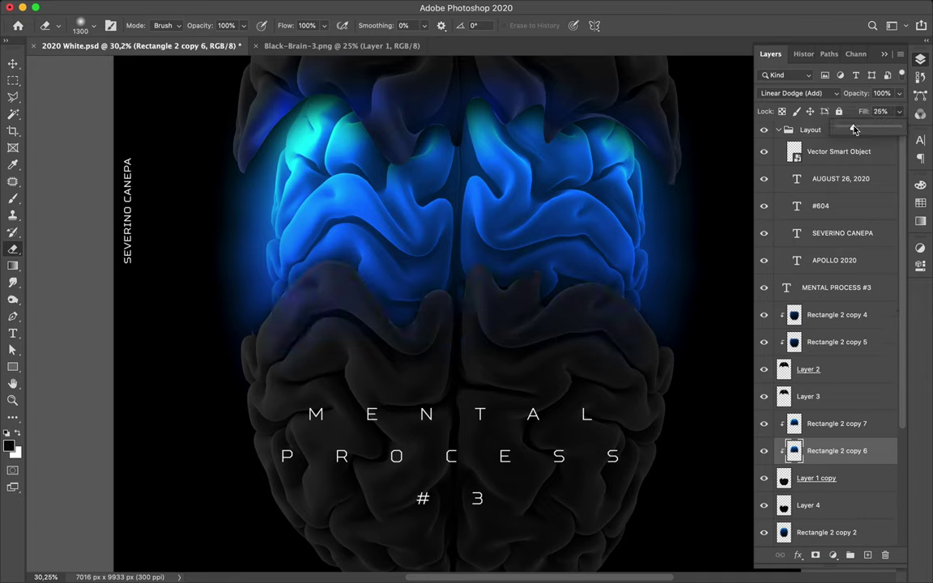
left_click_drag(853, 129, 863, 129)
Preview the whole poster fitted to screen in full-screen mode with panels hidden, then restore the workspace
scroll(609, 287, "up", 5)
scroll(610, 287, "right", 3)
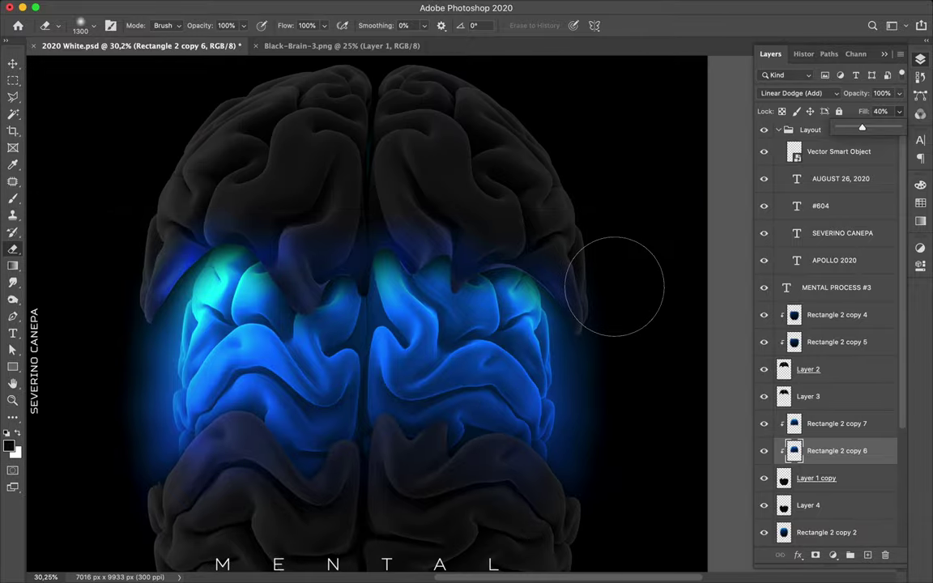
key("v")
scroll(553, 290, "left", 3)
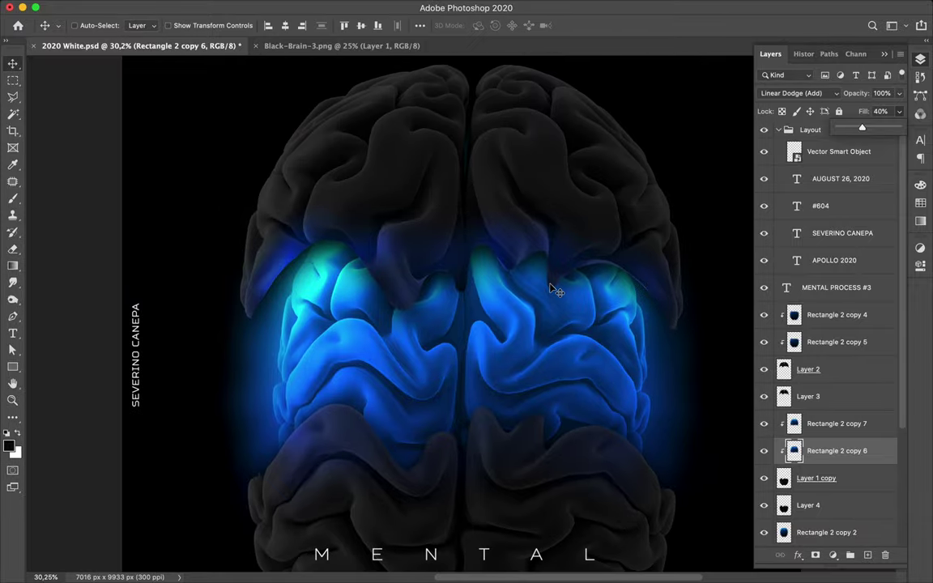
key("f")
key("Tab")
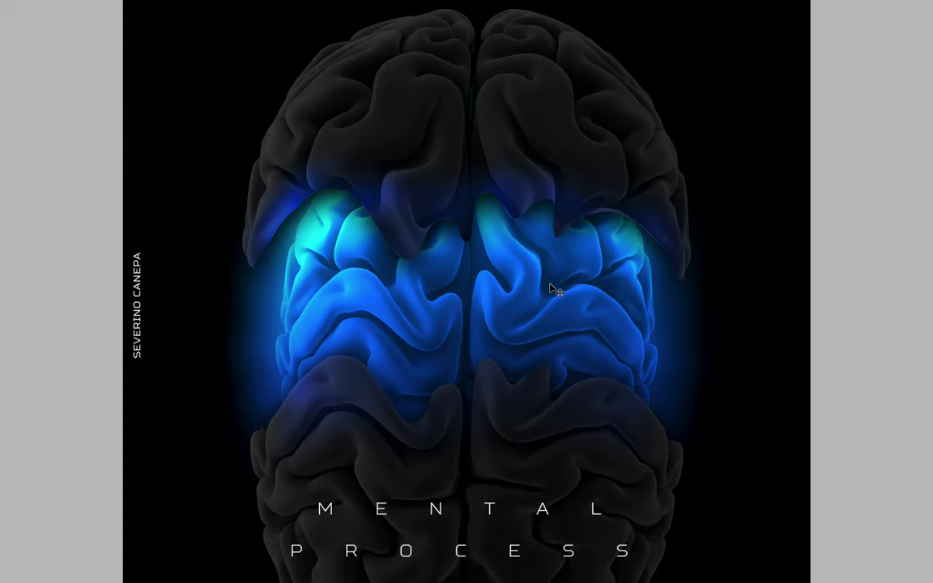
key("ctrl+0")
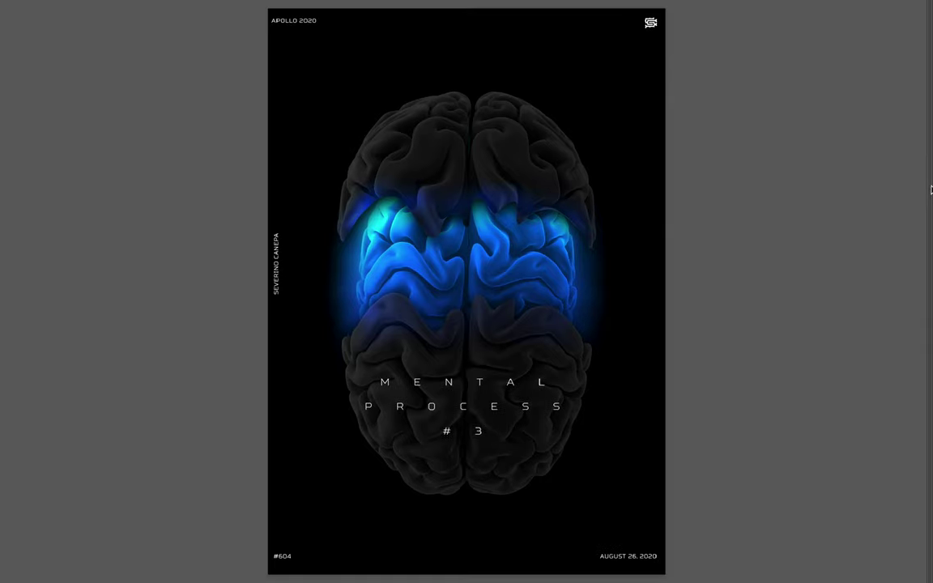
key("f")
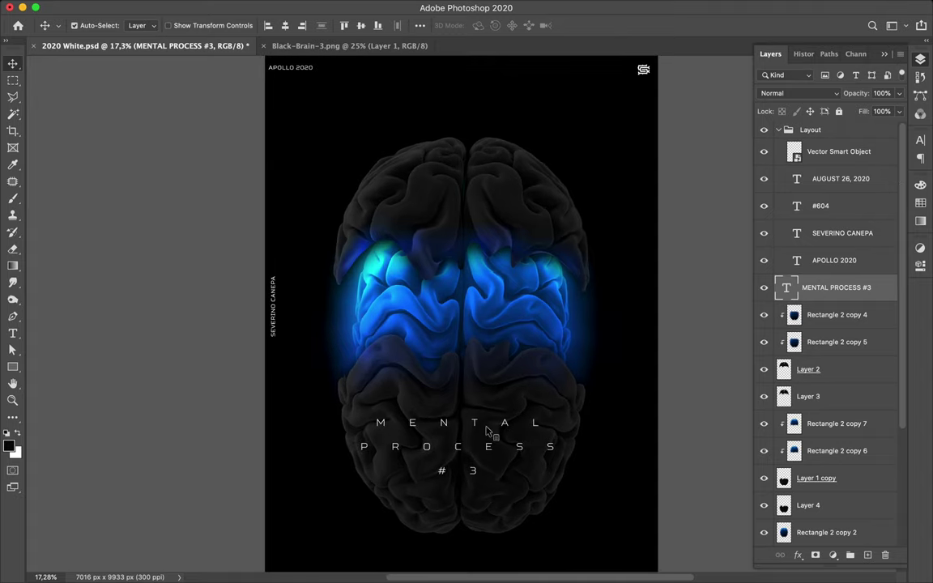
In the Character panel, lower the MENTAL PROCESS #3 caption's leading from 430 px to 360 px
key("super")
left_click(920, 143)
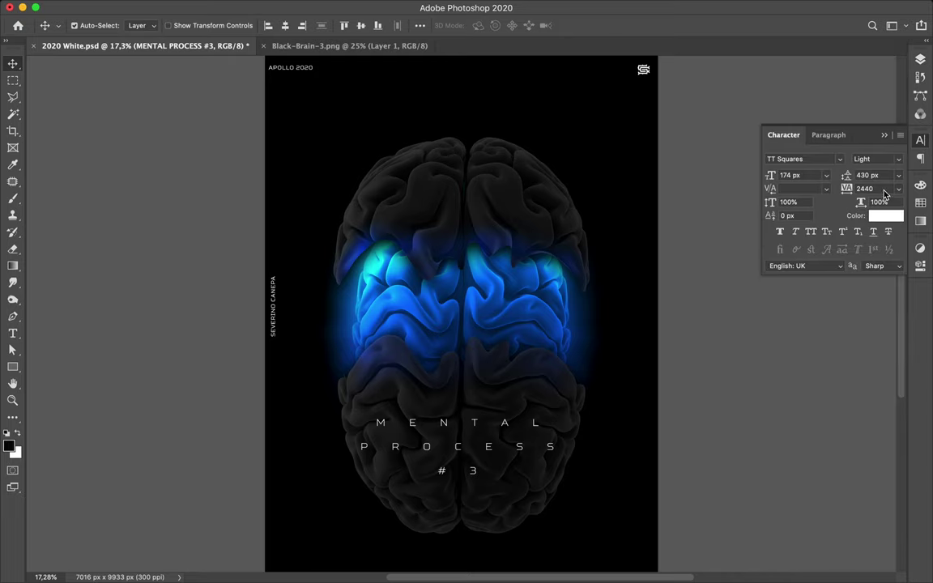
left_click(883, 189)
left_click(877, 175)
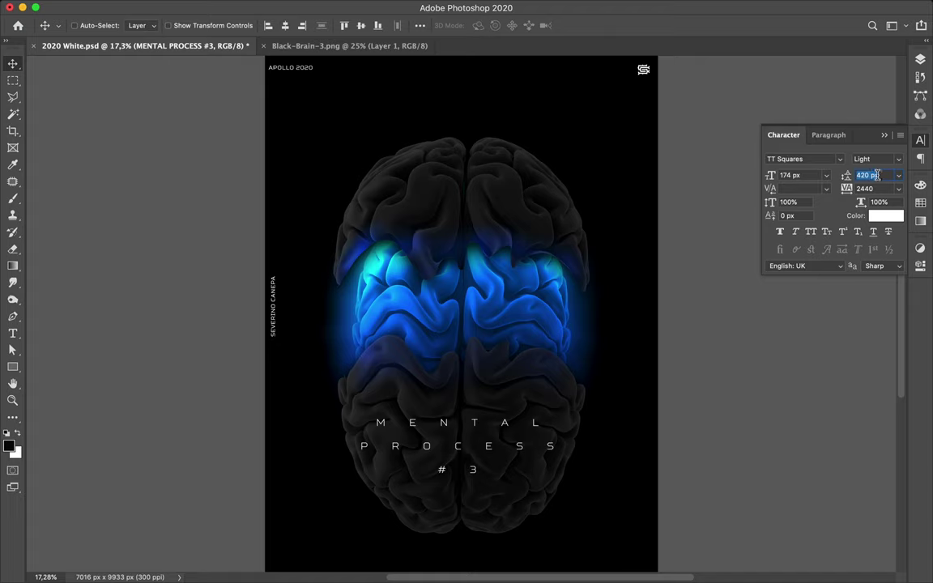
key("shift+Down")
key("shift+Down")
key("shift+Down")
key("shift+Down")
key("shift+Down")
key("shift+Down")
left_click_drag(846, 175, 866, 176)
key("Return")
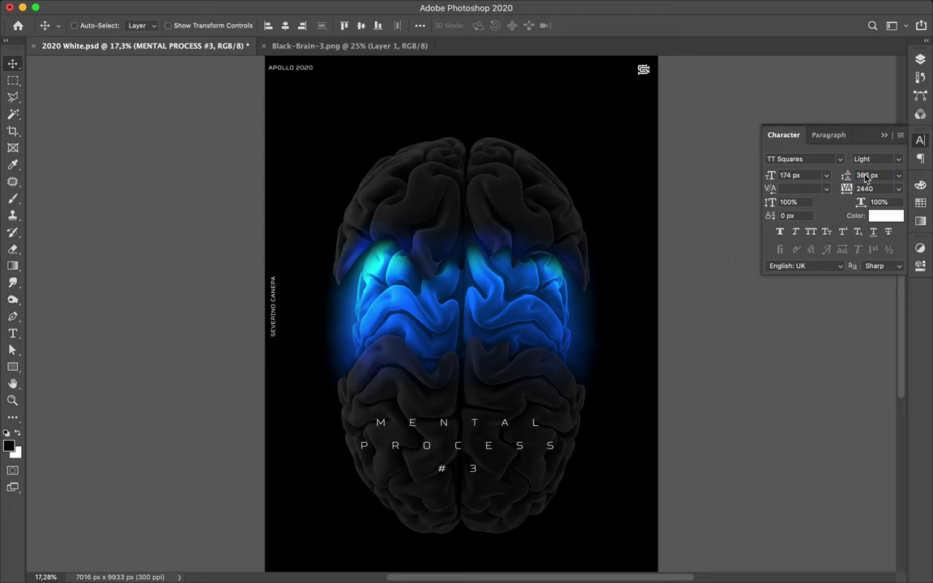
left_click(865, 176)
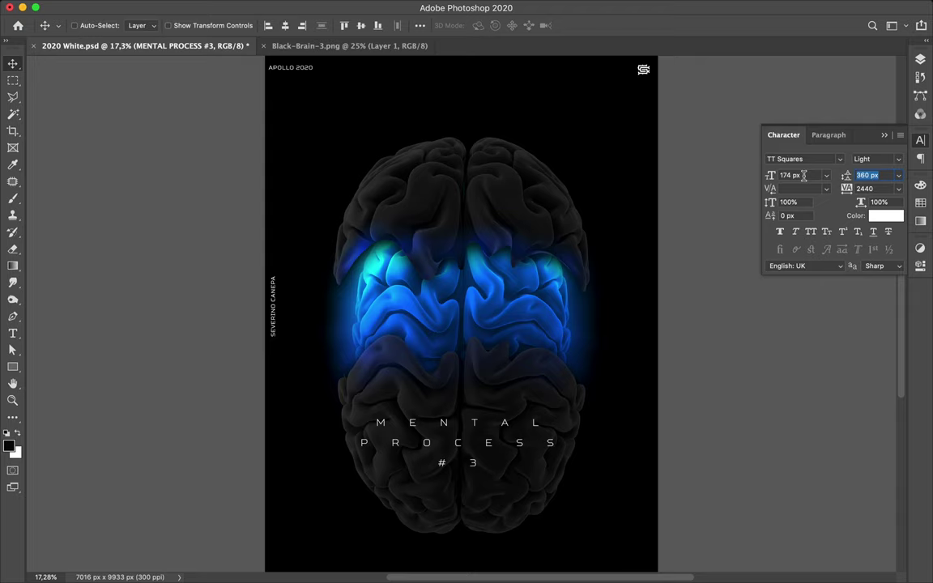
Resize the caption to 124 px with 2740 tracking, and lower its leading toward 320 px
left_click(804, 175)
type("124")
left_click(861, 188)
type("2460")
key("Return")
type("2740")
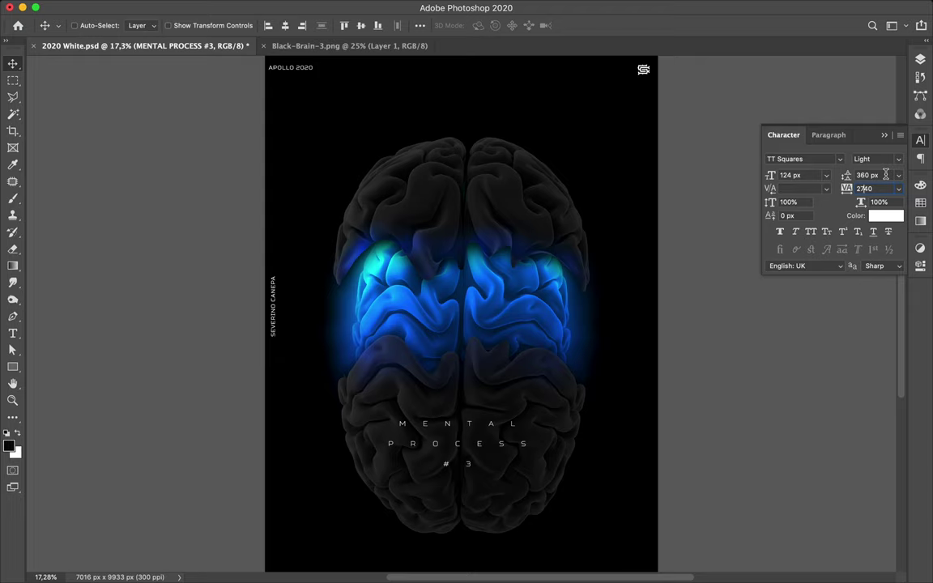
left_click(886, 175)
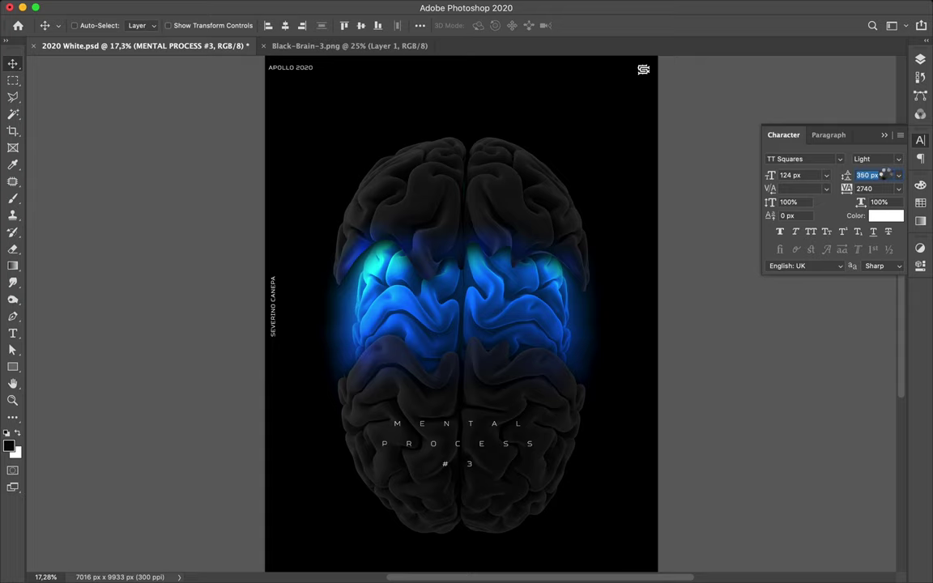
key("shift+Down")
key("shift+Down")
key("shift+Down")
key("shift+Down")
left_click(654, 8)
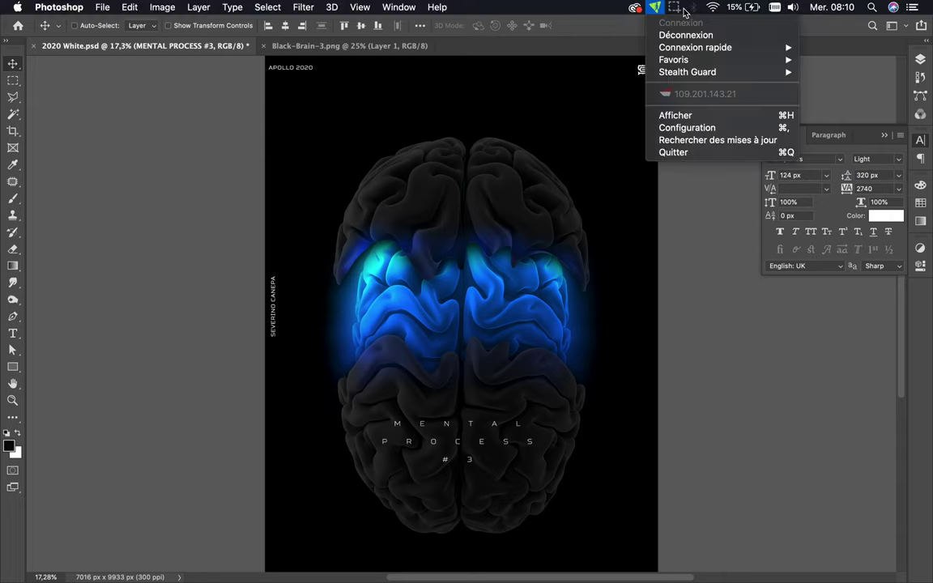
left_click(676, 8)
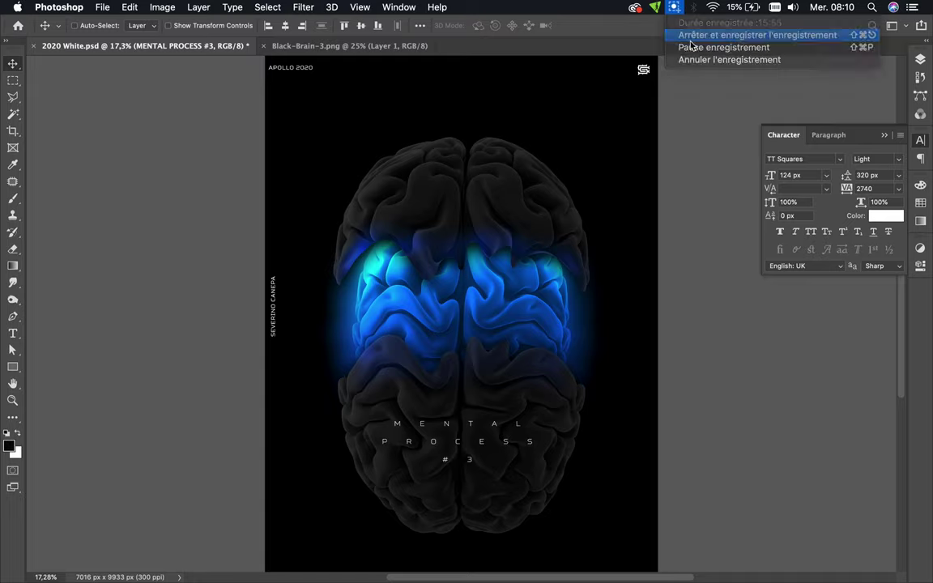
left_click(688, 36)
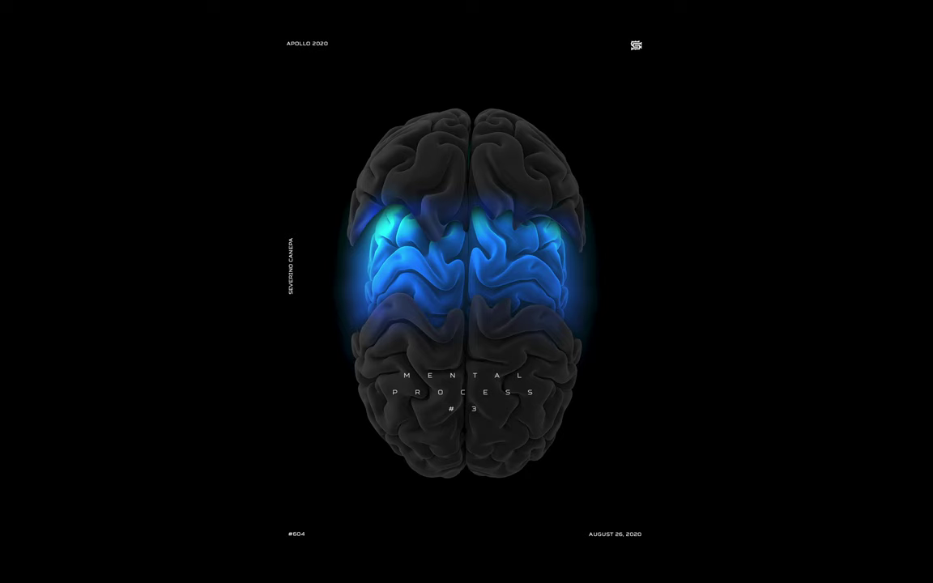